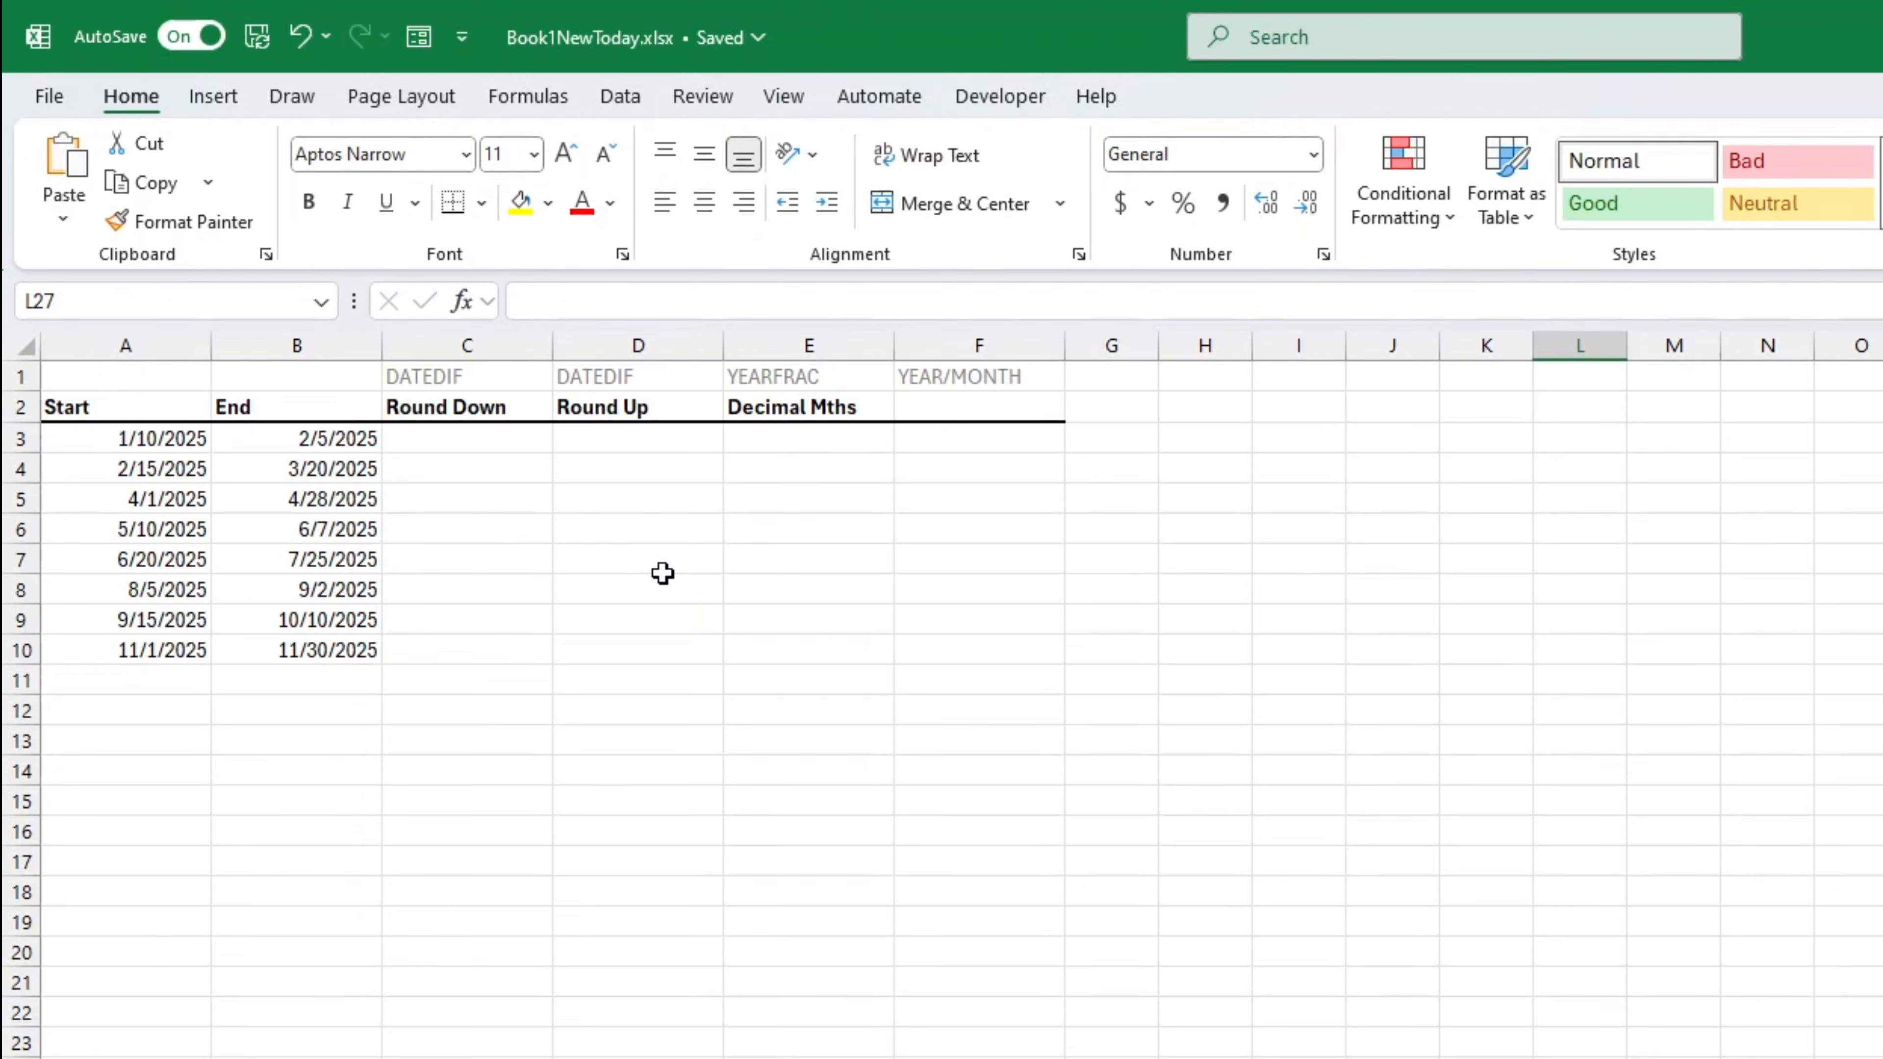
# Step: Enter =DATEDIF(A3,B3,"m") in C3 under Round Down and copy the formula through C10
pyautogui.click(516, 439)
pyautogui.write('=DATE')
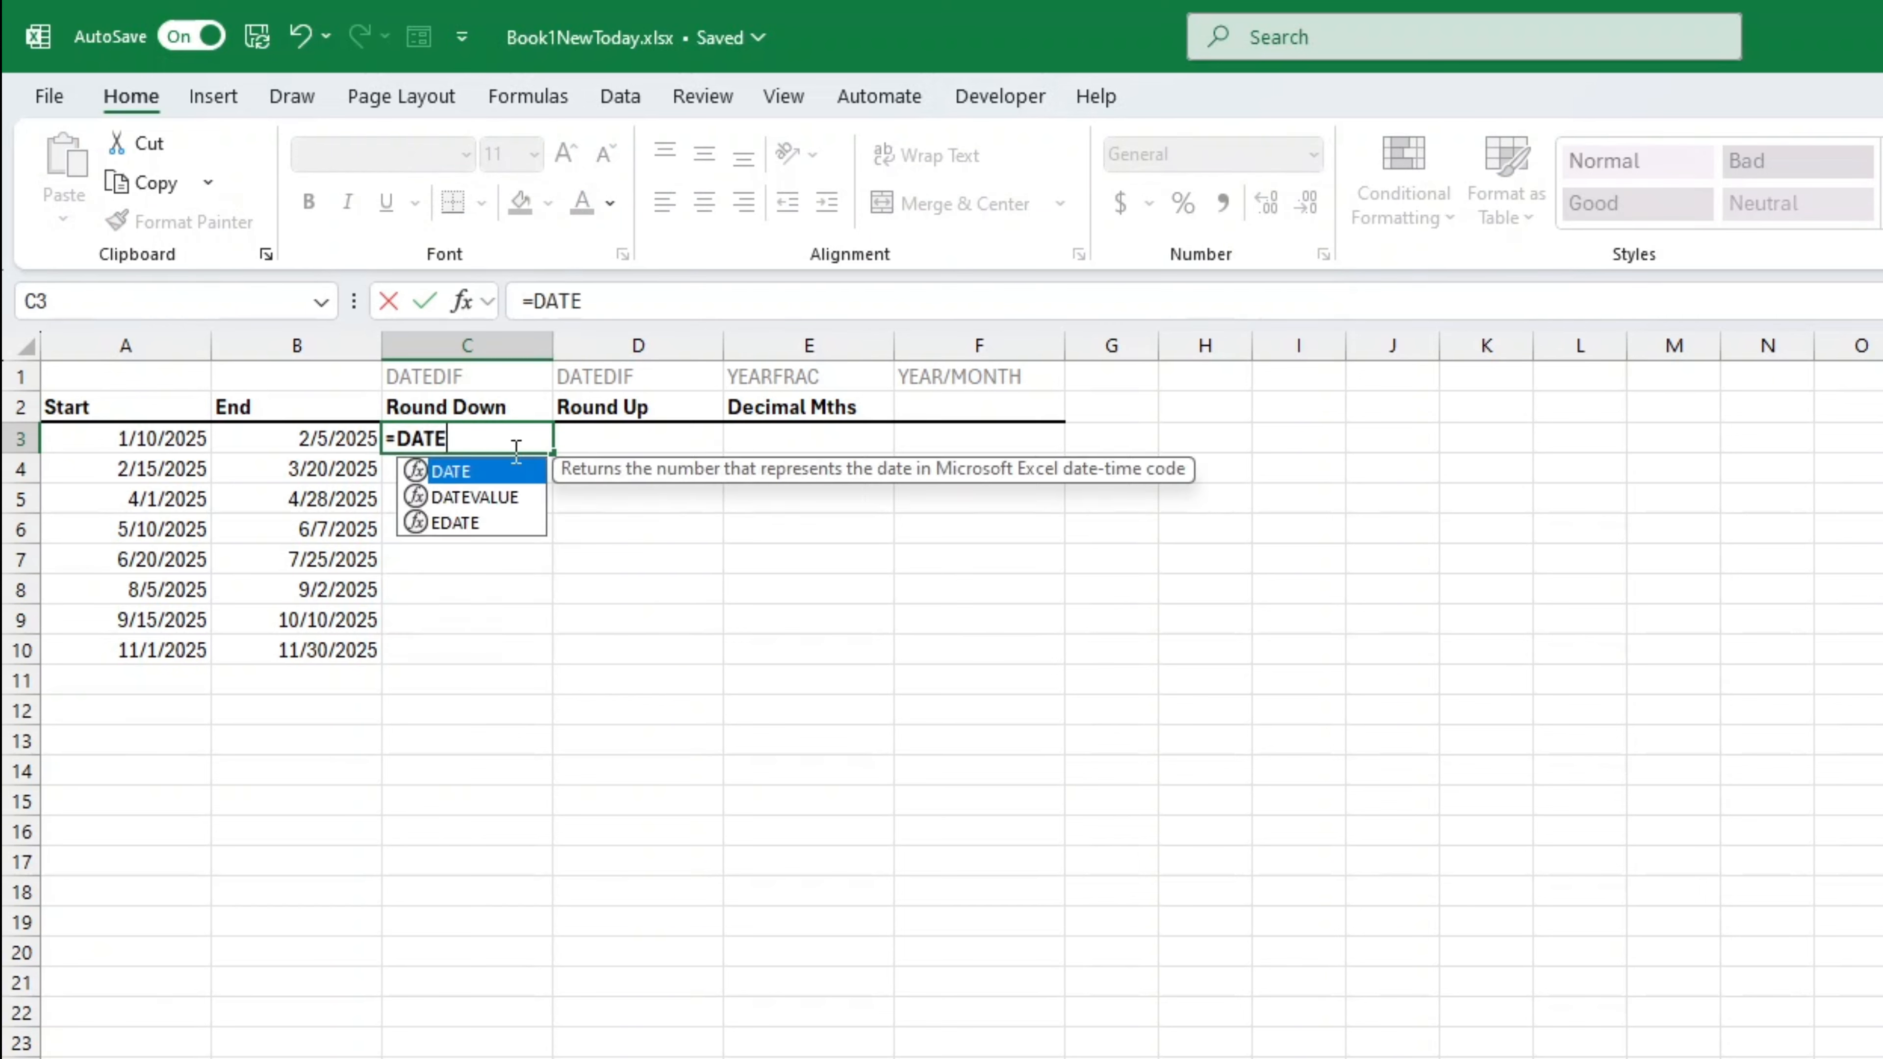
pyautogui.write('DIF')
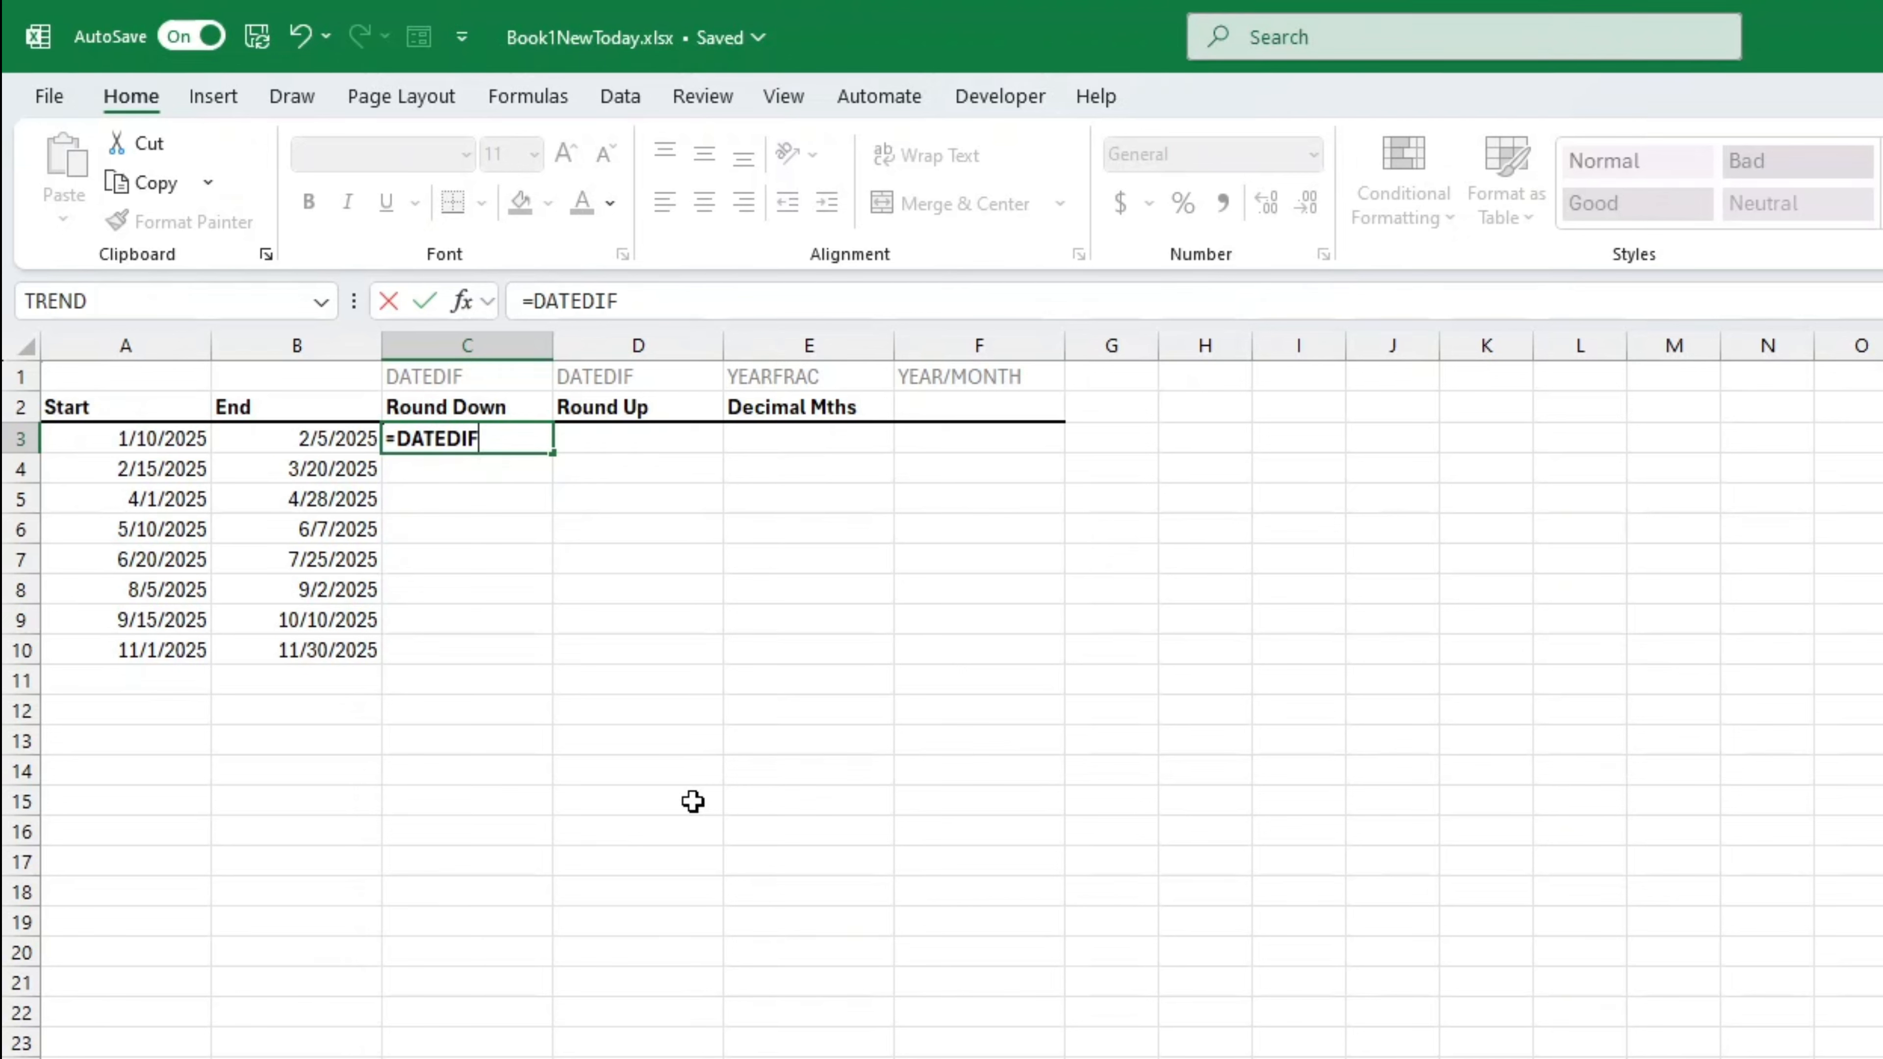
pyautogui.write('(')
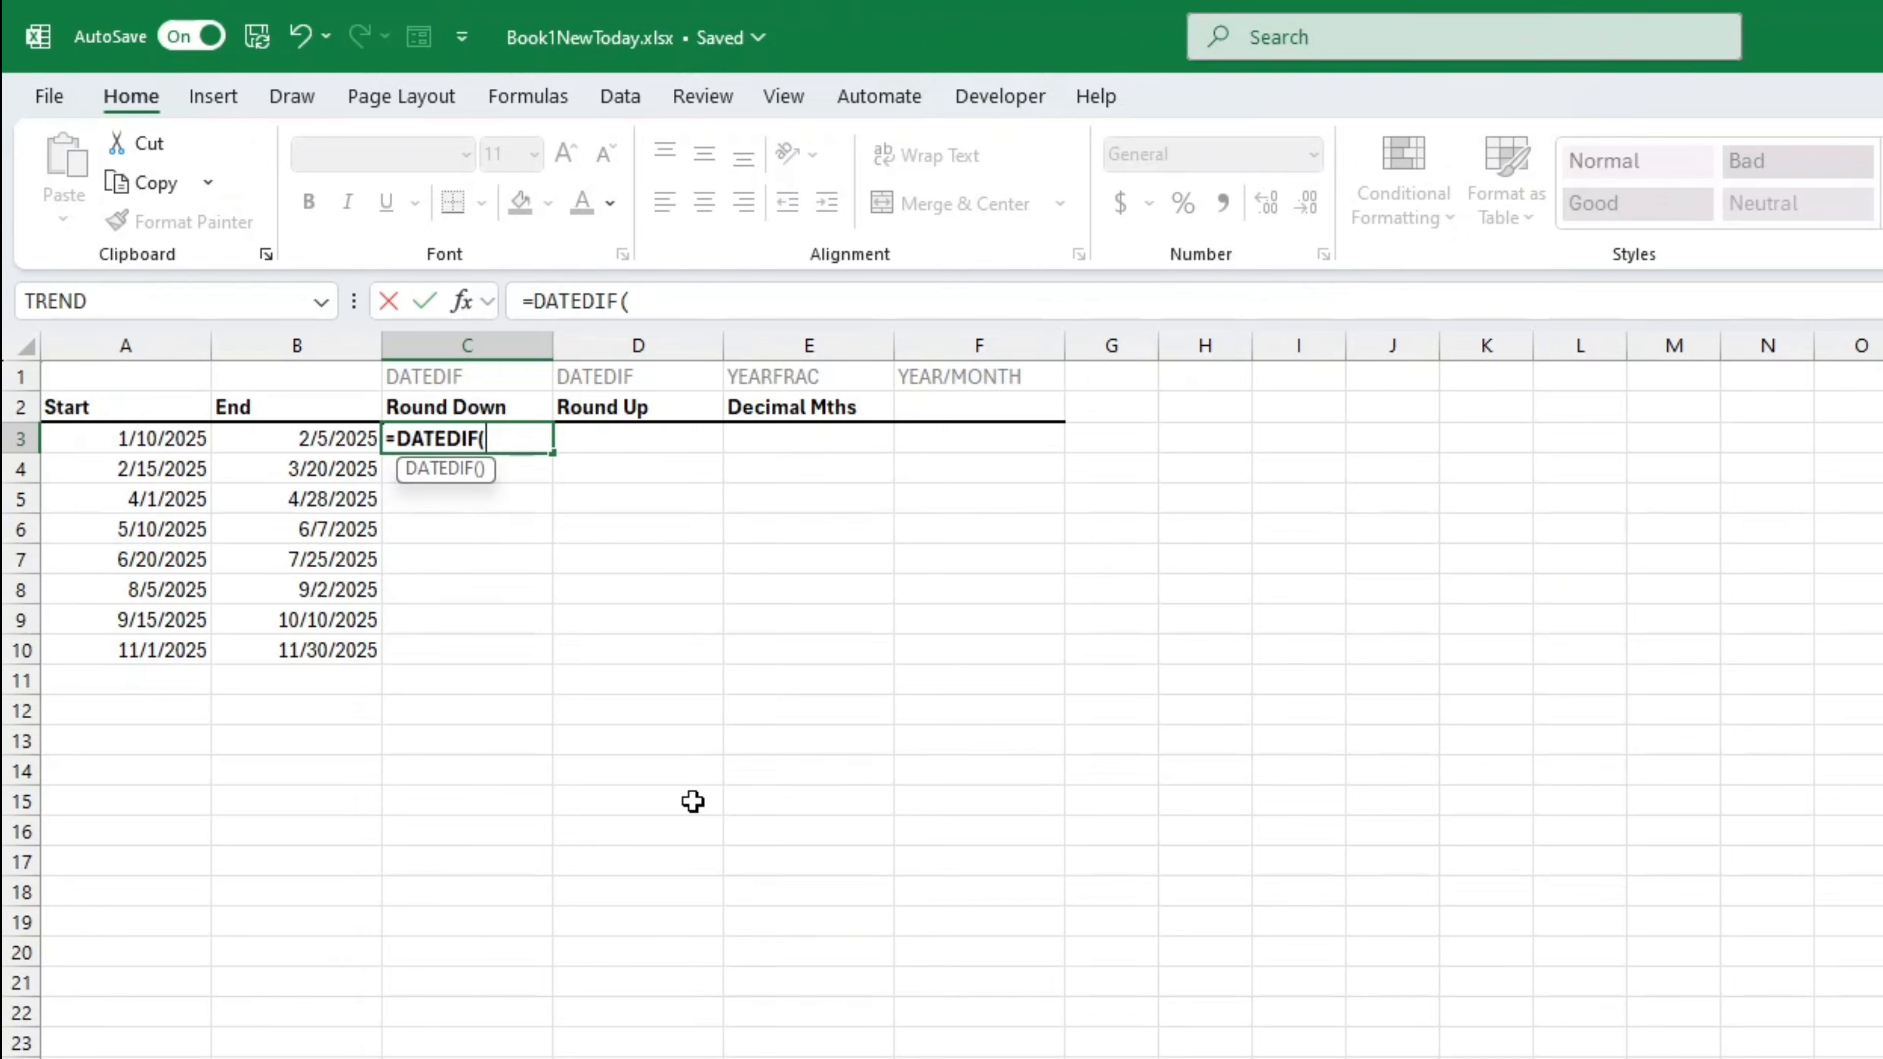
pyautogui.click(192, 439)
pyautogui.write(',')
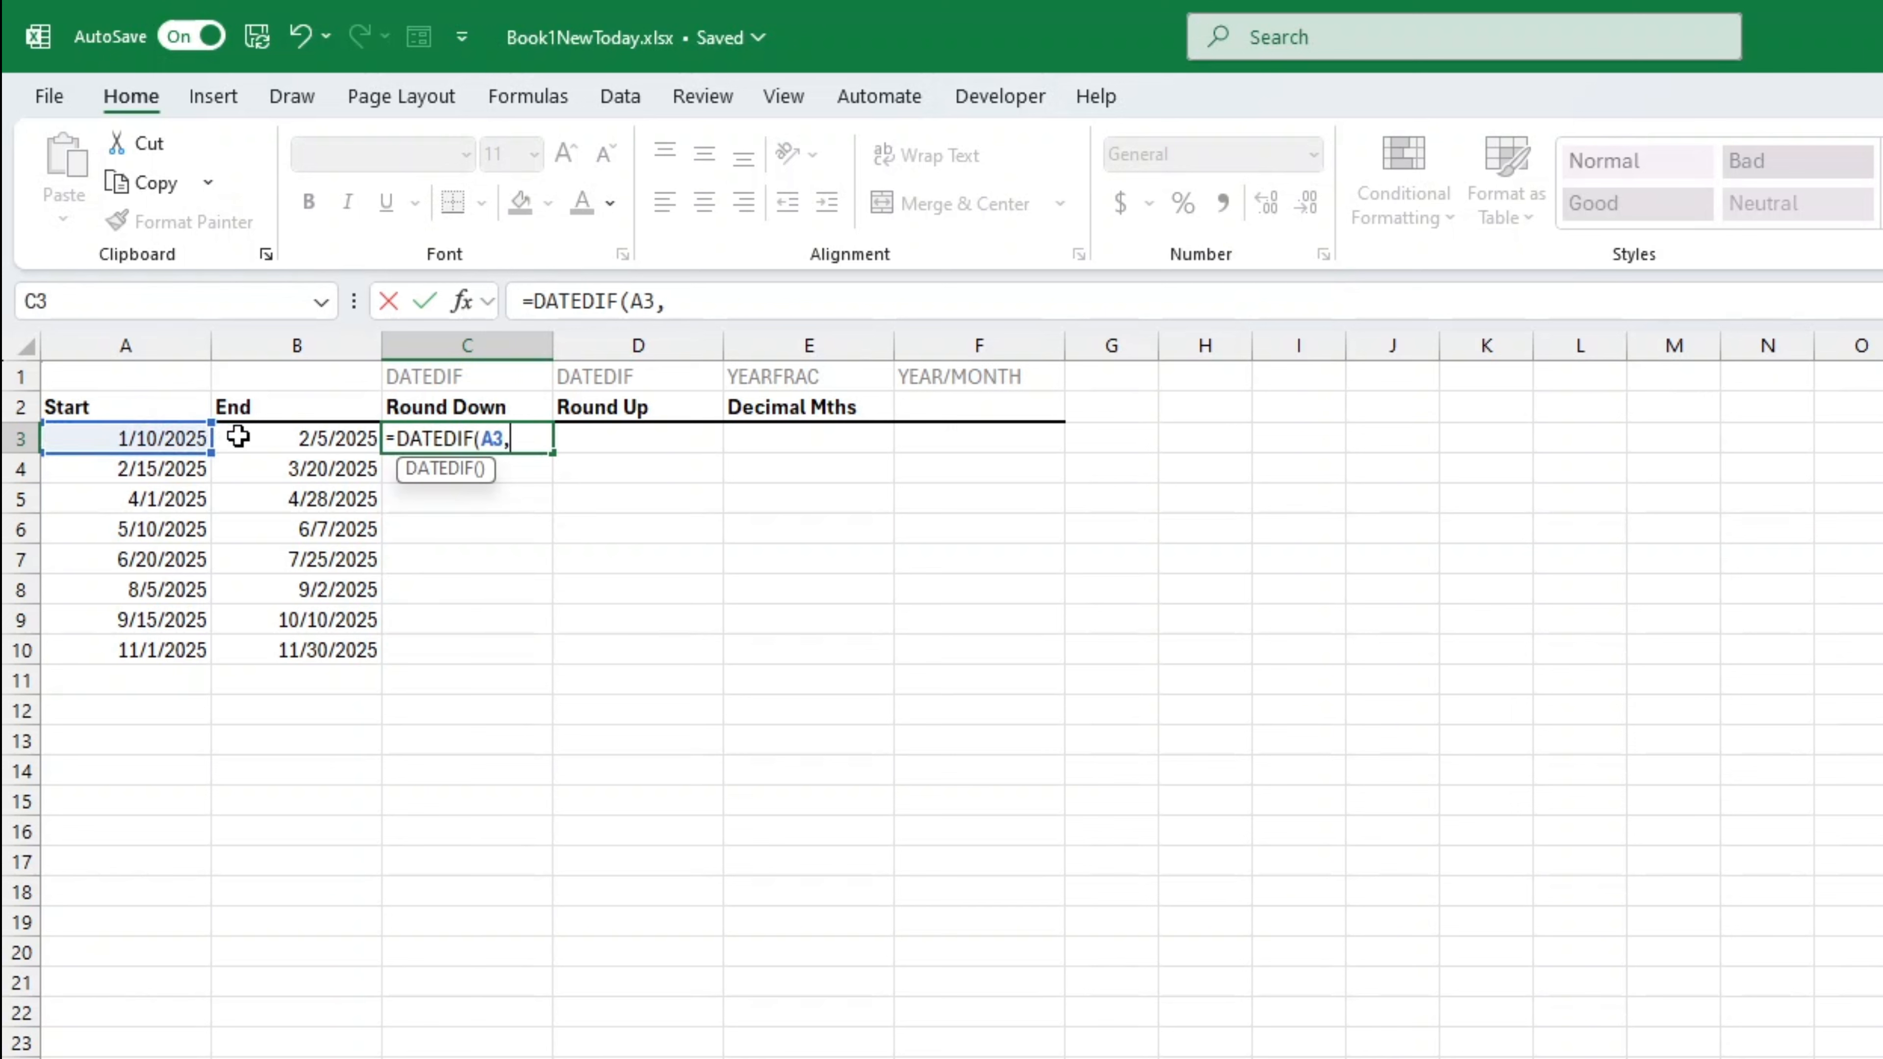
pyautogui.click(271, 438)
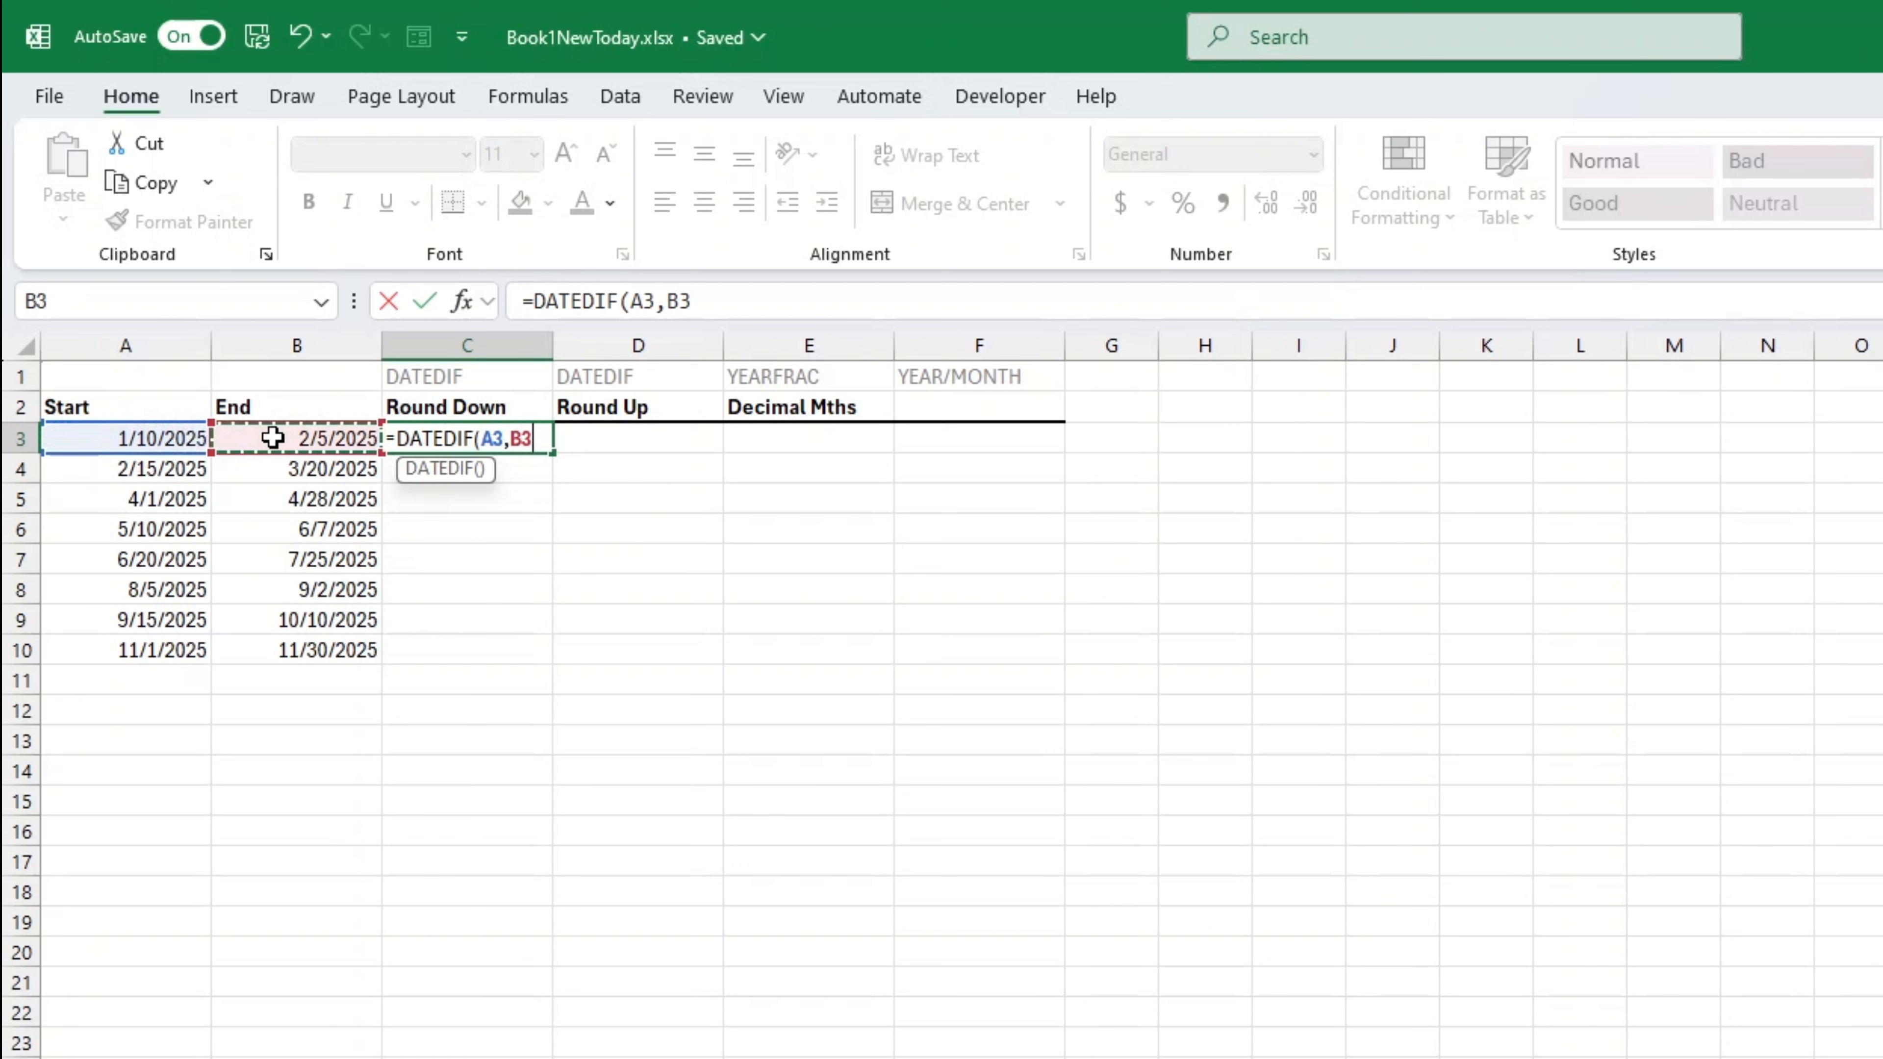
pyautogui.write(',')
pyautogui.write('"m")')
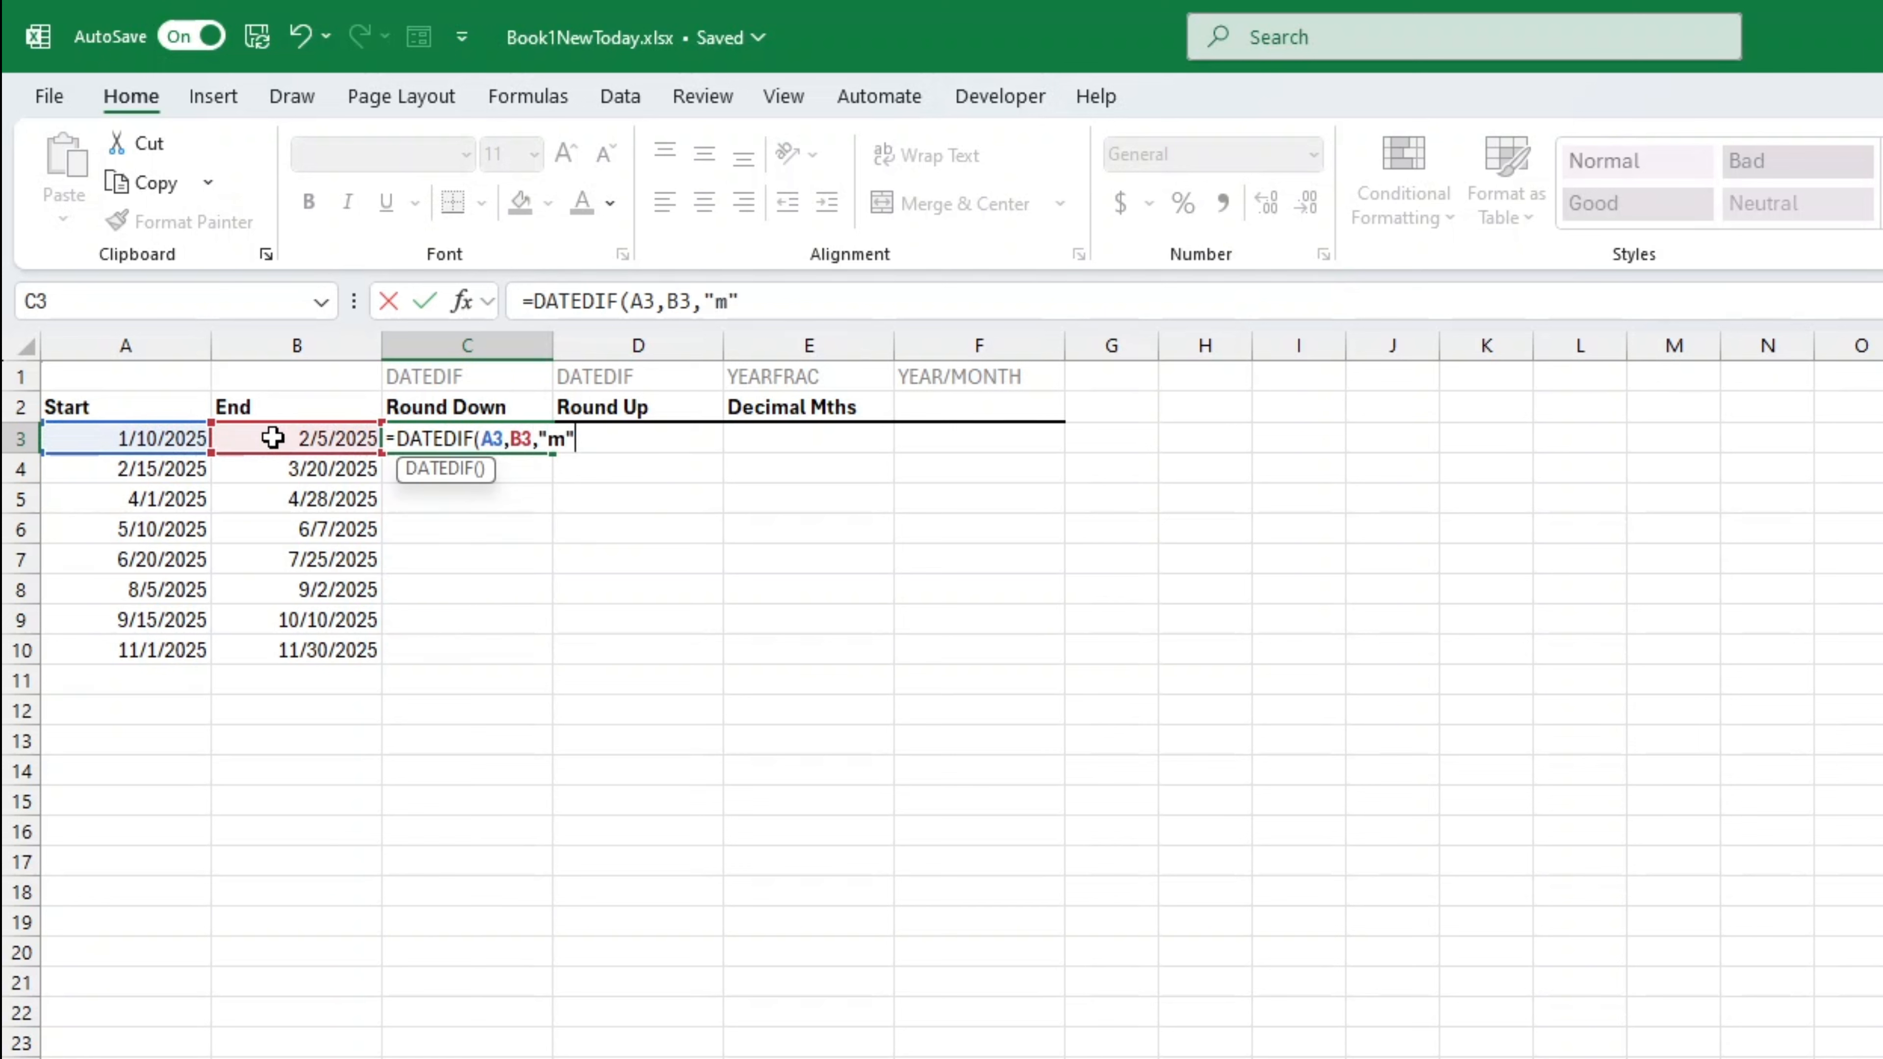
pyautogui.press('Return')
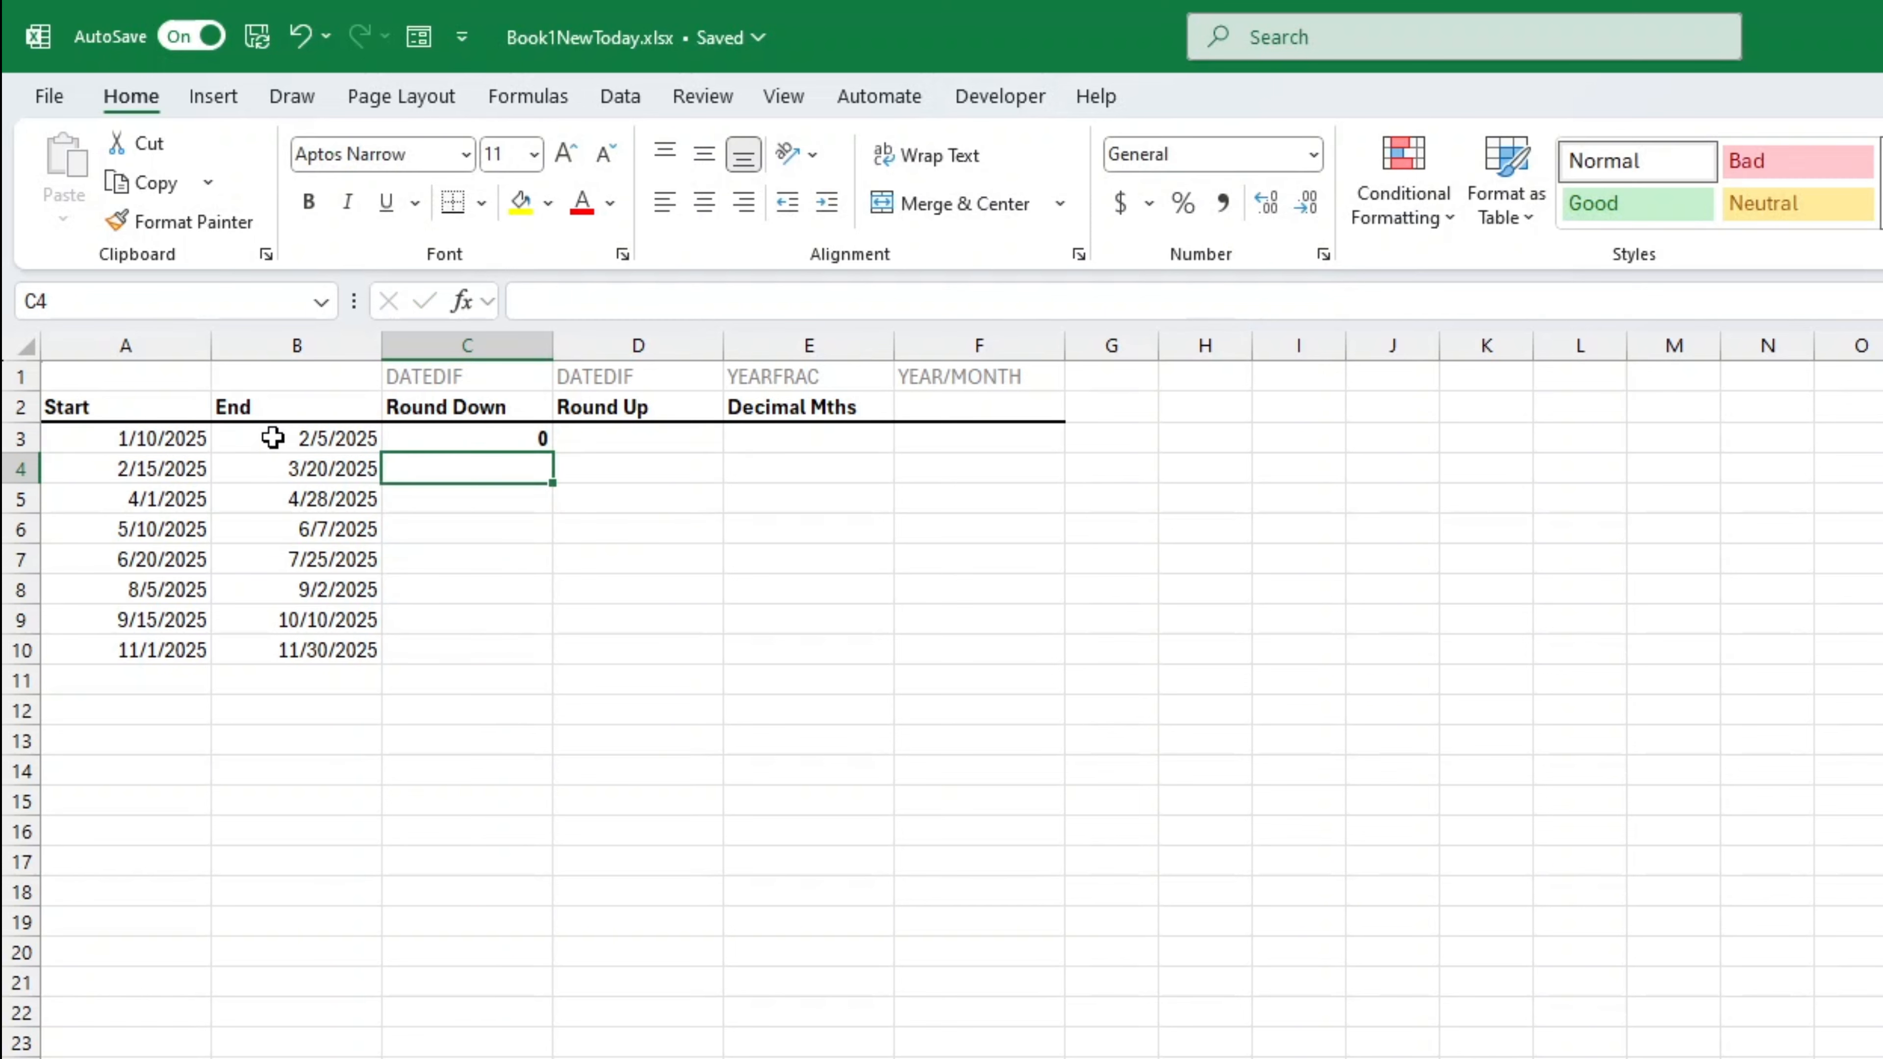
pyautogui.click(446, 443)
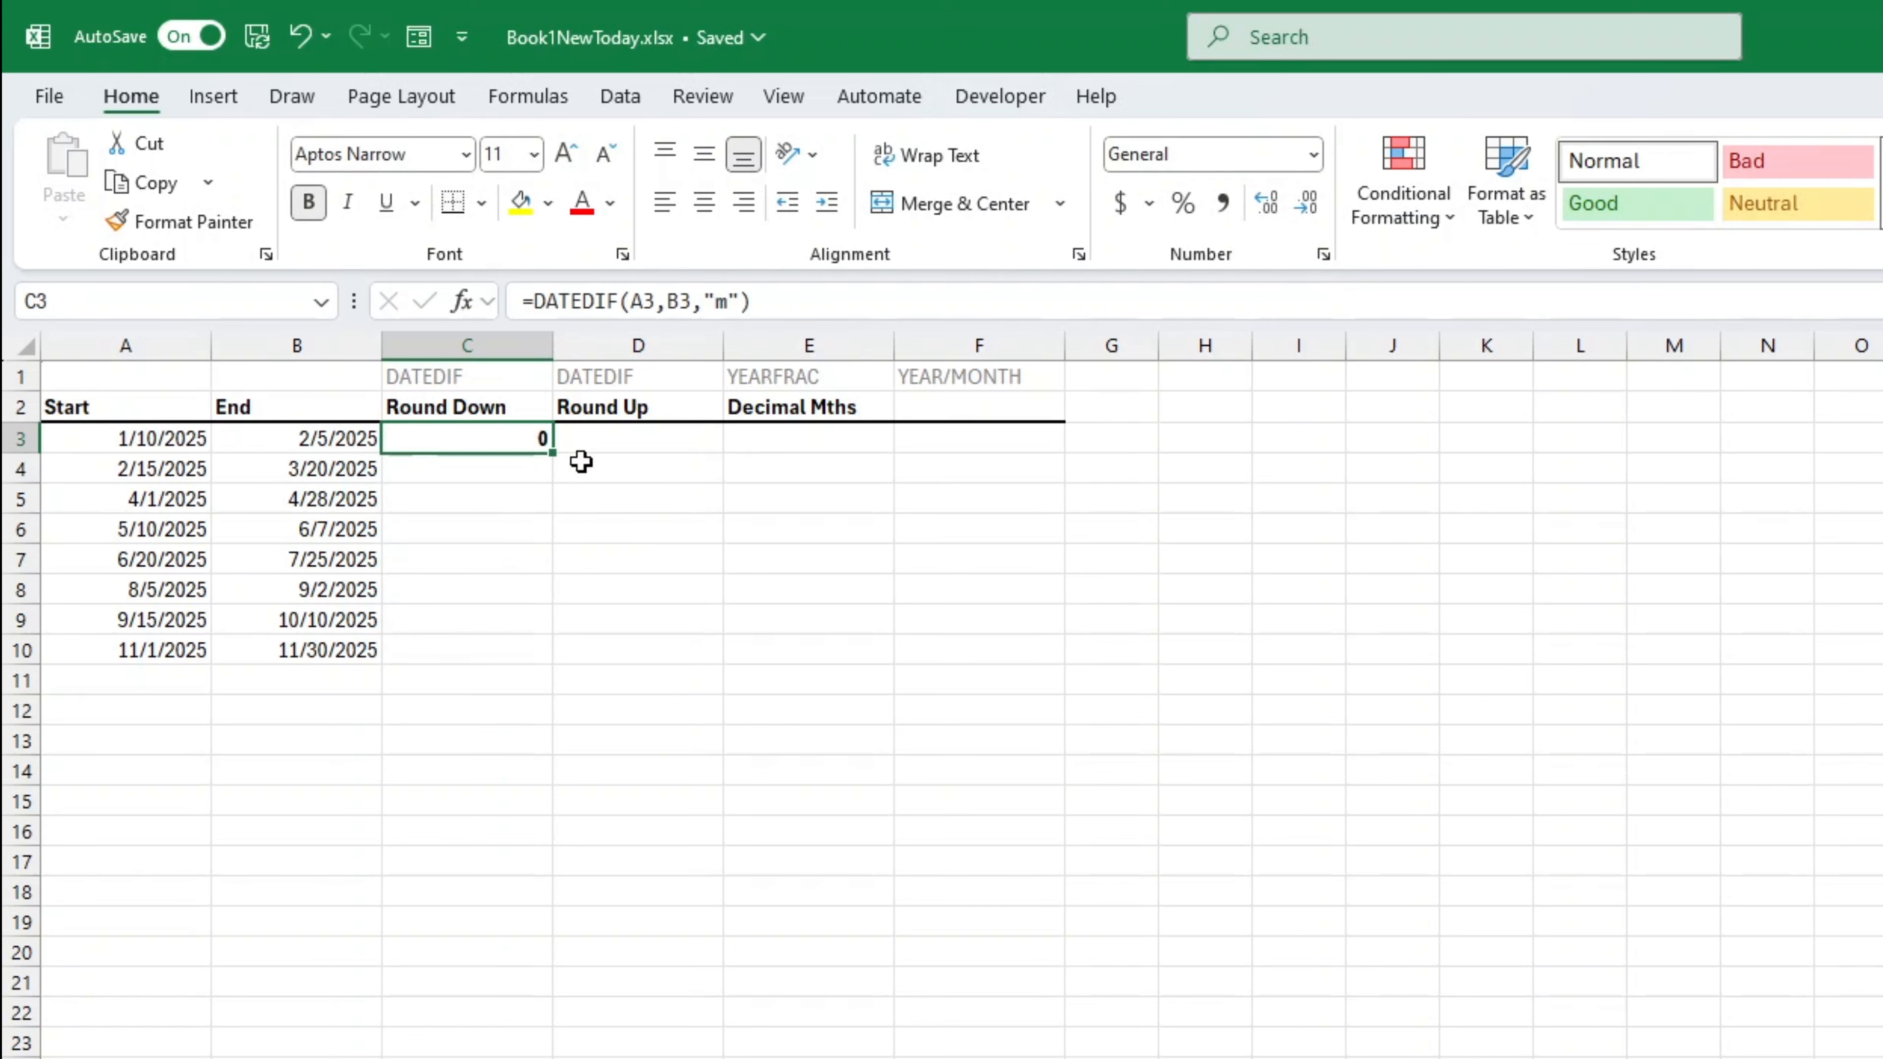
pyautogui.moveTo(549, 450); pyautogui.dragTo(521, 686)
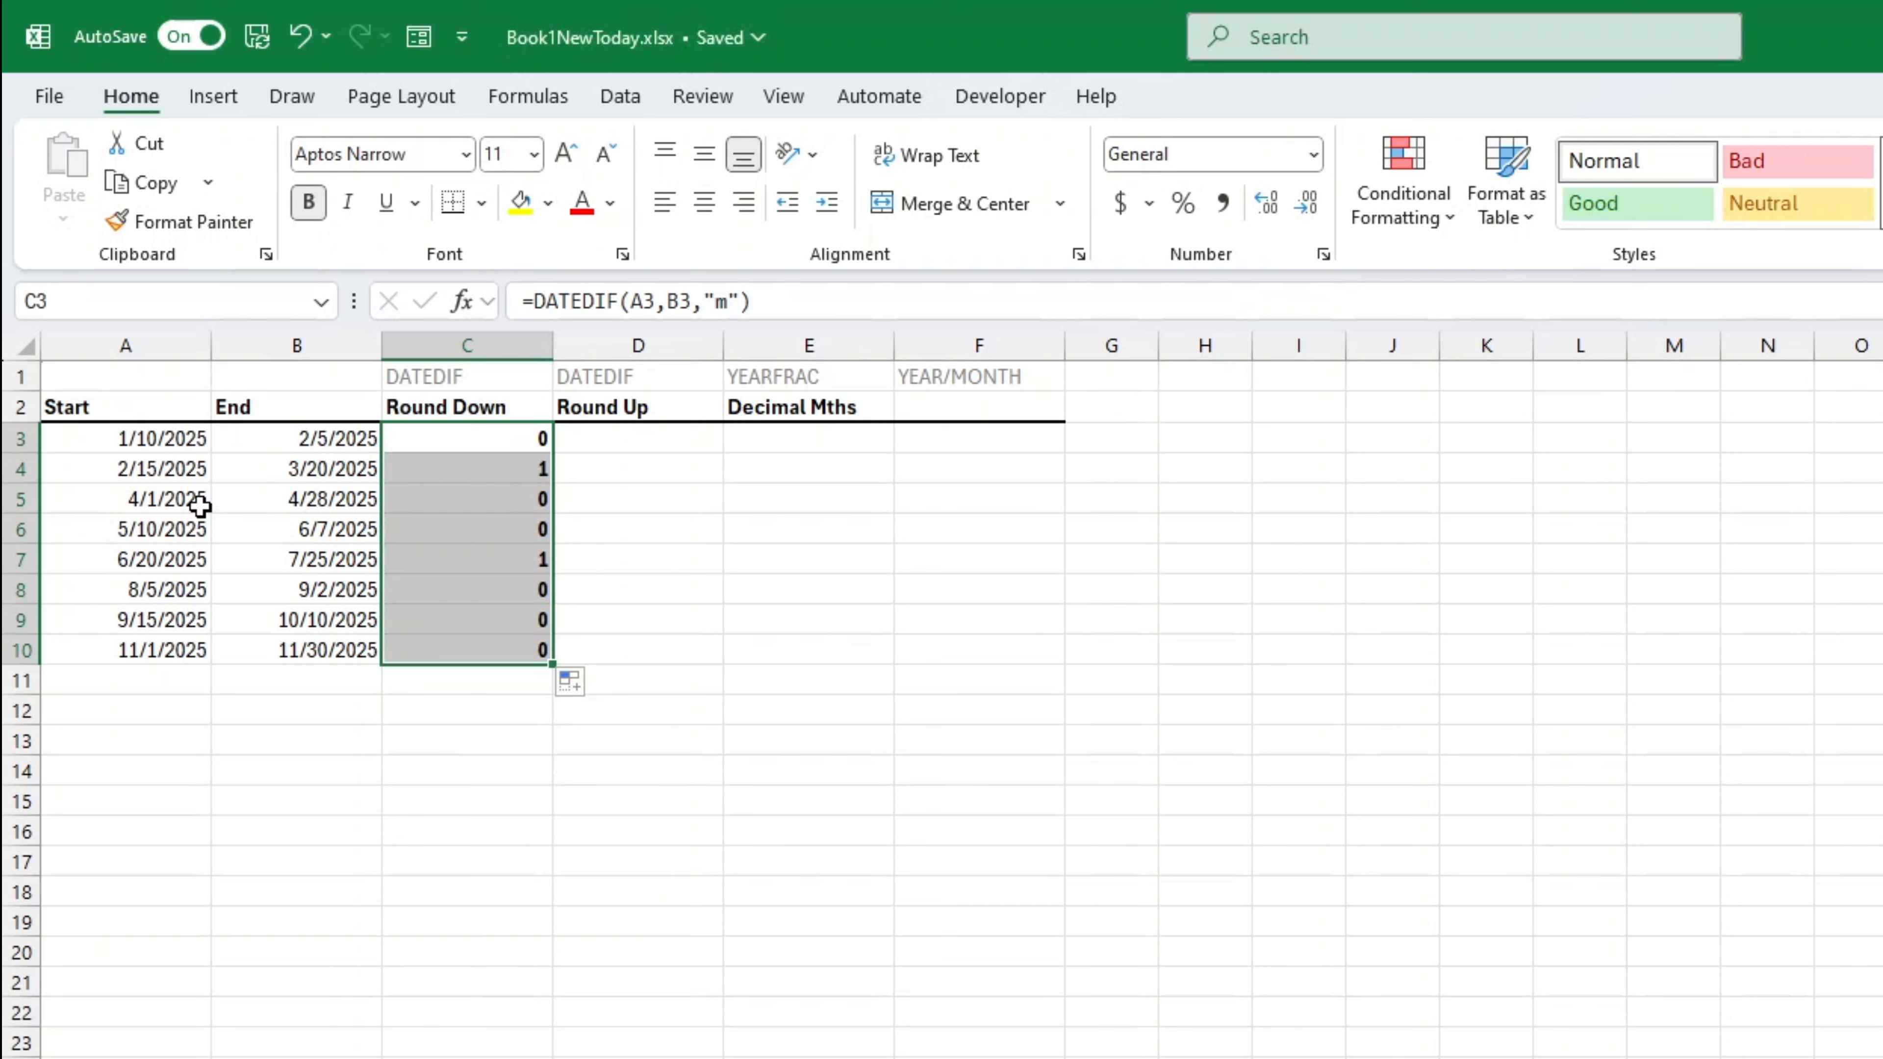
# Step: Change the first row's End date in B3 to 12/5/2025
pyautogui.doubleClick(130, 437)
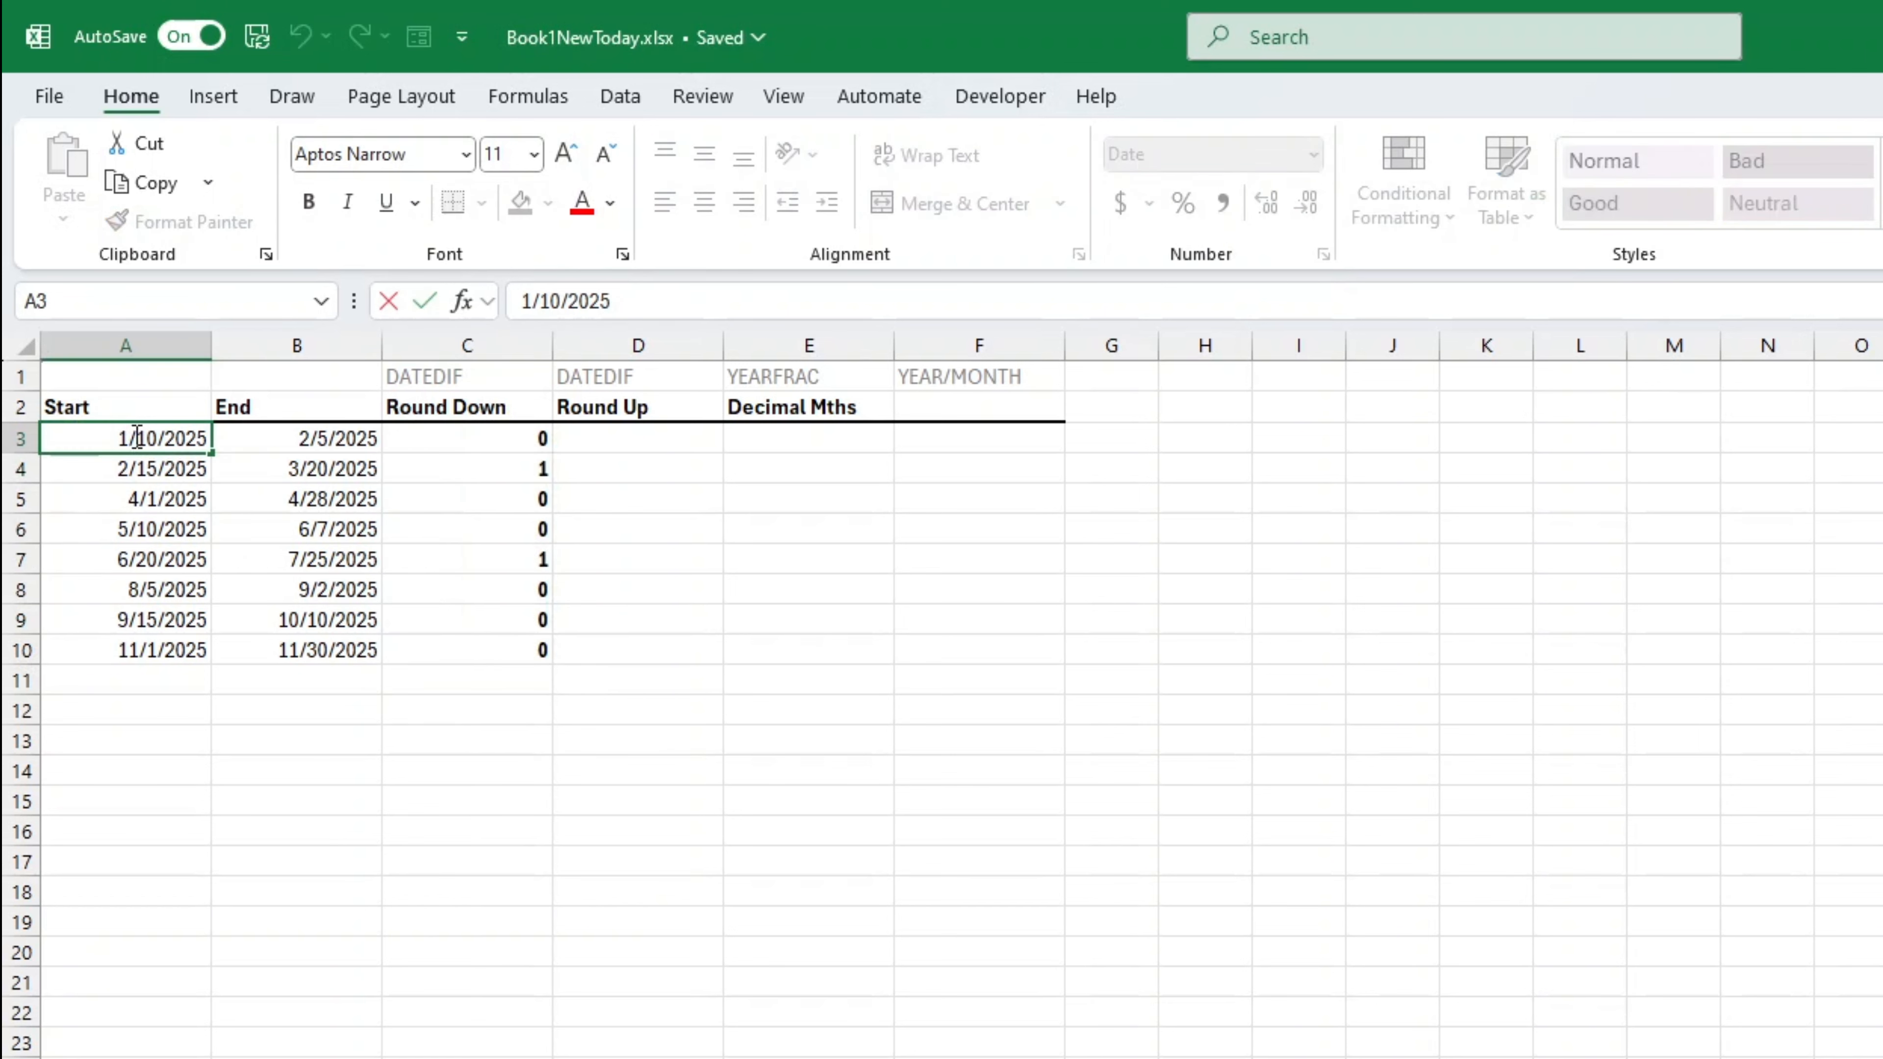
pyautogui.click(300, 443)
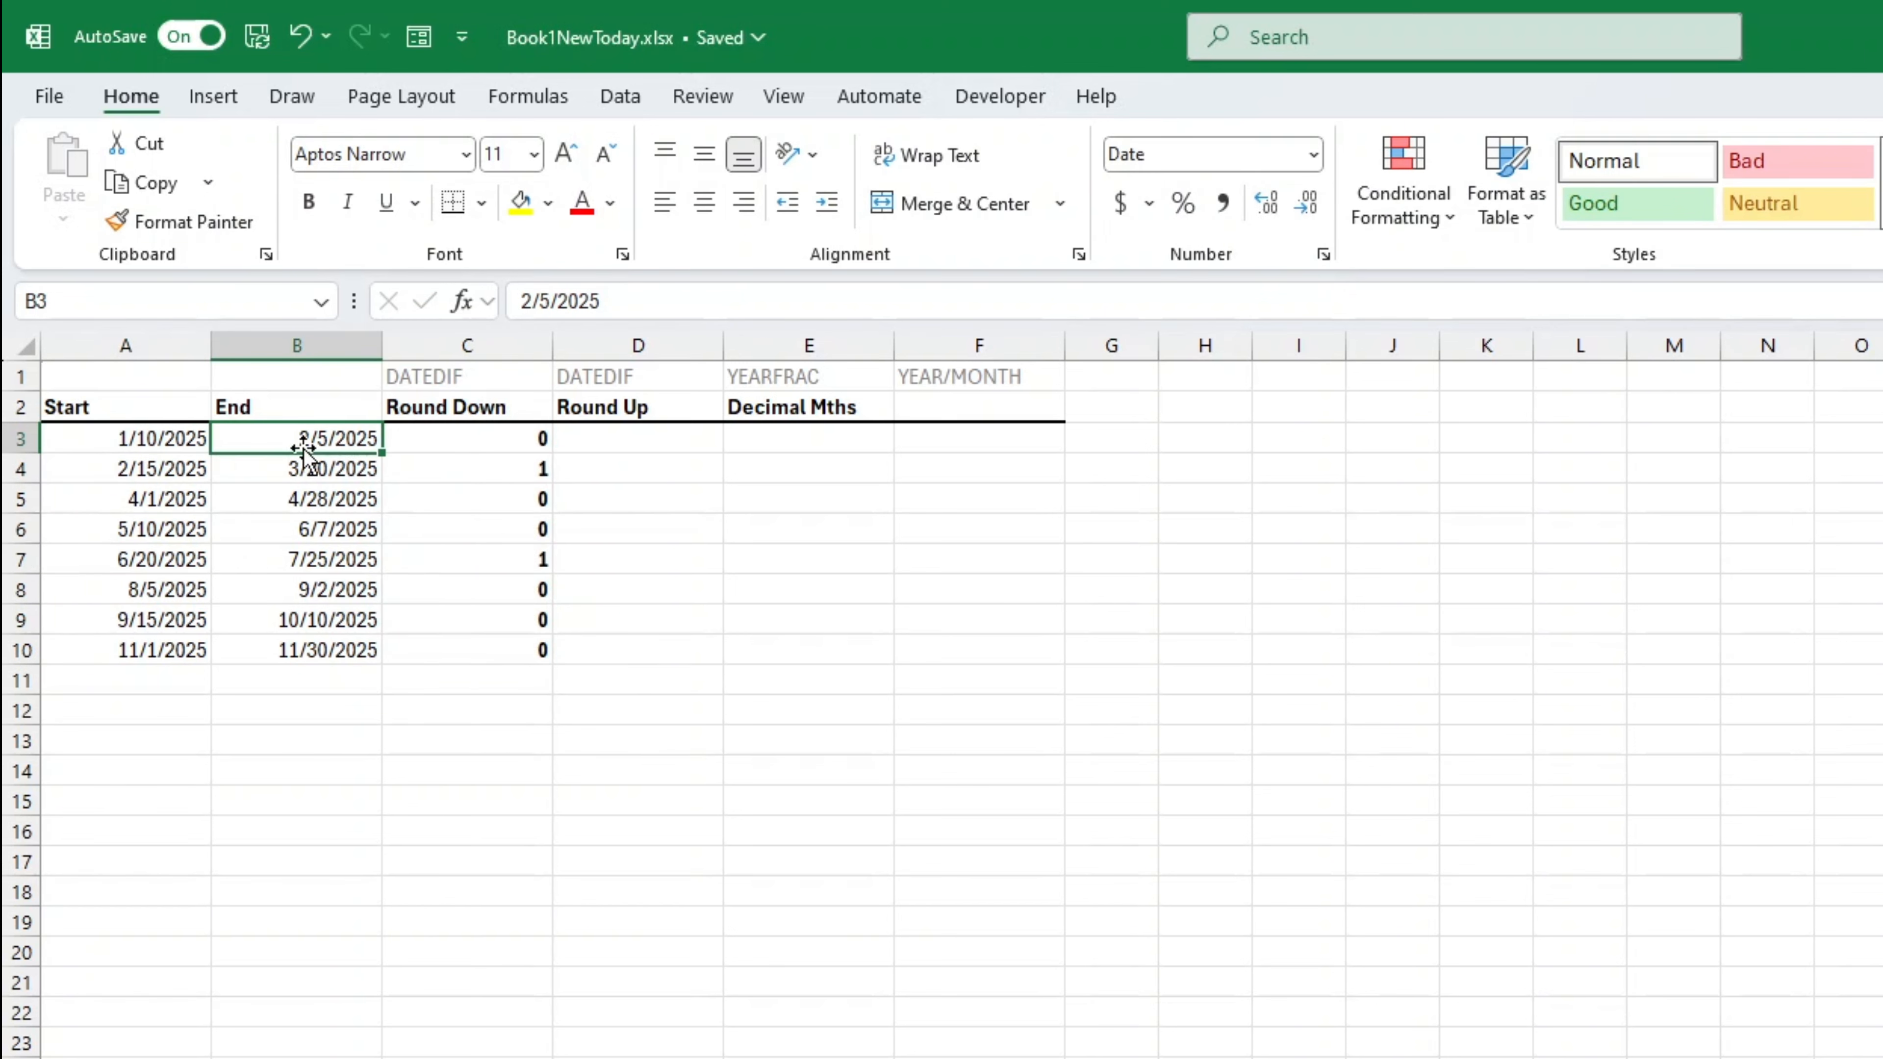
pyautogui.doubleClick(302, 448)
pyautogui.doubleClick(303, 438)
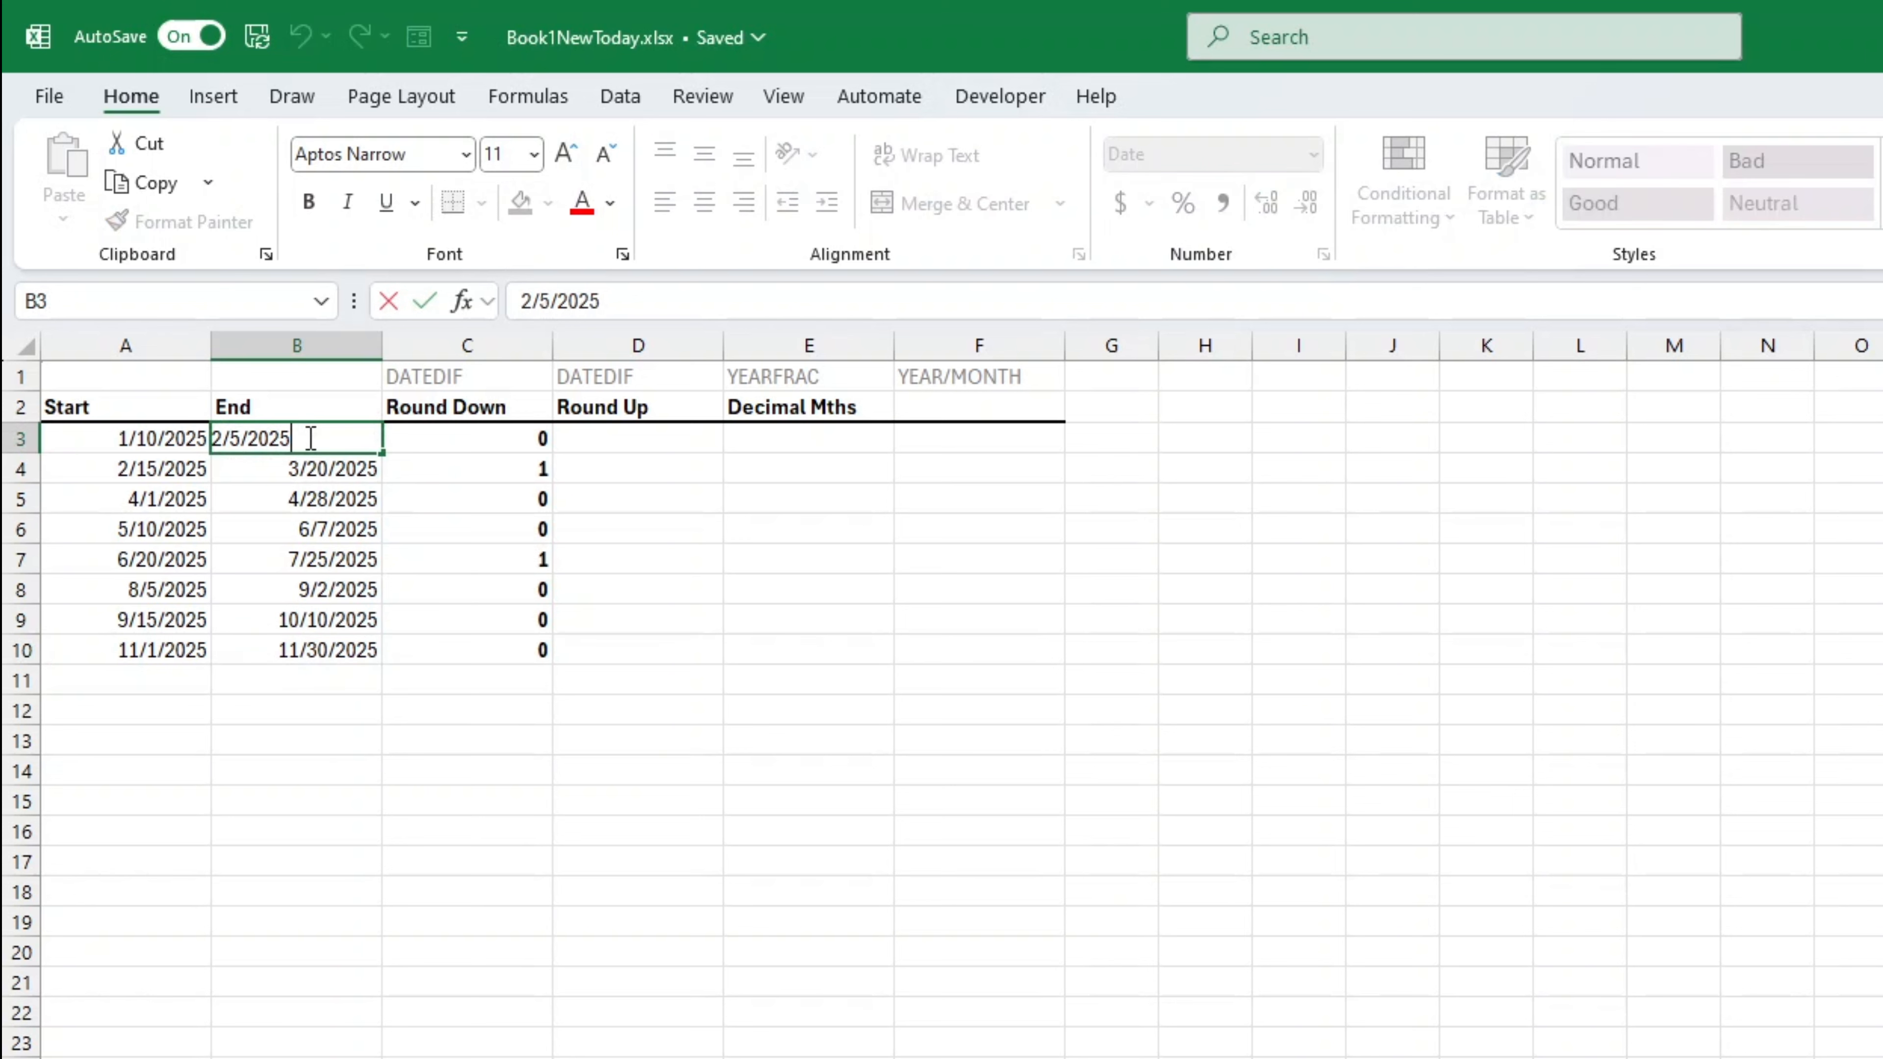
pyautogui.click(219, 437)
pyautogui.write('1')
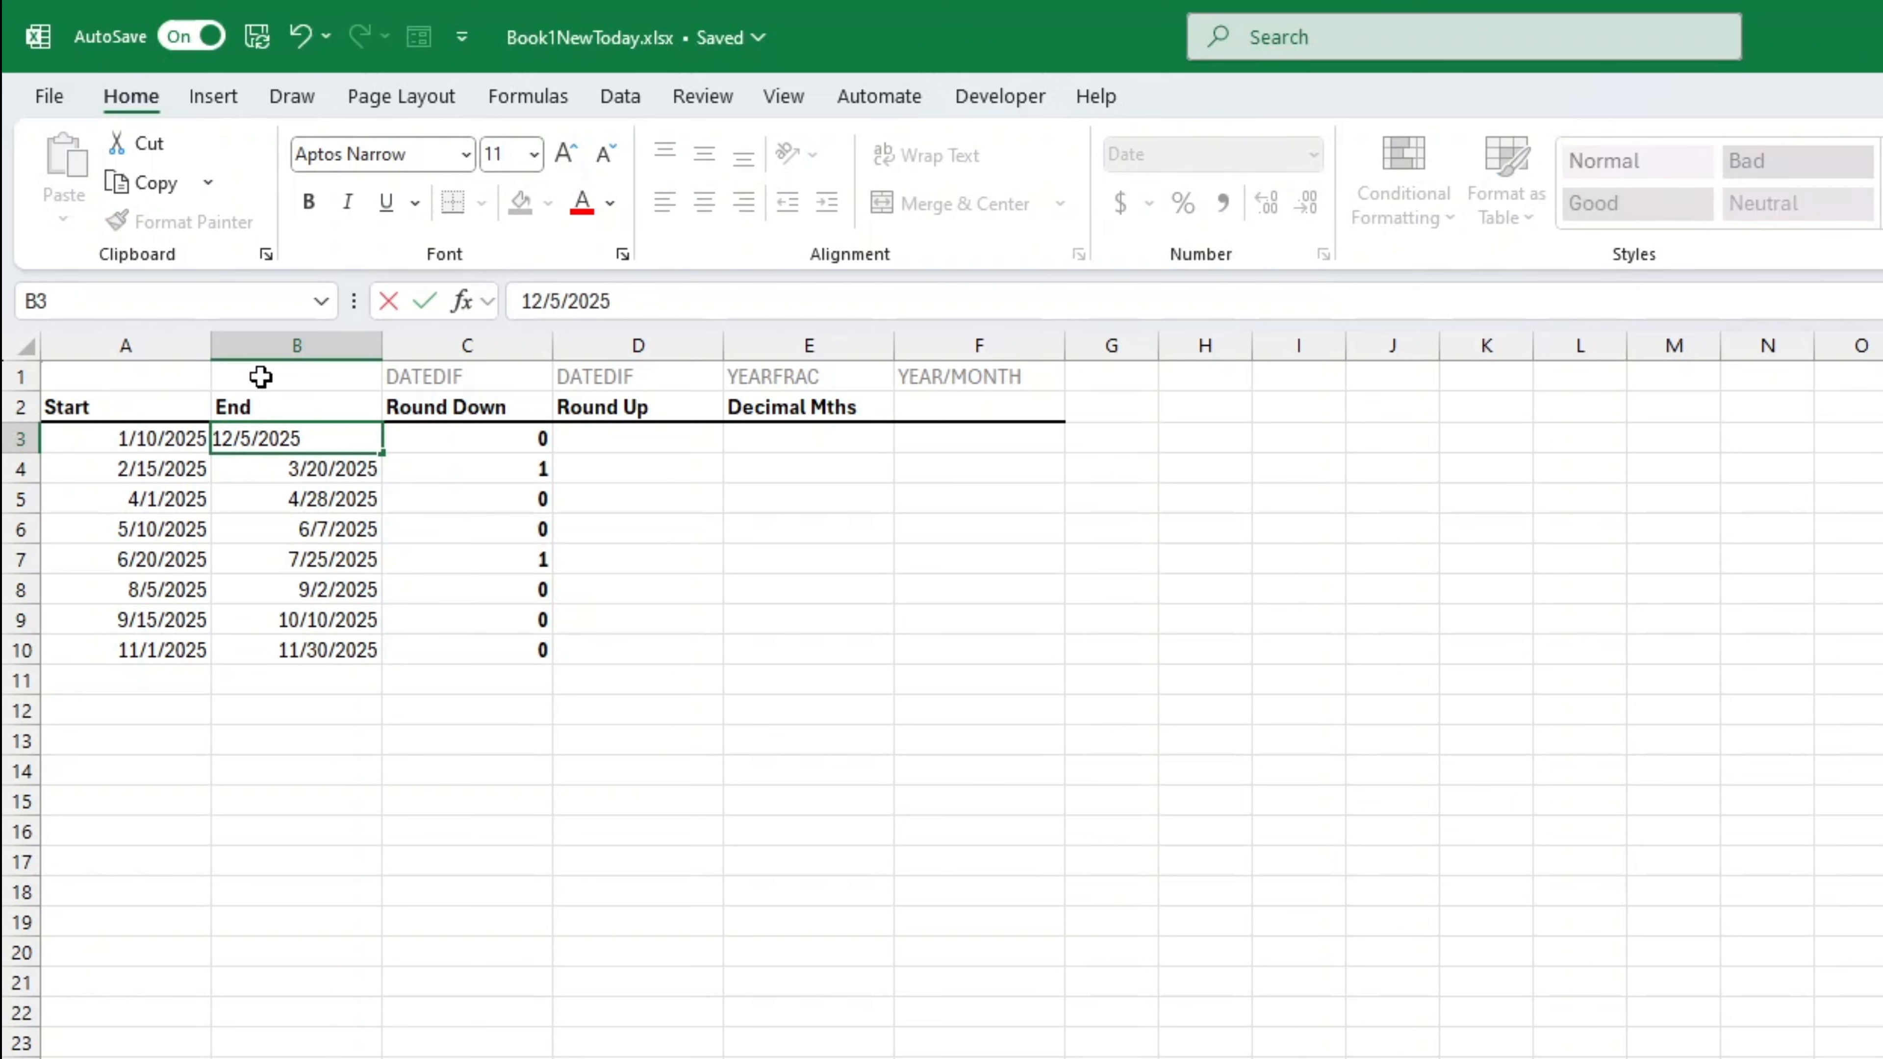
pyautogui.press('Return')
pyautogui.click(602, 819)
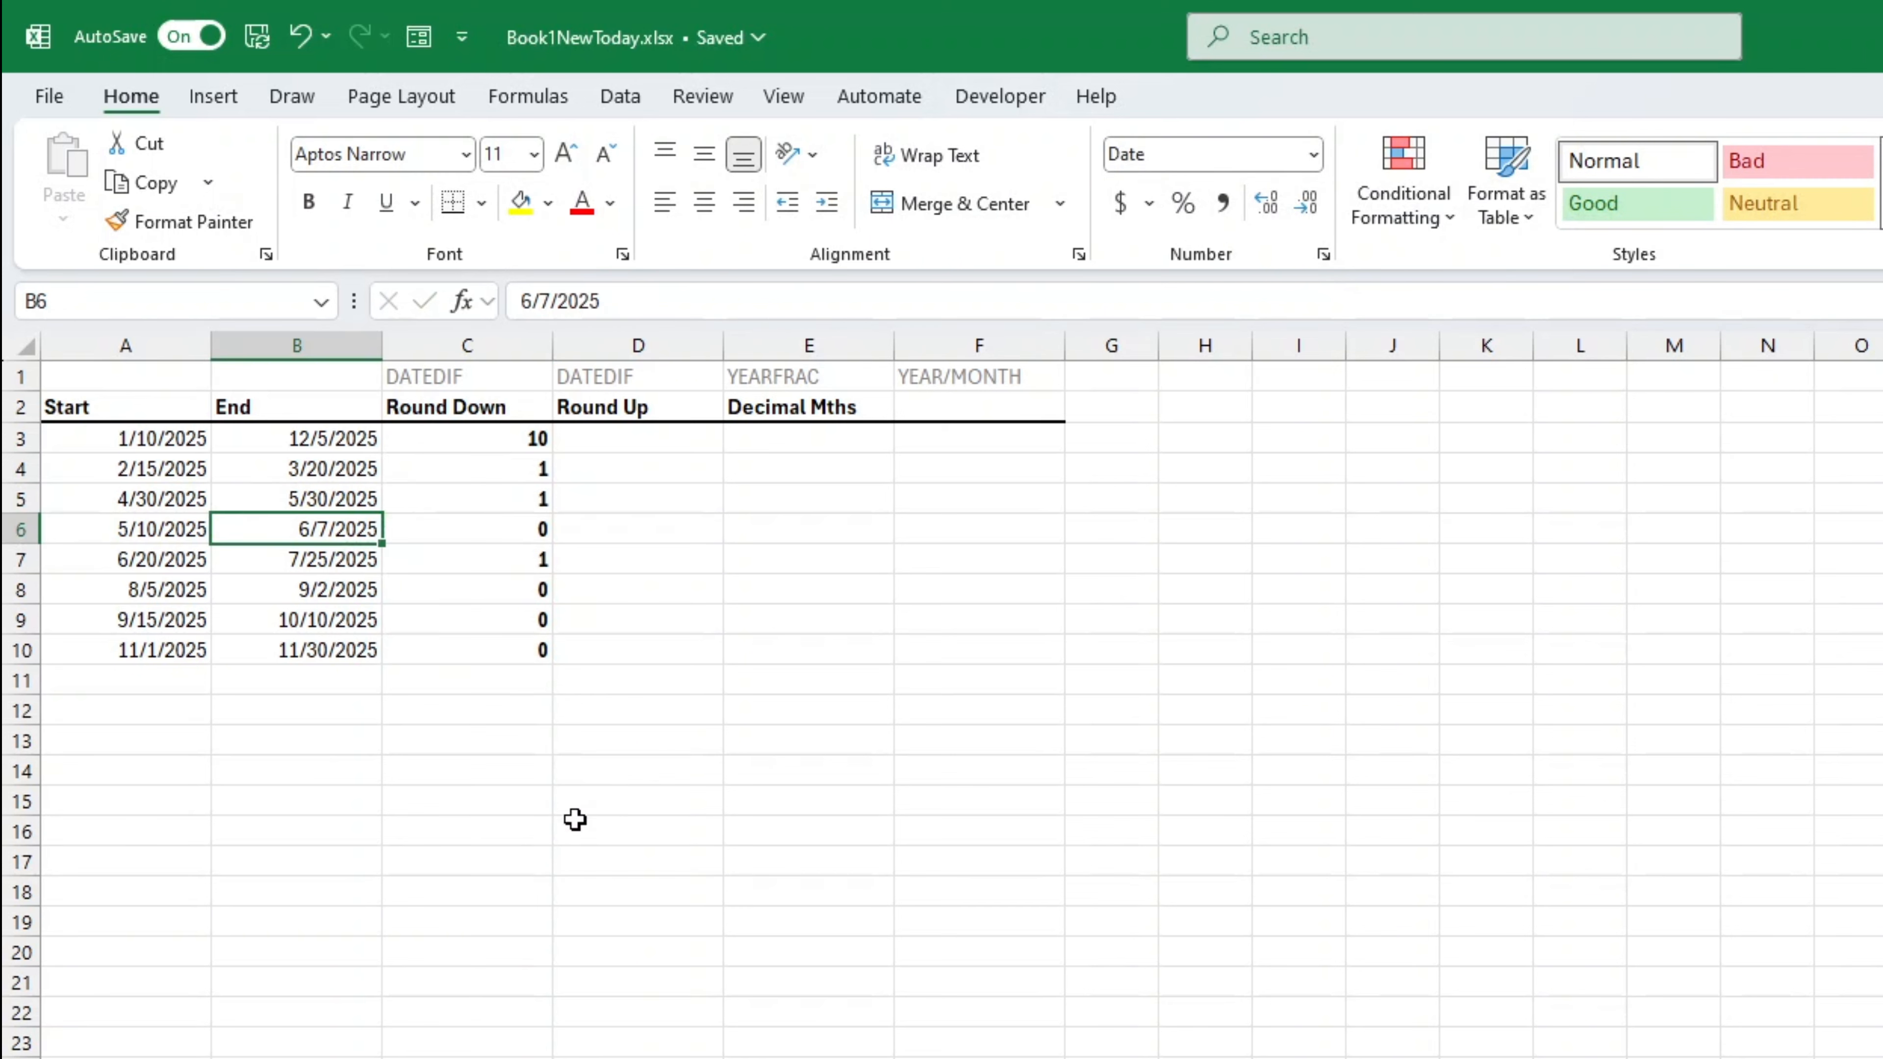
pyautogui.click(575, 830)
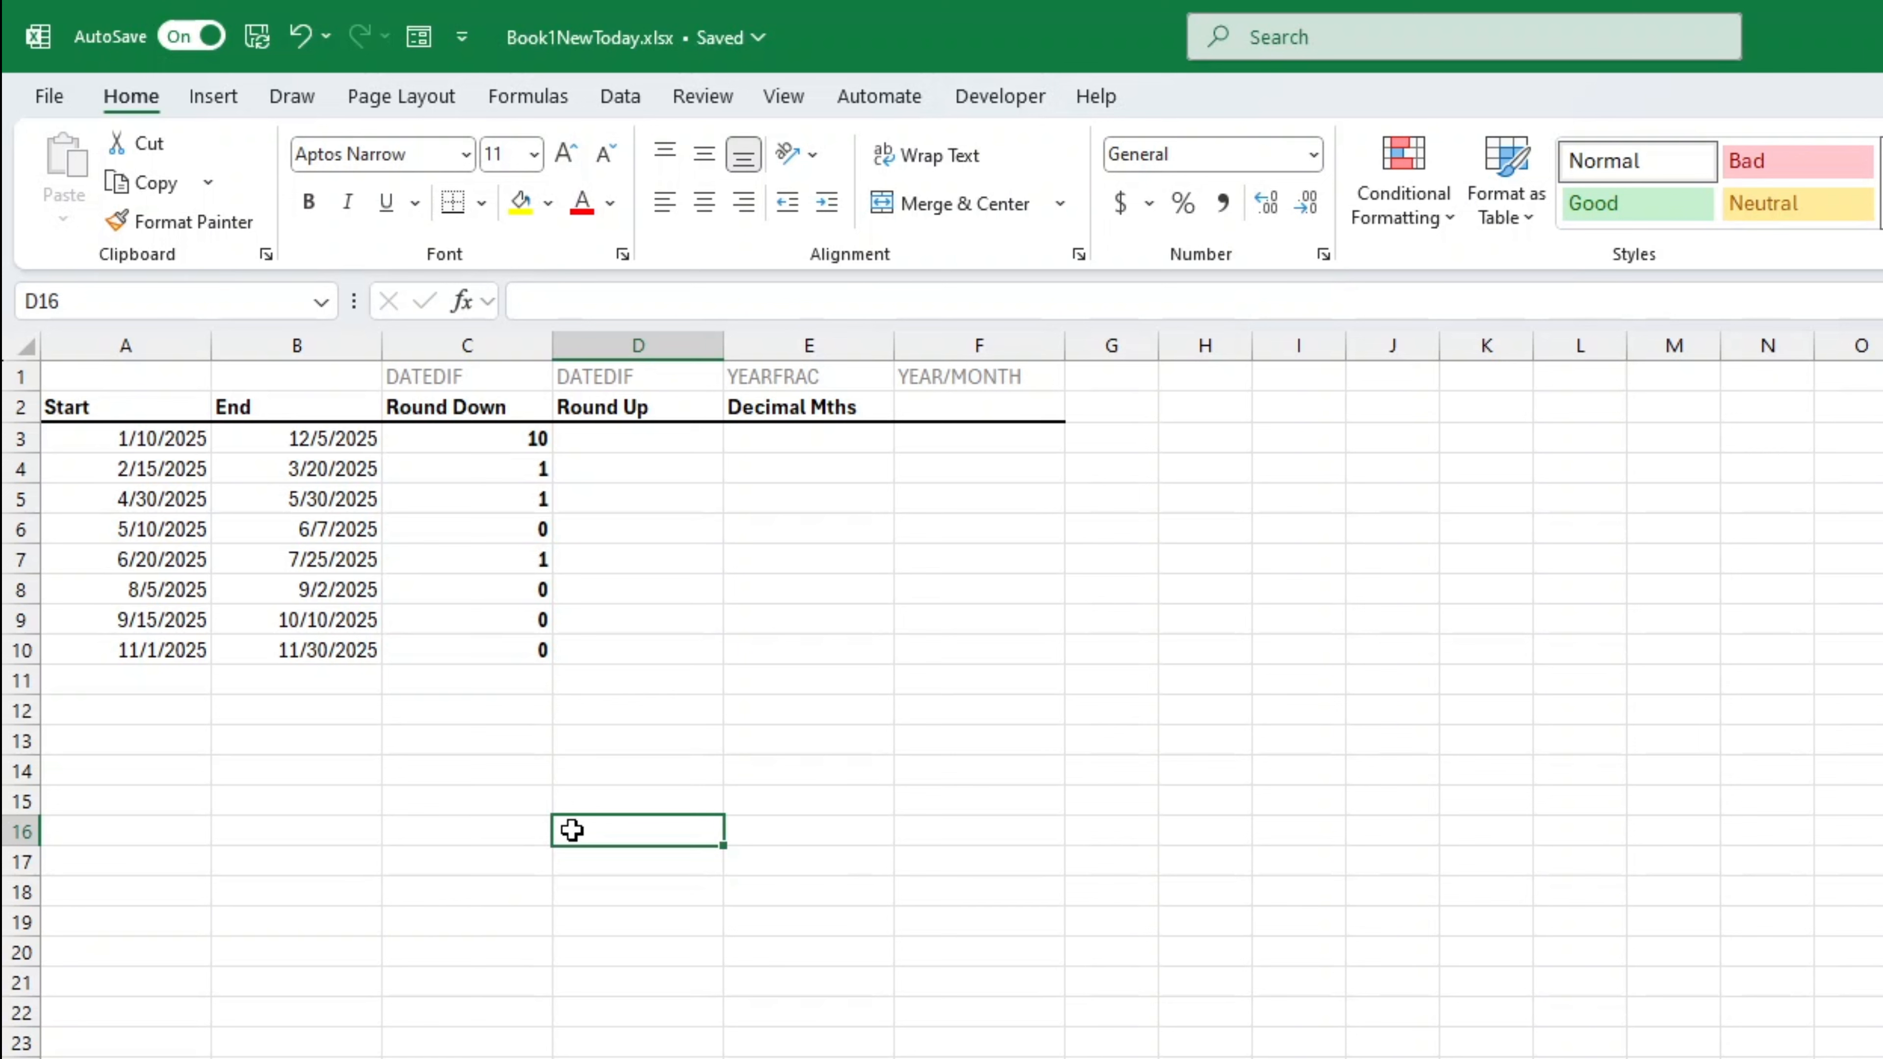
# Step: Enter =DATEDIF(A3,B3+15,"m") in D3 under Round Up and copy the formula through D10
pyautogui.write('=DATEDIF')
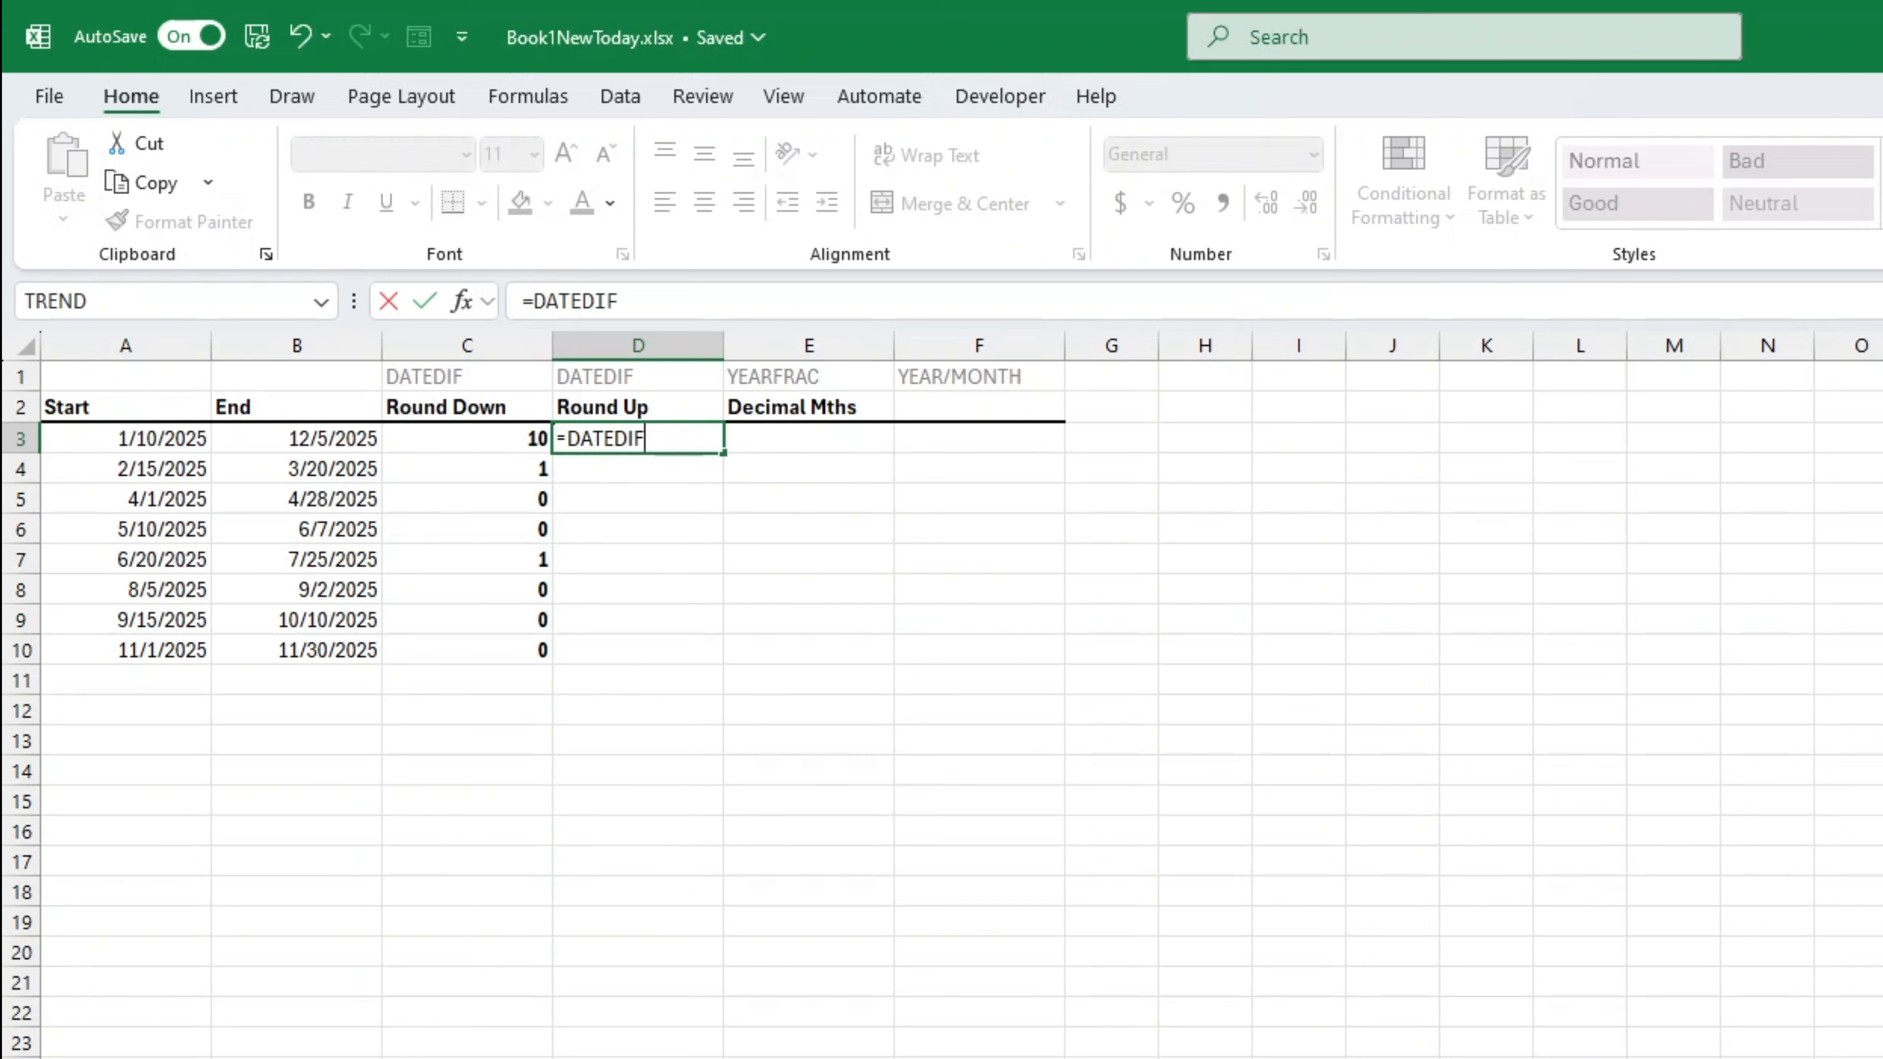
pyautogui.write('(')
pyautogui.click(202, 438)
pyautogui.write(',')
pyautogui.click(265, 437)
pyautogui.write('+')
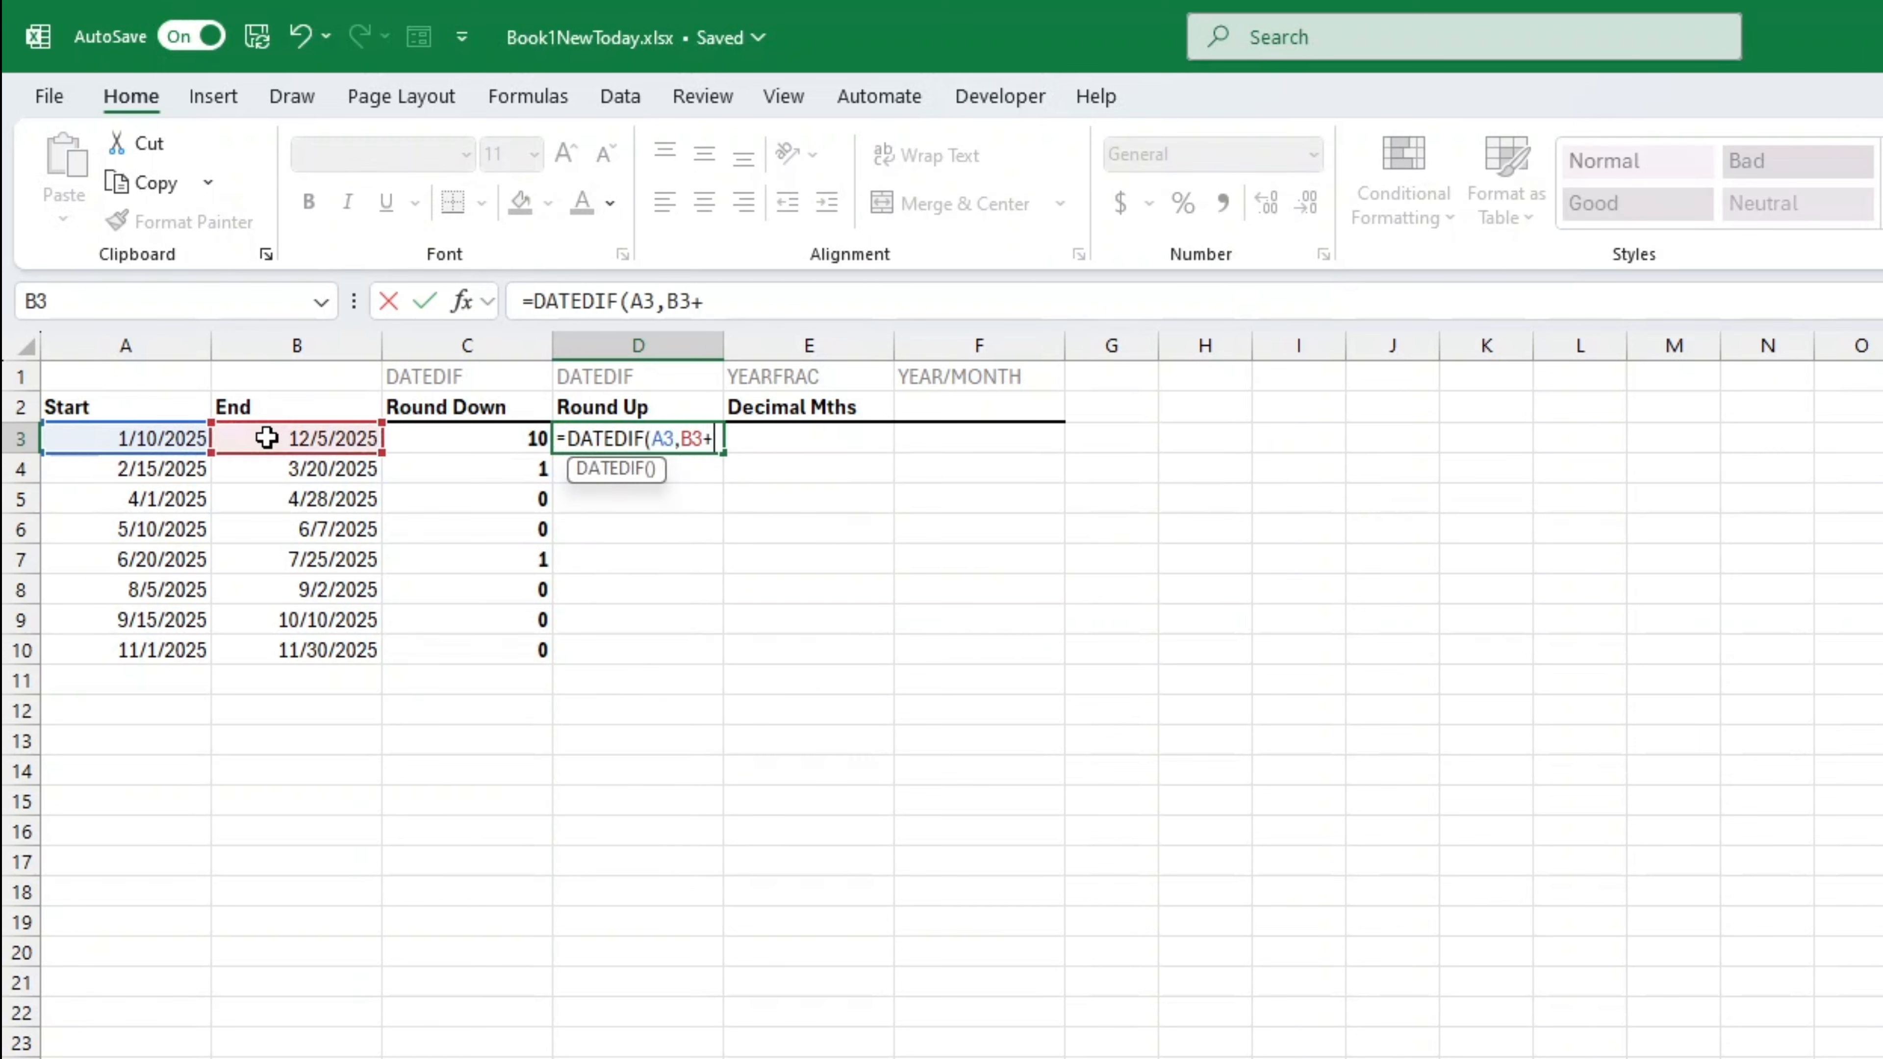
pyautogui.write('15,"m")')
pyautogui.press('Return')
pyautogui.click(729, 436)
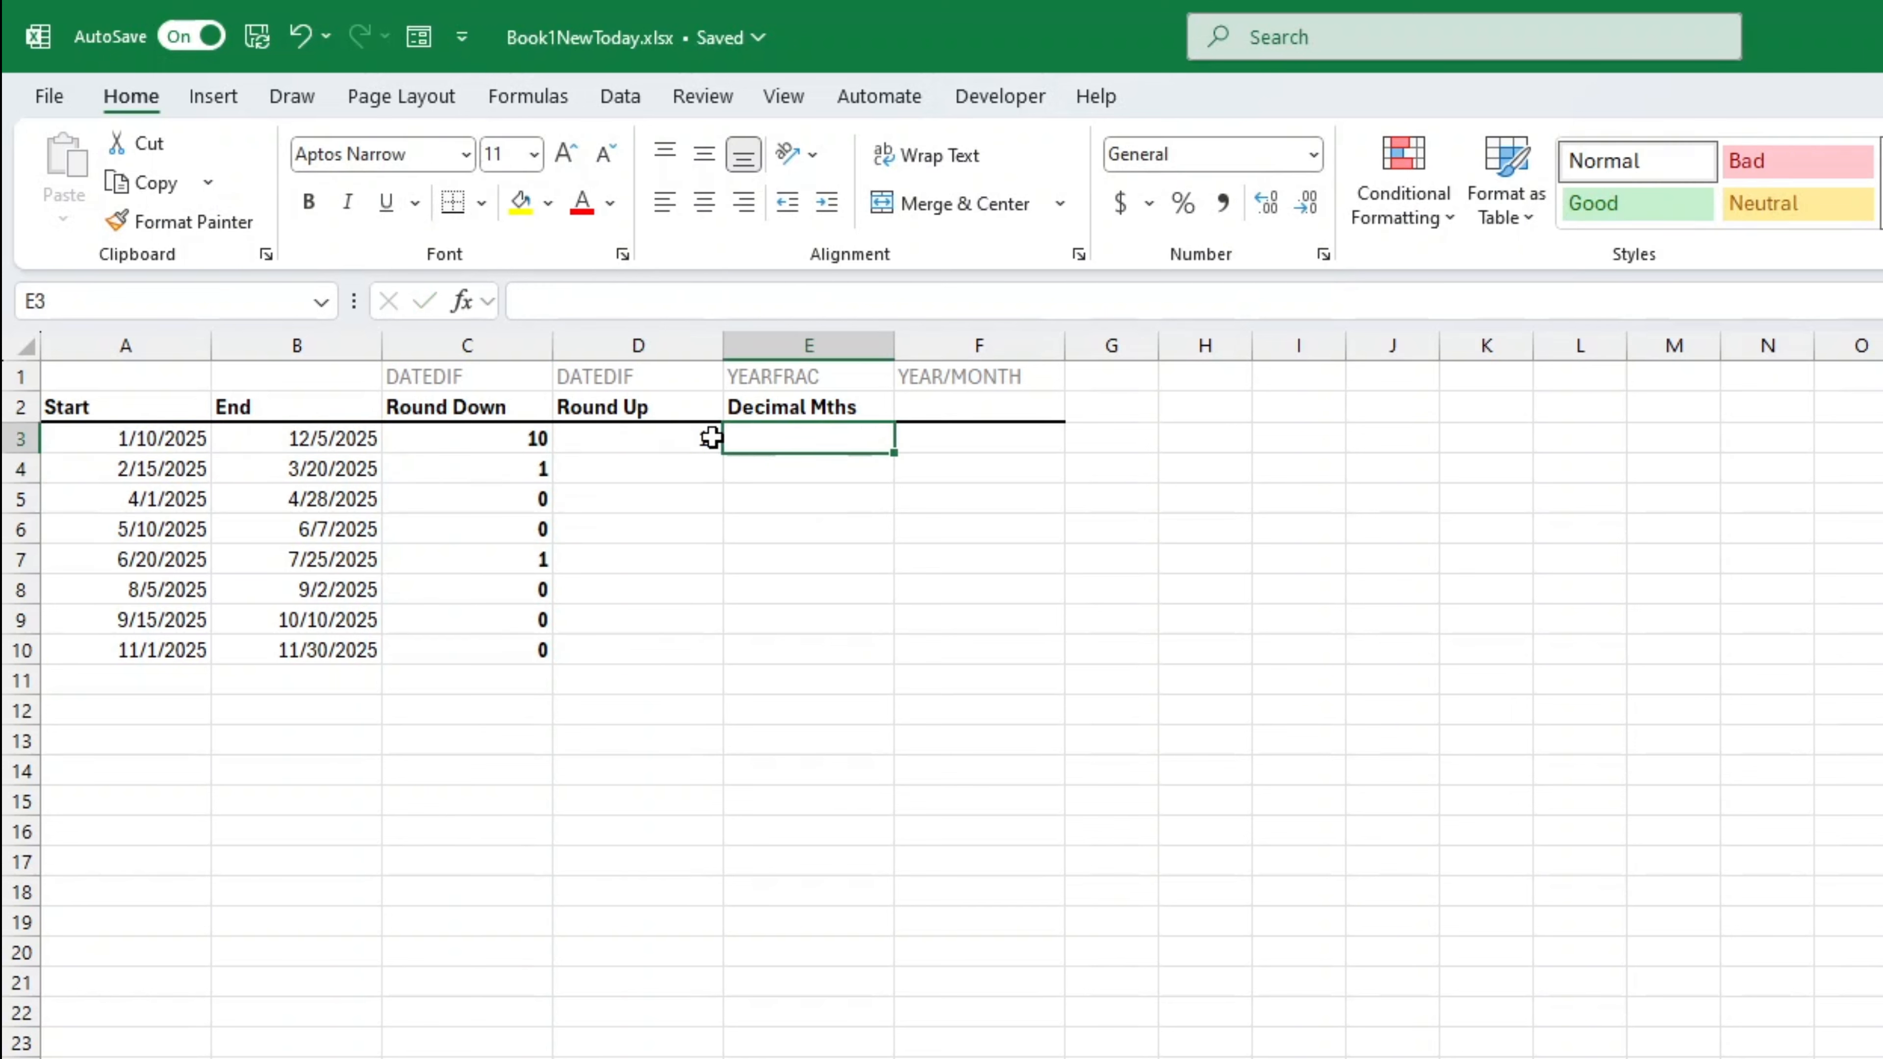
pyautogui.click(710, 437)
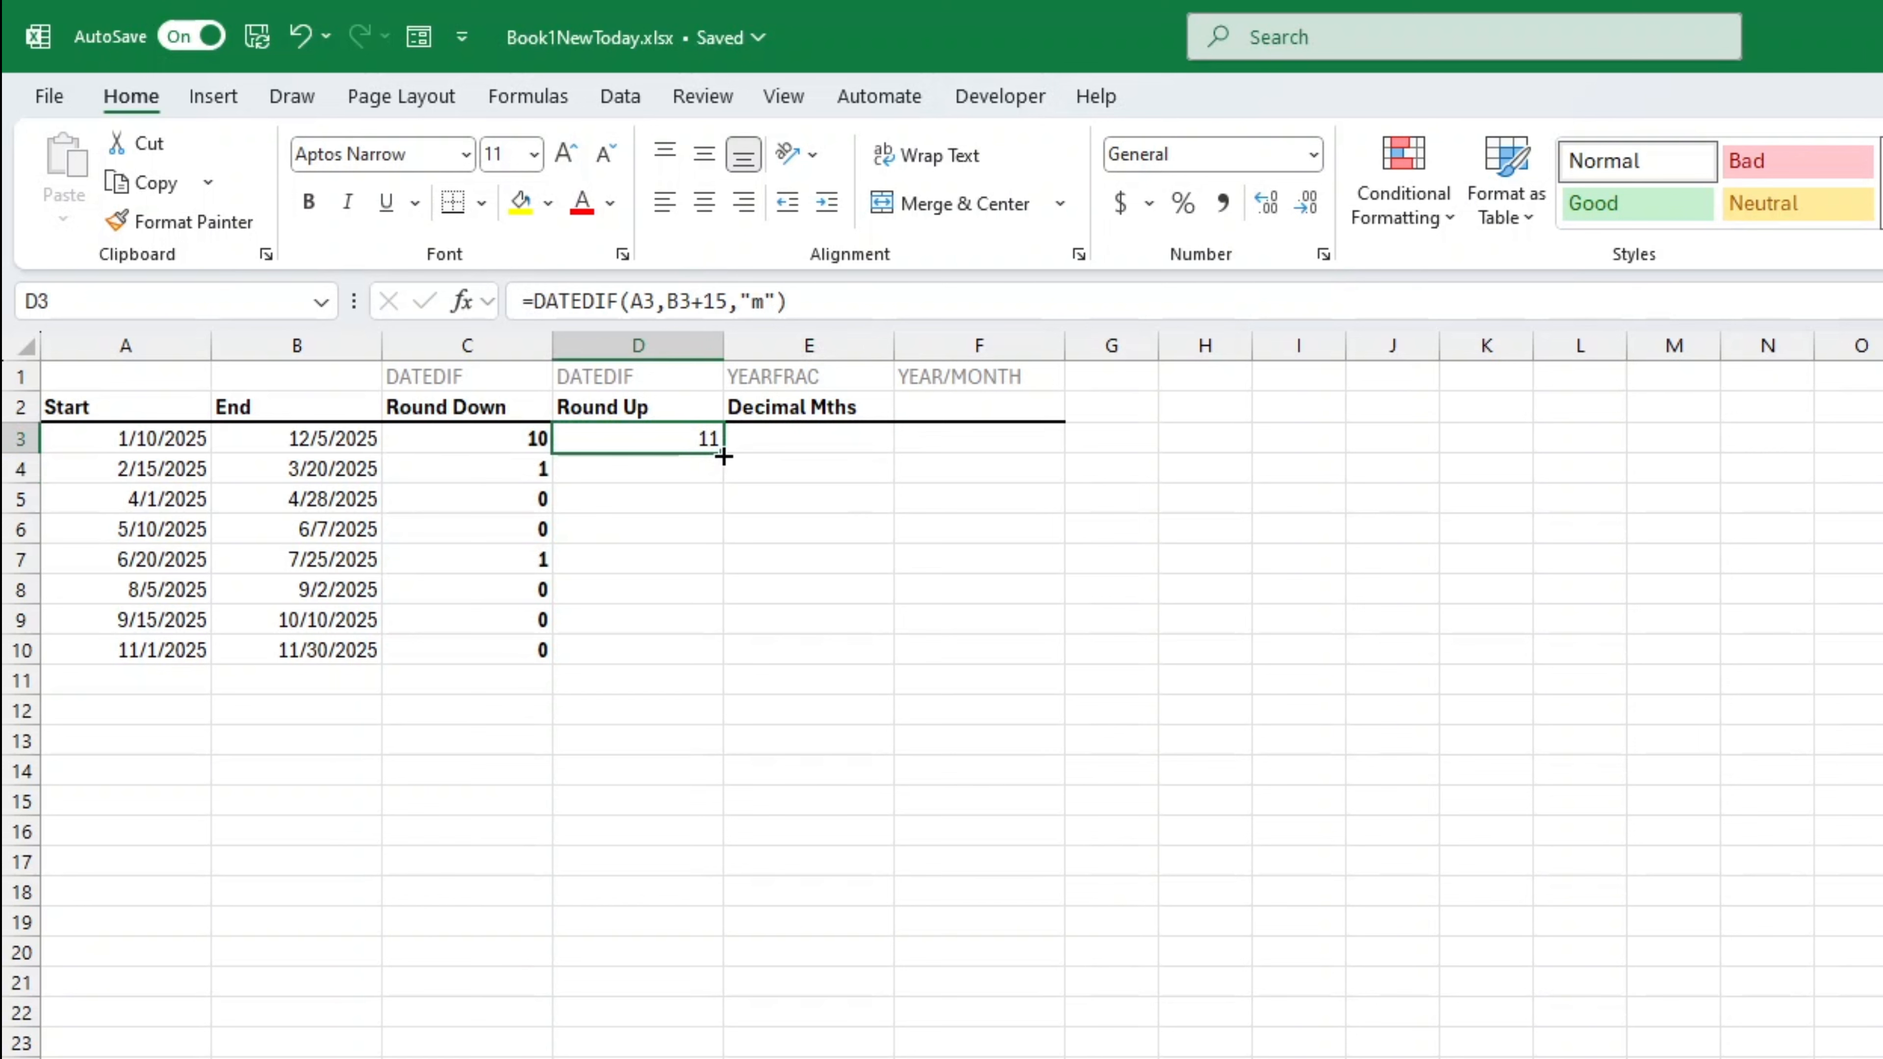
pyautogui.doubleClick(723, 457)
pyautogui.click(836, 438)
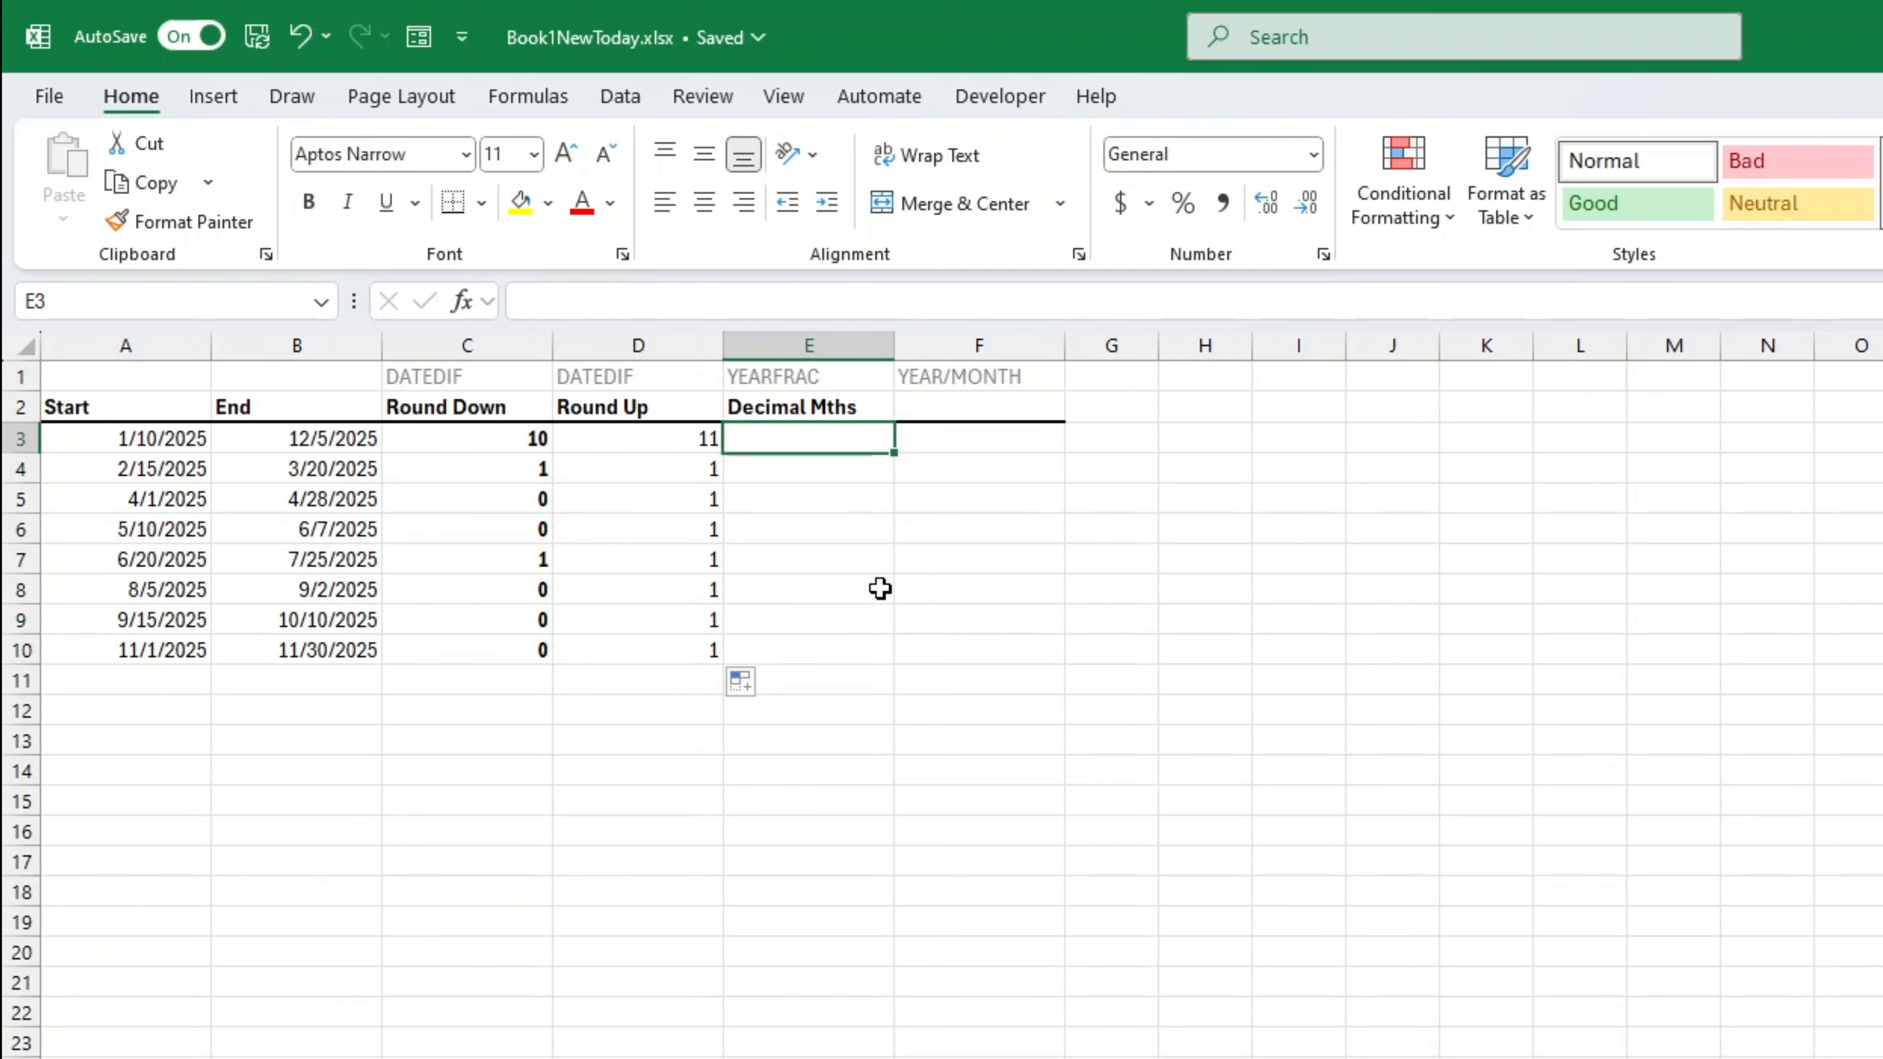
pyautogui.write('YEARFRAC')
pyautogui.press('BackSpace')
pyautogui.press('BackSpace')
pyautogui.press('BackSpace')
pyautogui.press('BackSpace')
pyautogui.press('BackSpace')
pyautogui.press('BackSpace')
pyautogui.press('BackSpace')
pyautogui.press('BackSpace')
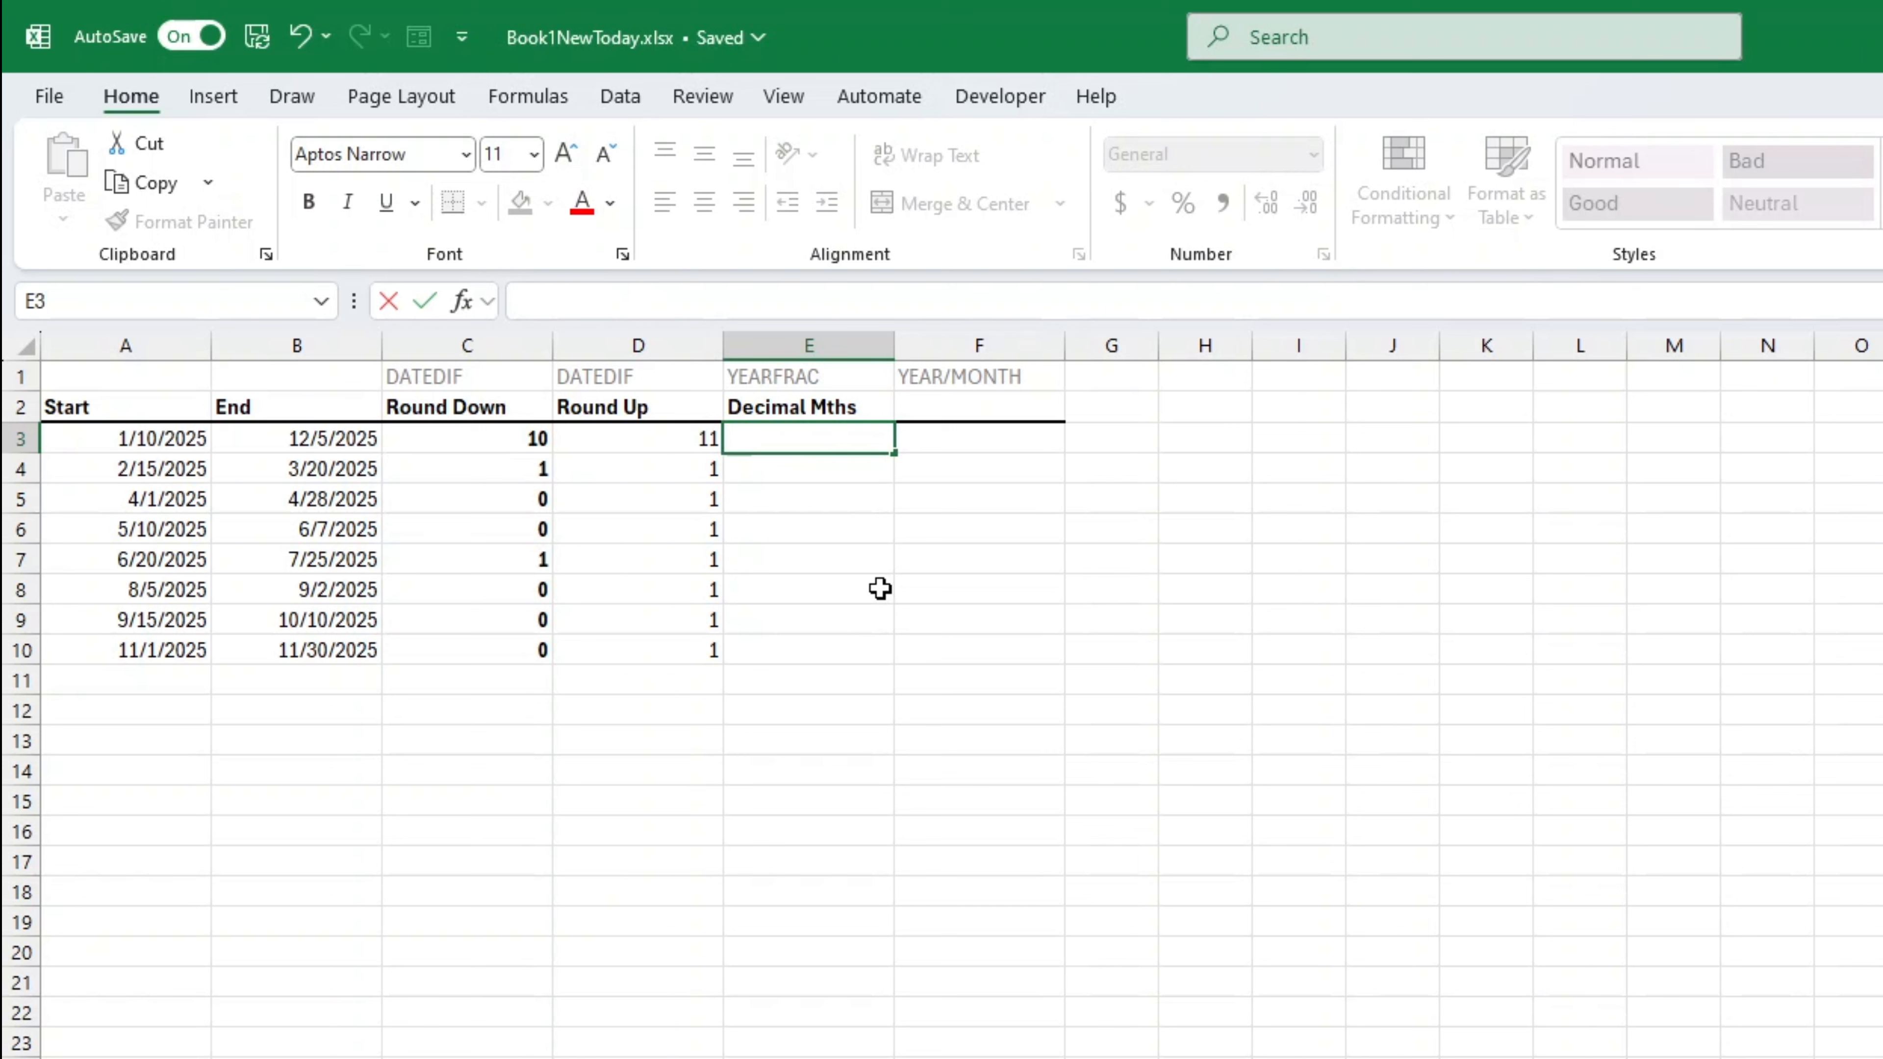
# Step: Enter =YEARFRAC(A3,B3) in E3 under Decimal Mths and copy the formula through E10
pyautogui.write('=YEA')
pyautogui.press('Down')
pyautogui.press('Tab')
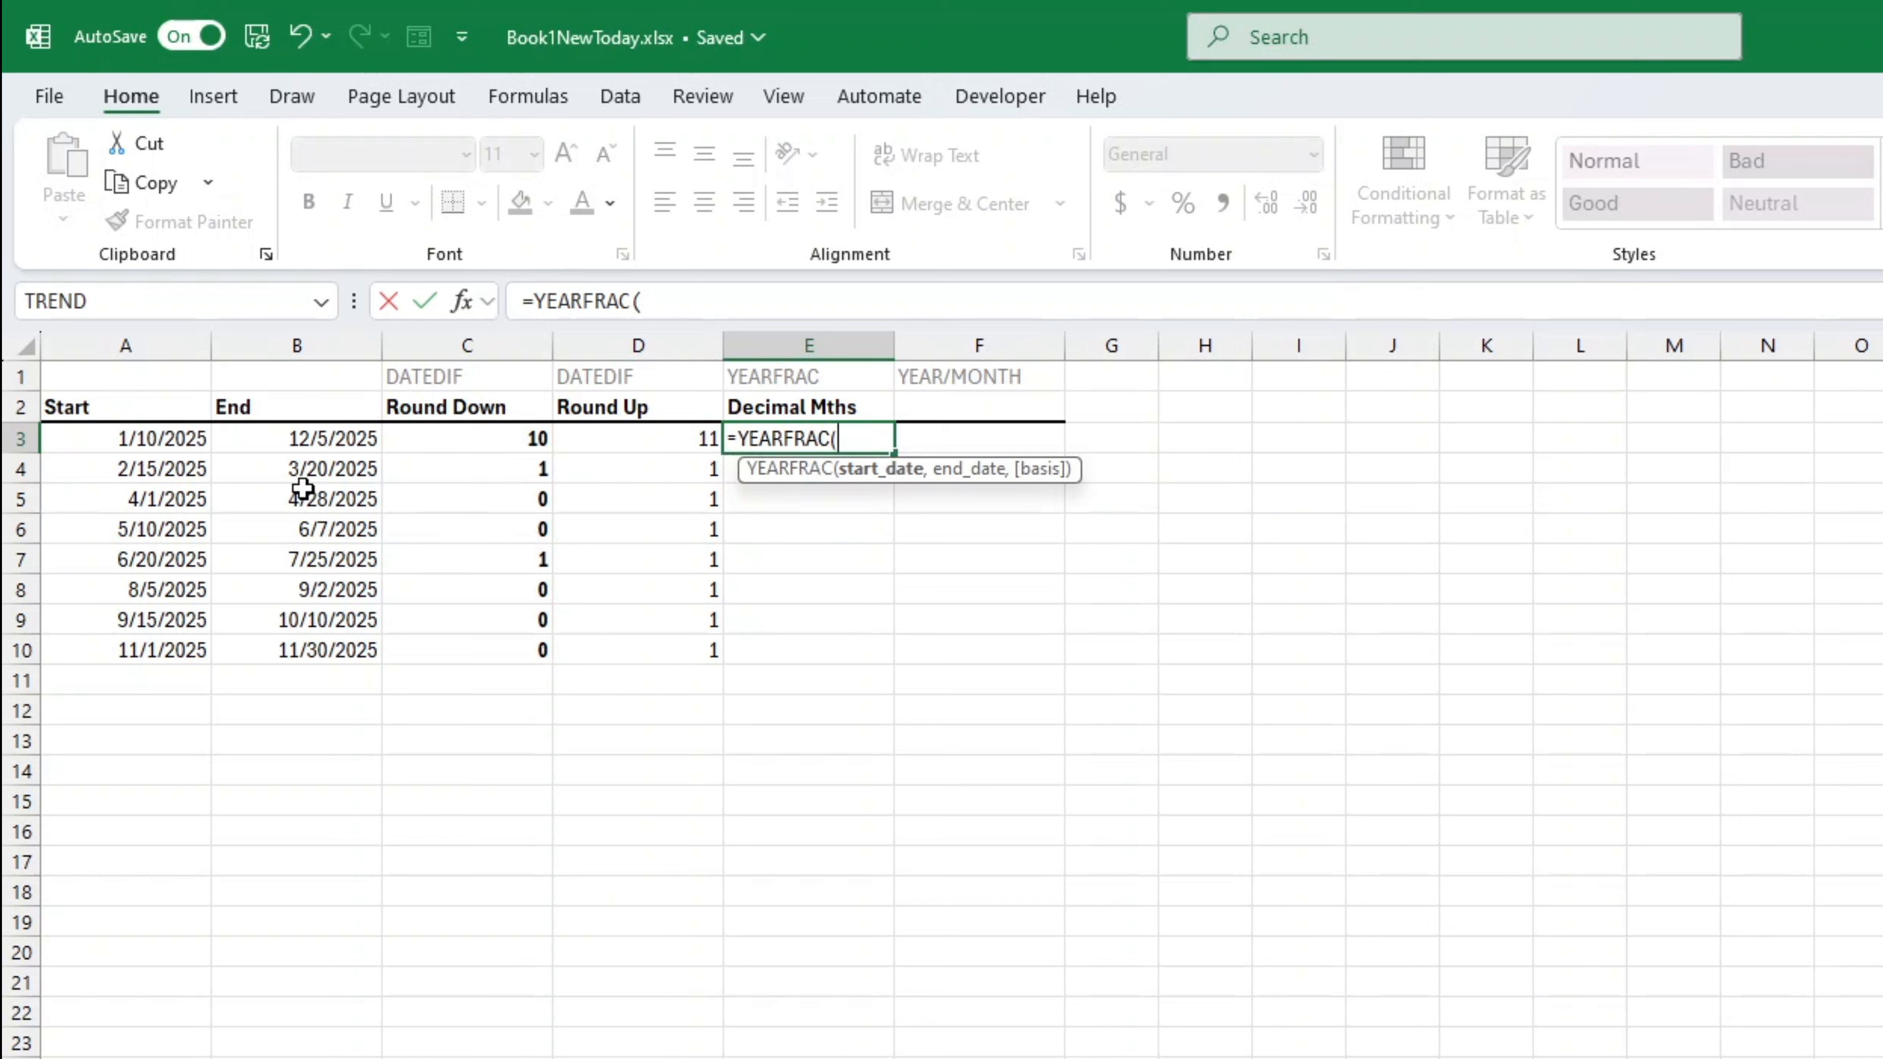
pyautogui.click(181, 437)
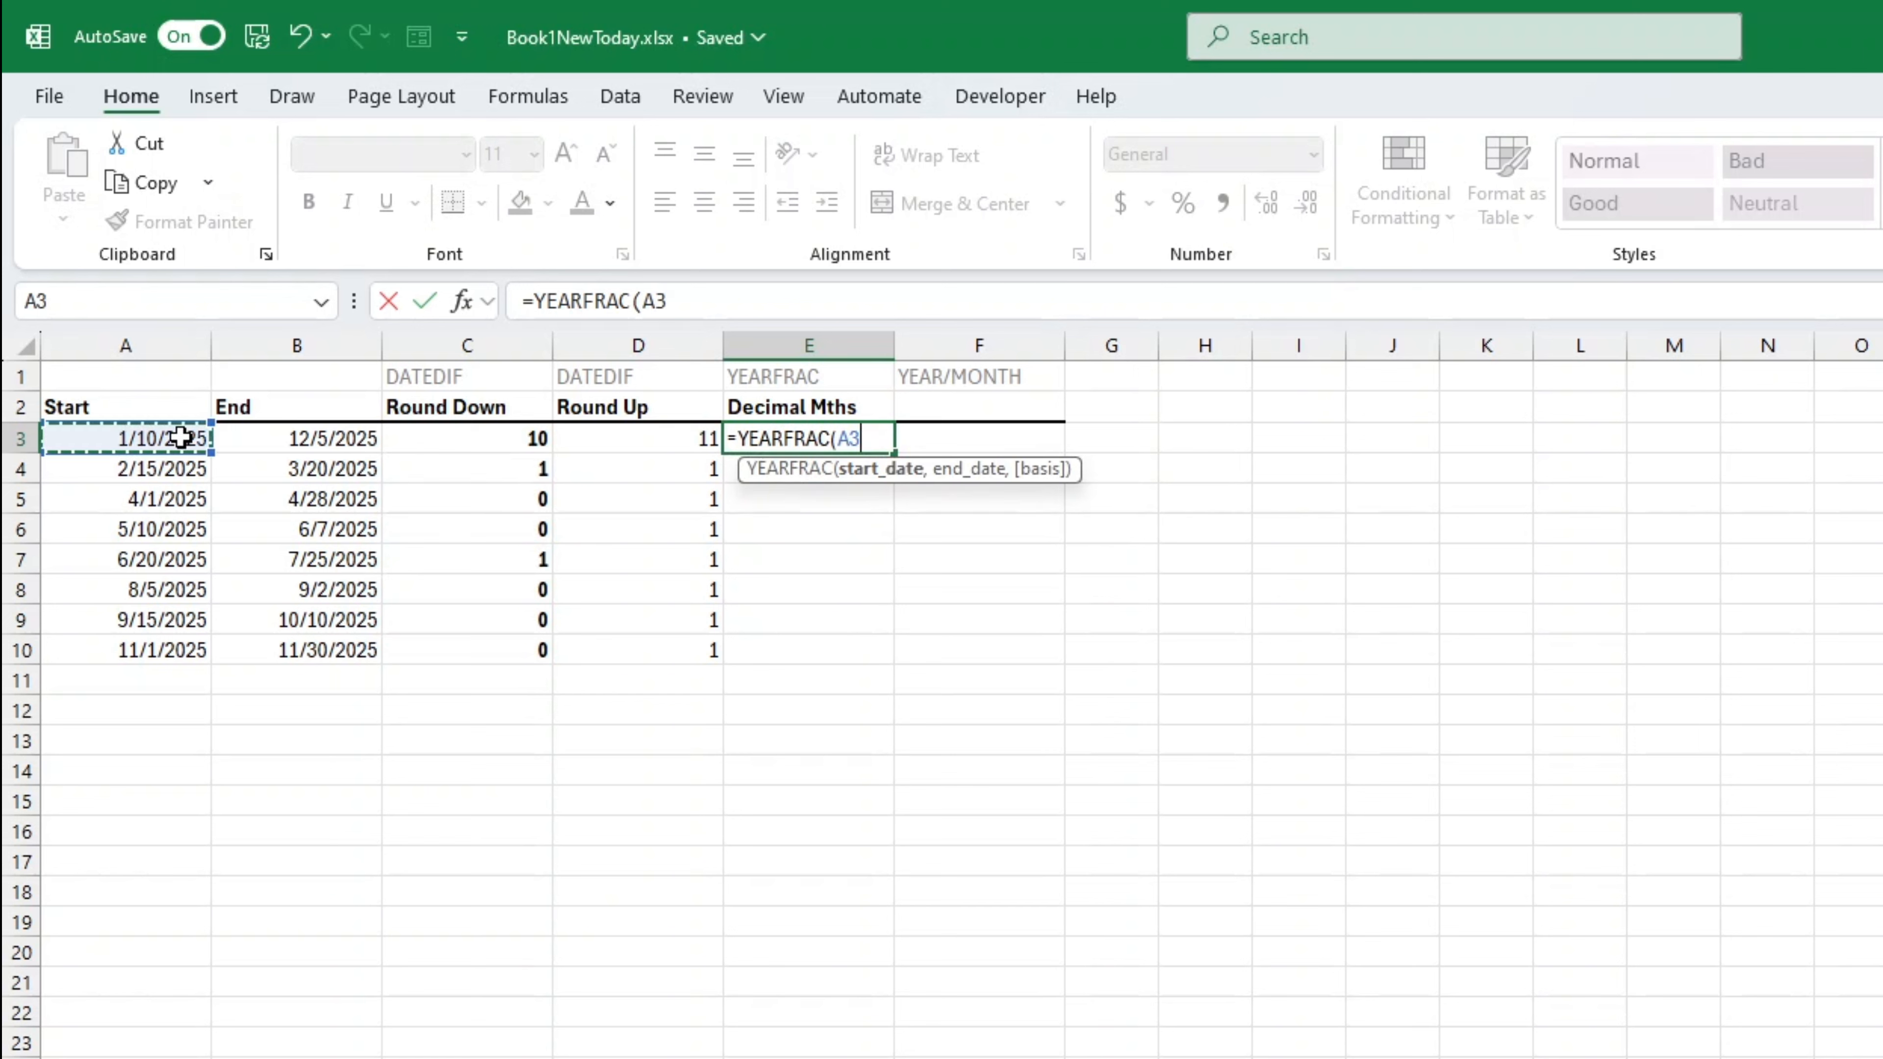
pyautogui.write(',')
pyautogui.click(272, 438)
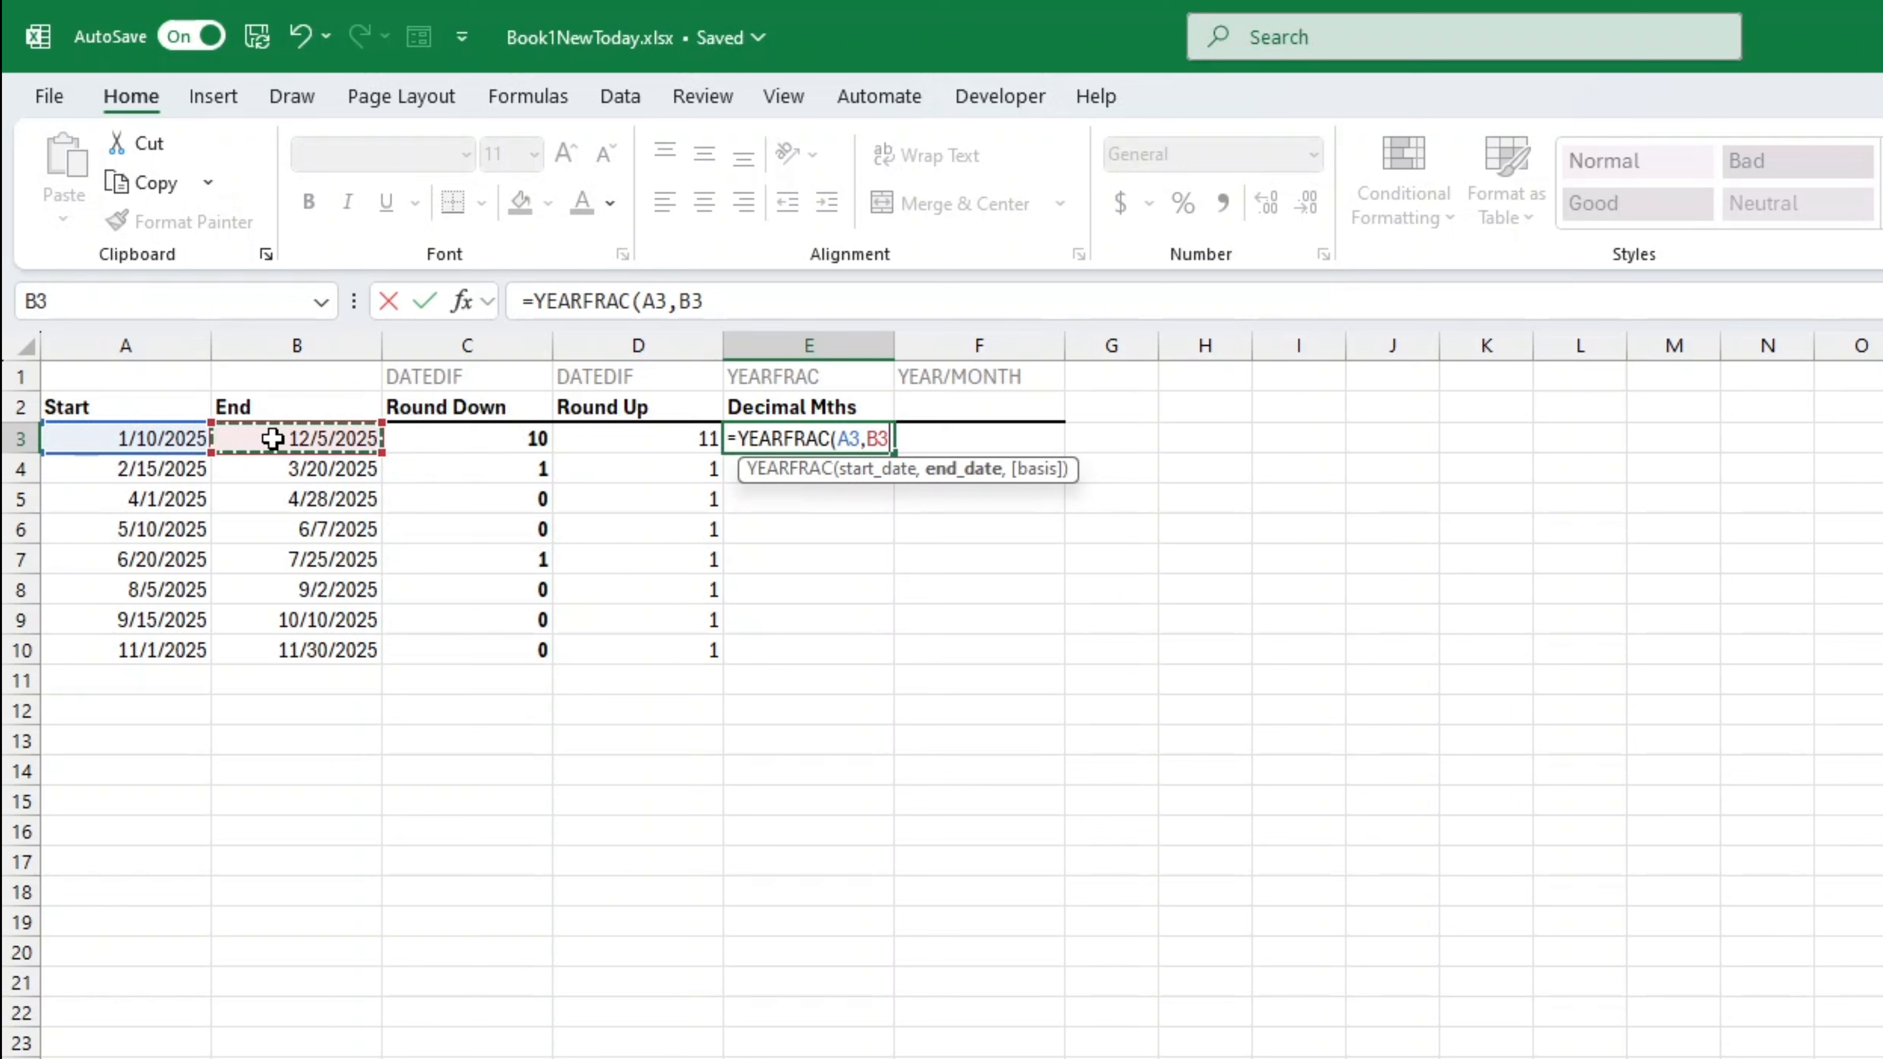
pyautogui.write(')')
pyautogui.press('Return')
pyautogui.click(843, 439)
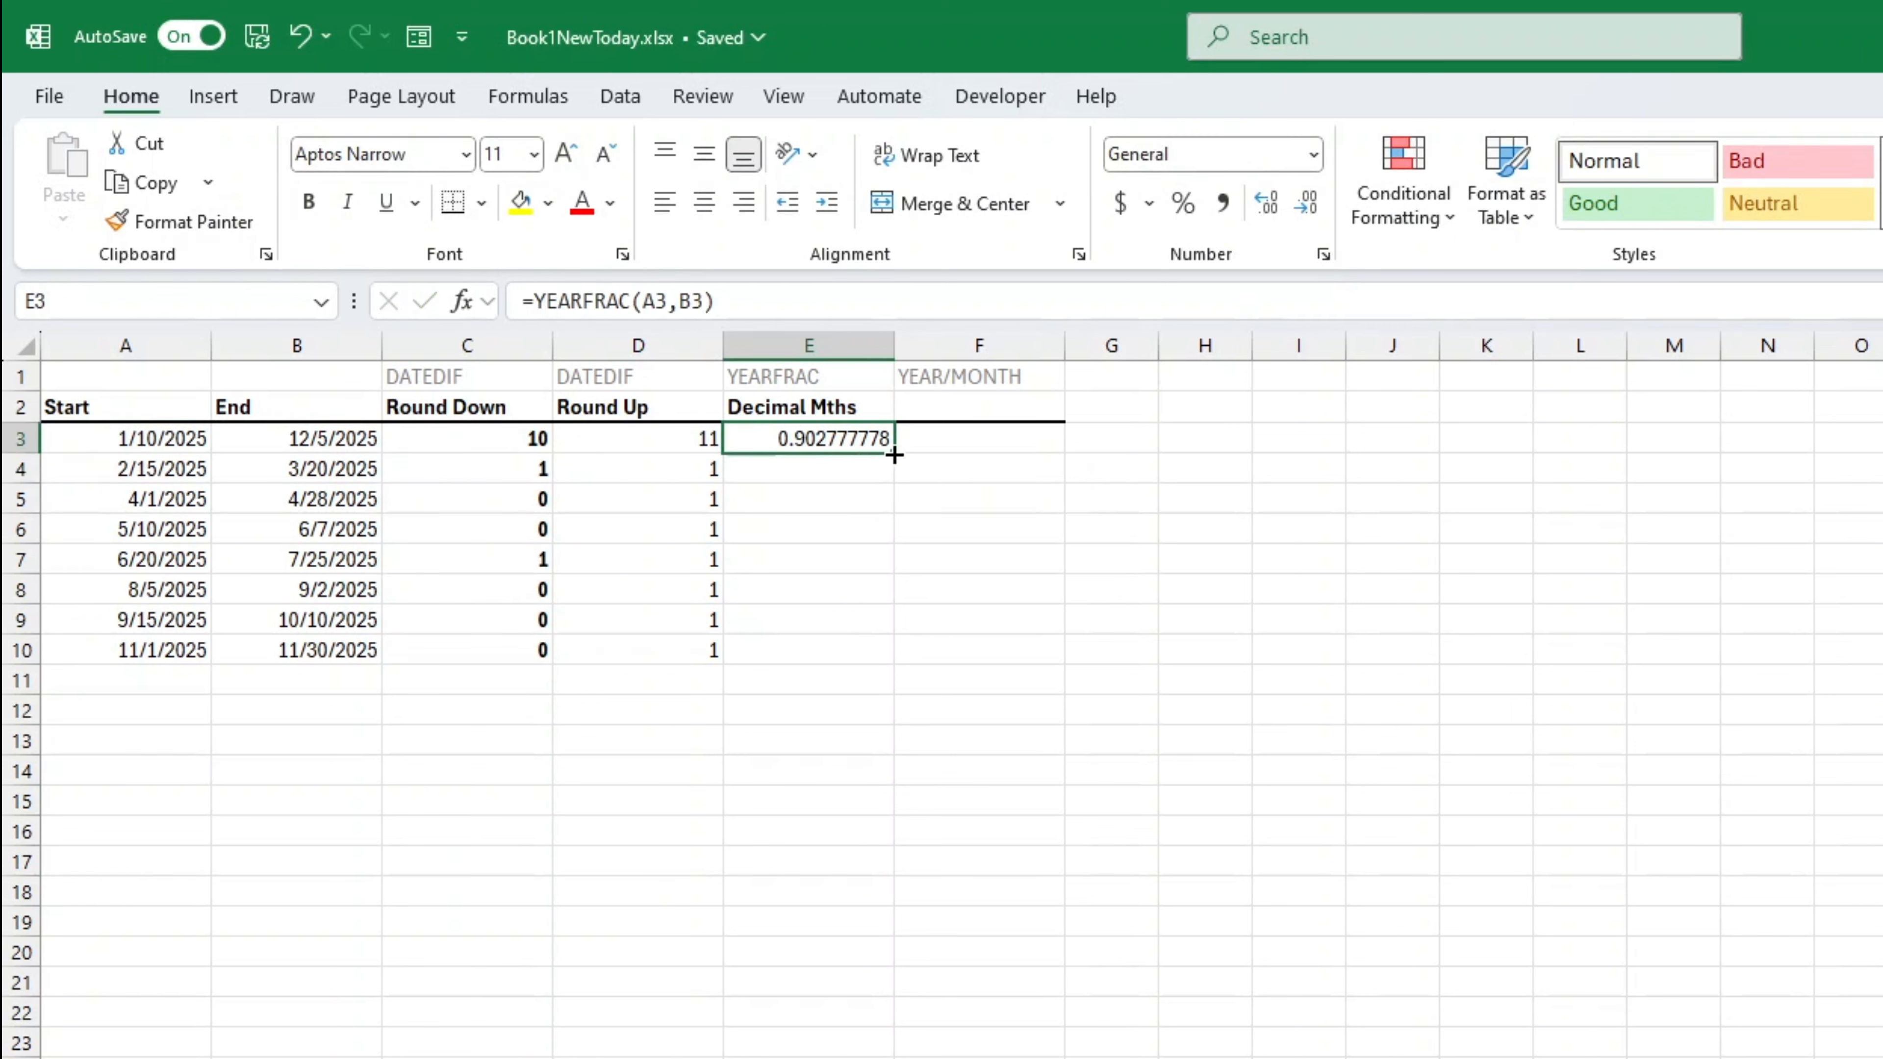
pyautogui.doubleClick(894, 453)
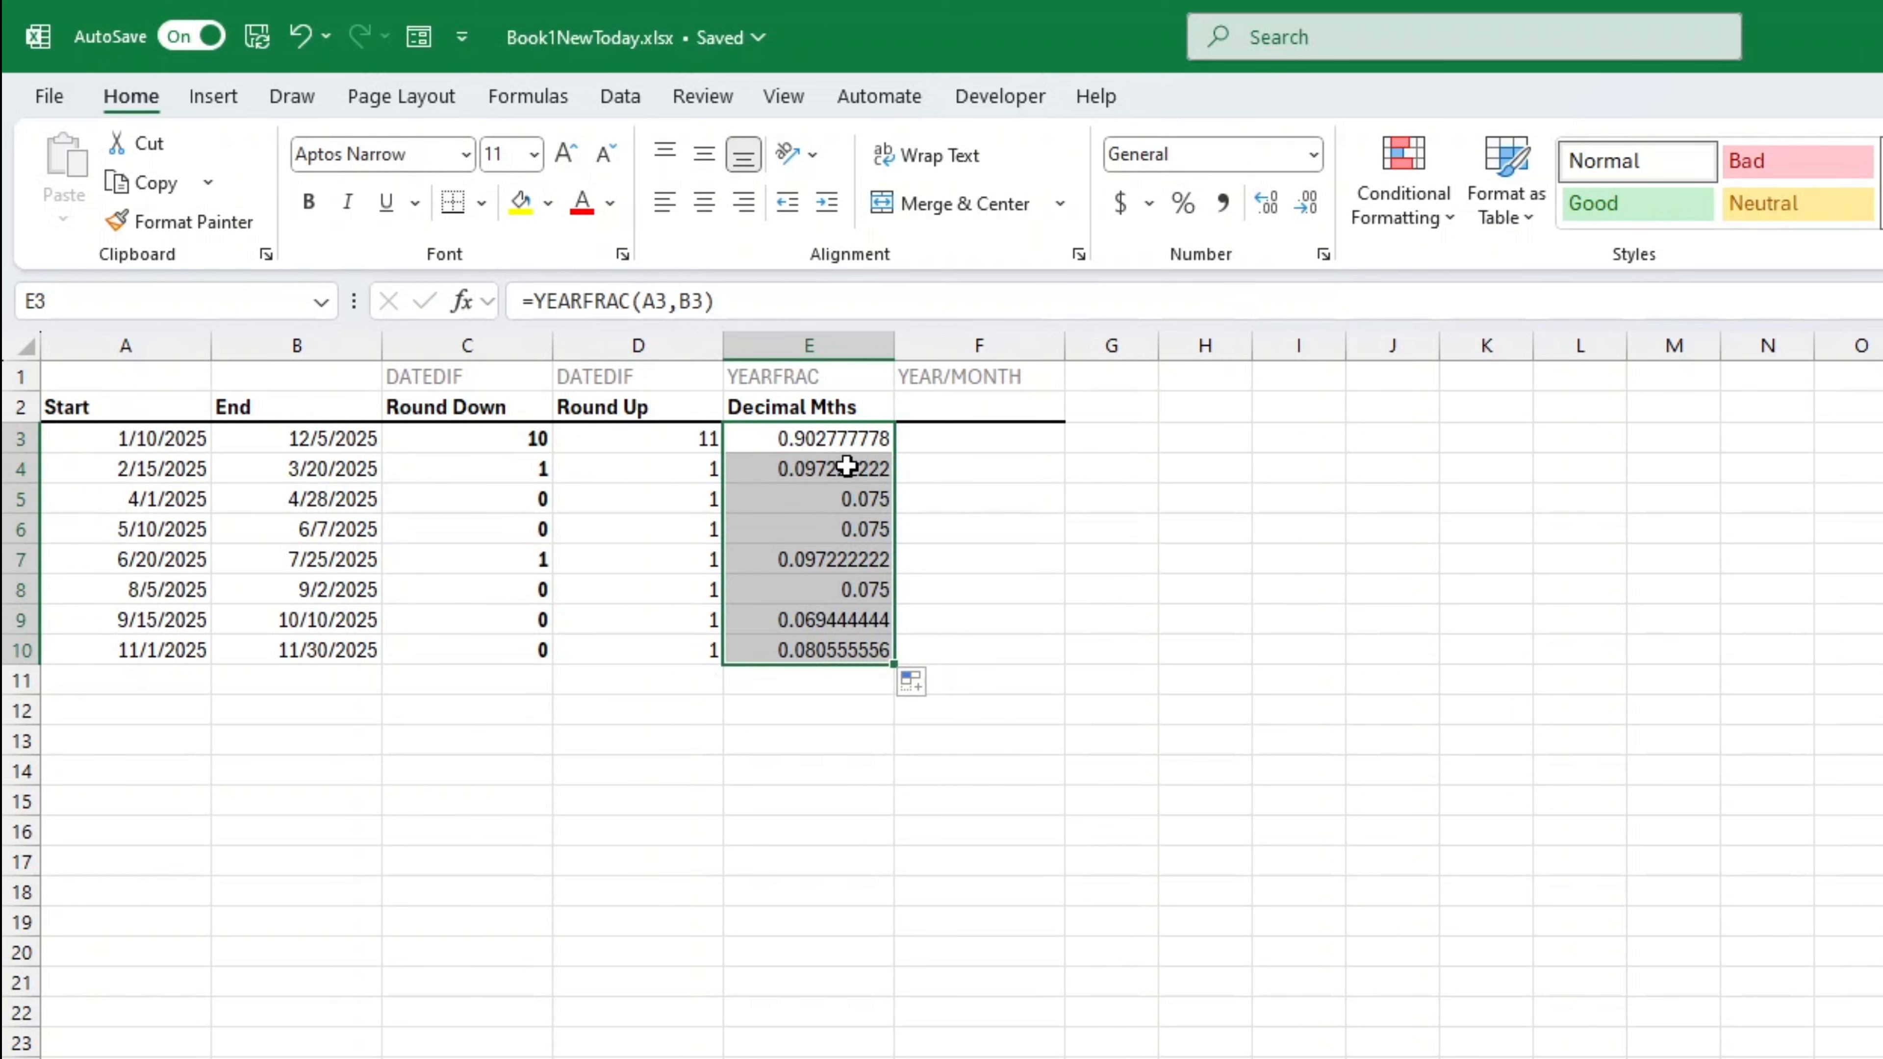
# Step: Multiply the YEARFRAC formula in E3 by 12 so it reads =YEARFRAC(A3,B3)*12
pyautogui.doubleClick(860, 438)
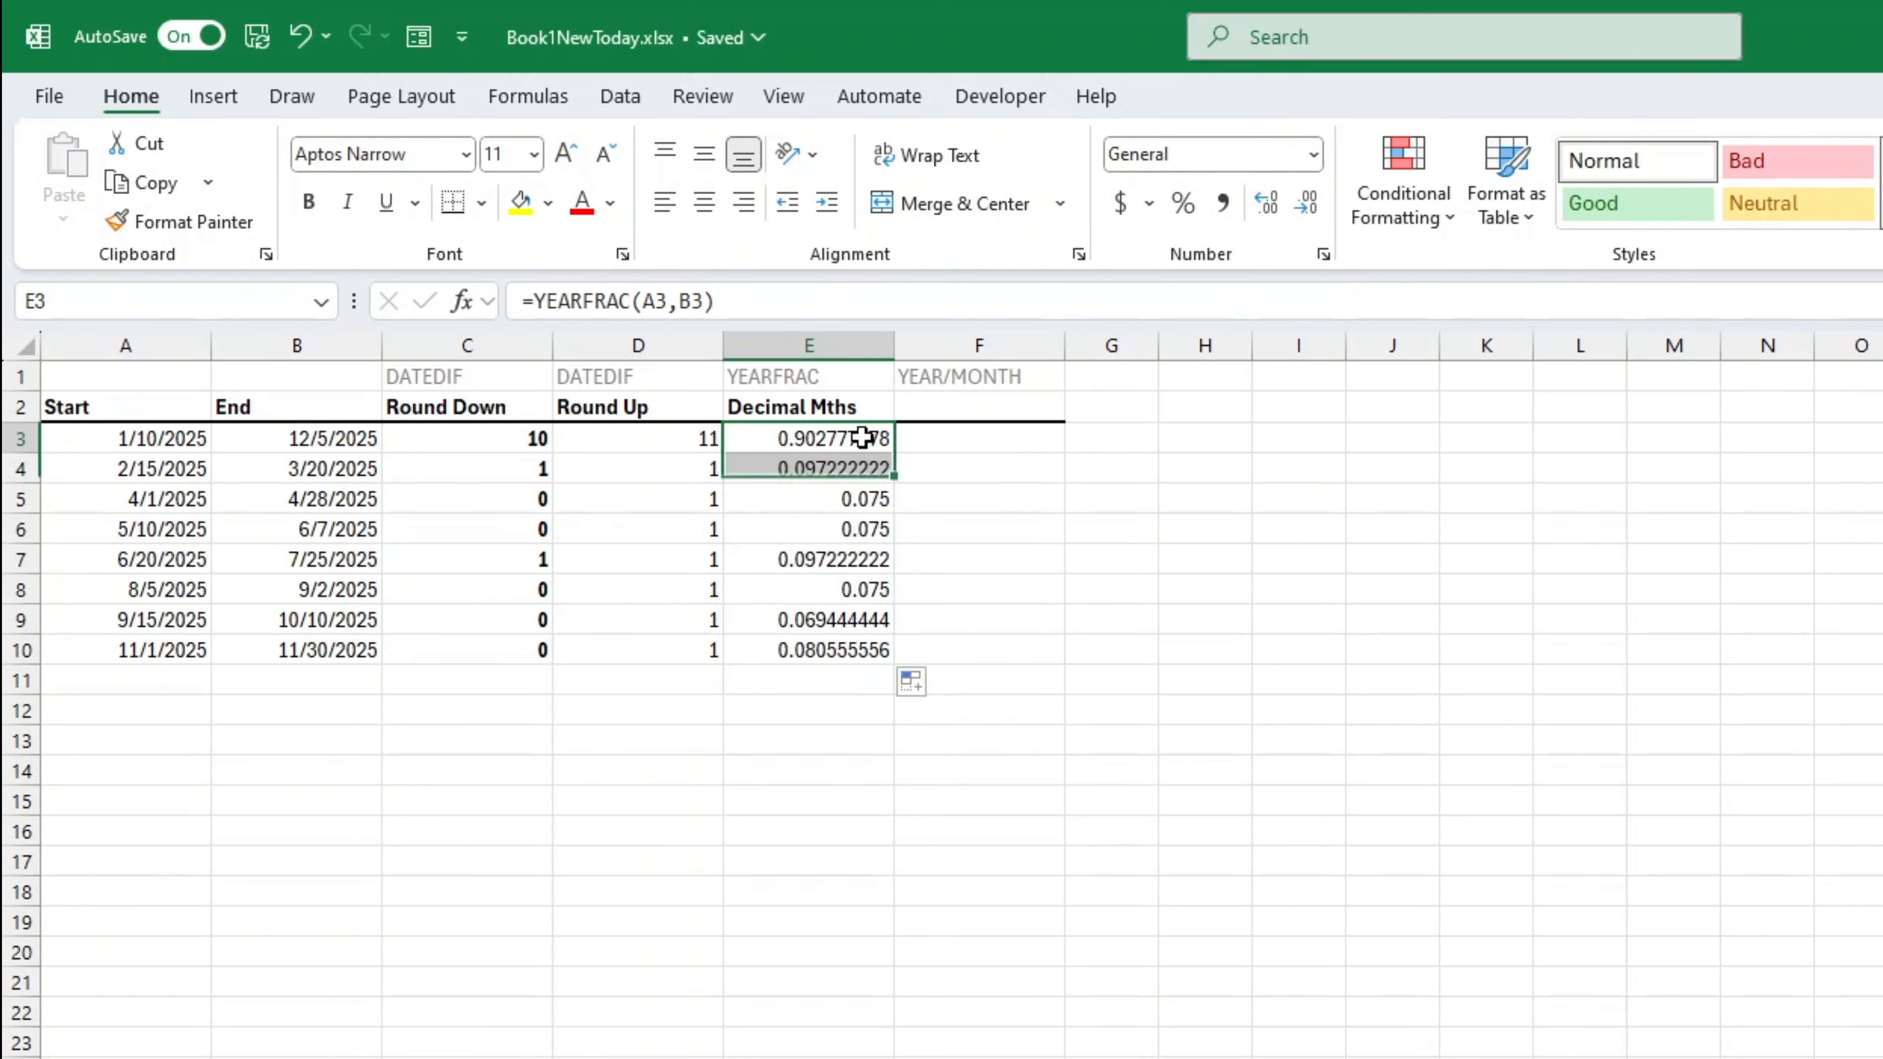
pyautogui.click(792, 303)
pyautogui.write('*')
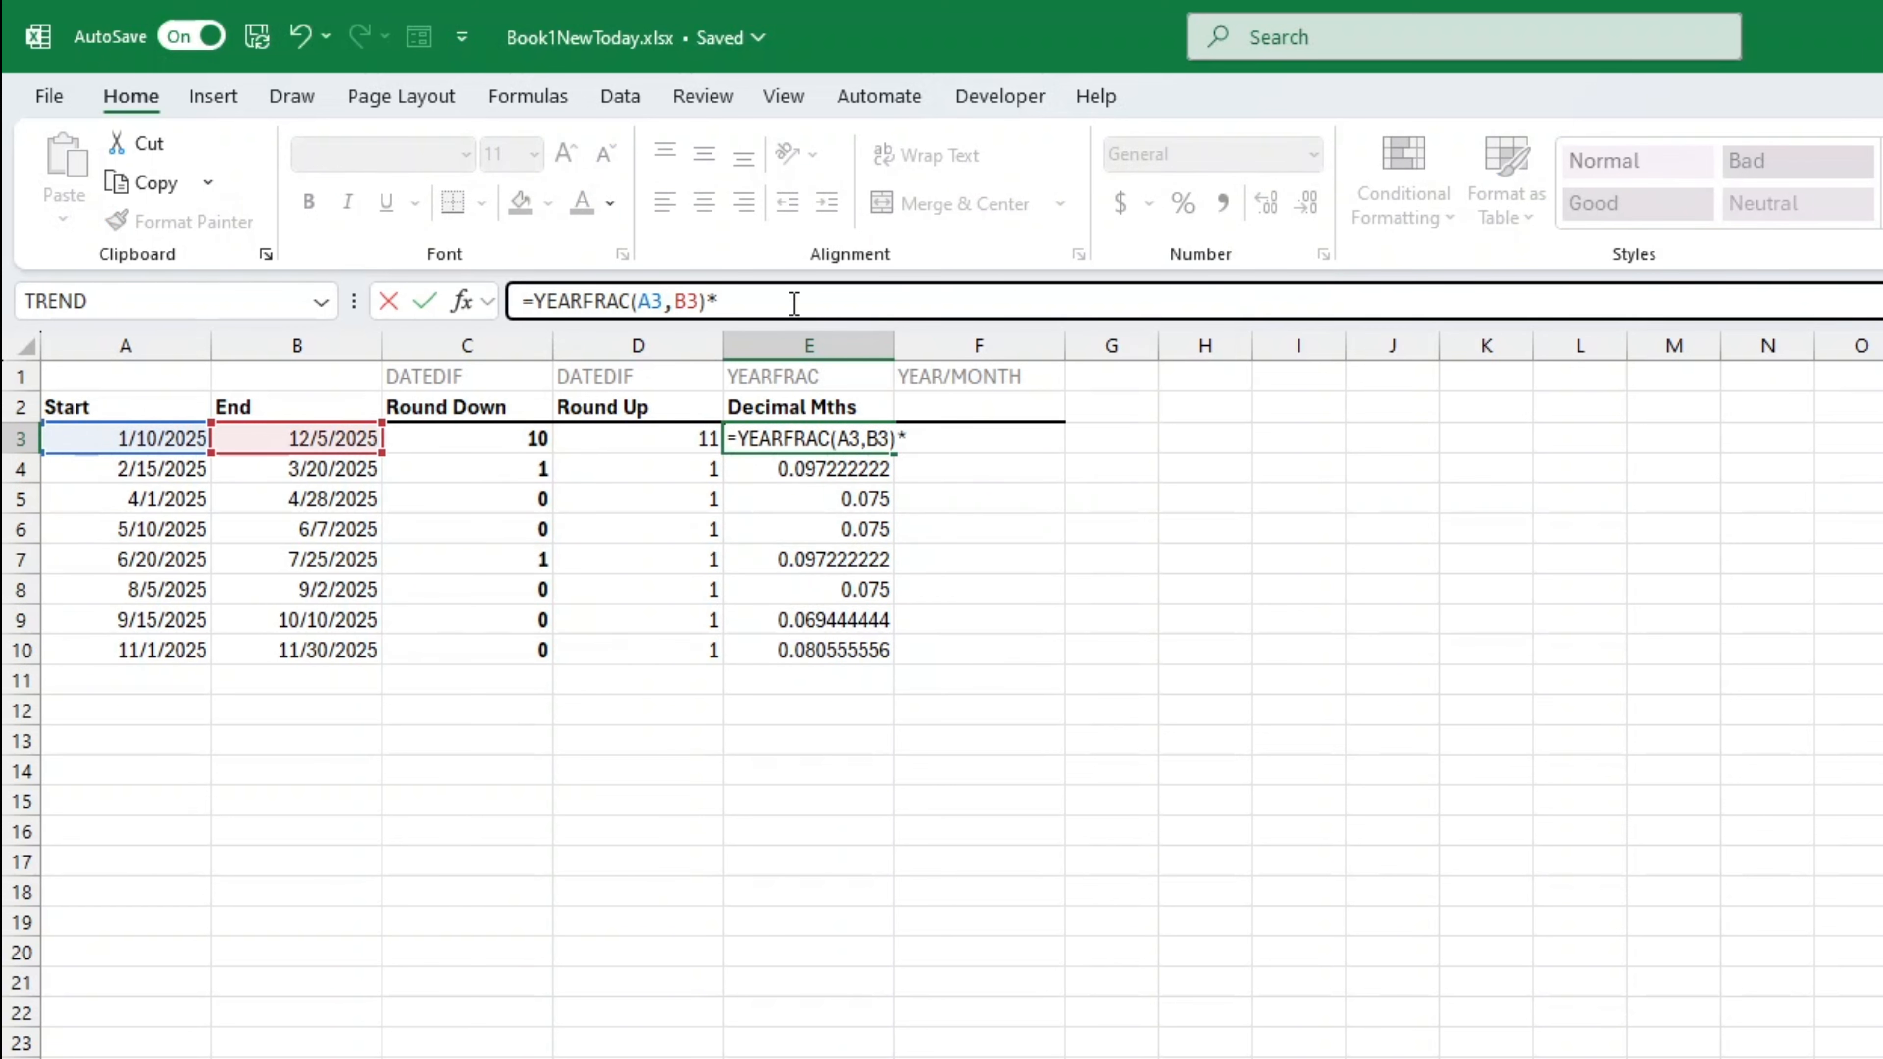
pyautogui.write('12')
pyautogui.press('Return')
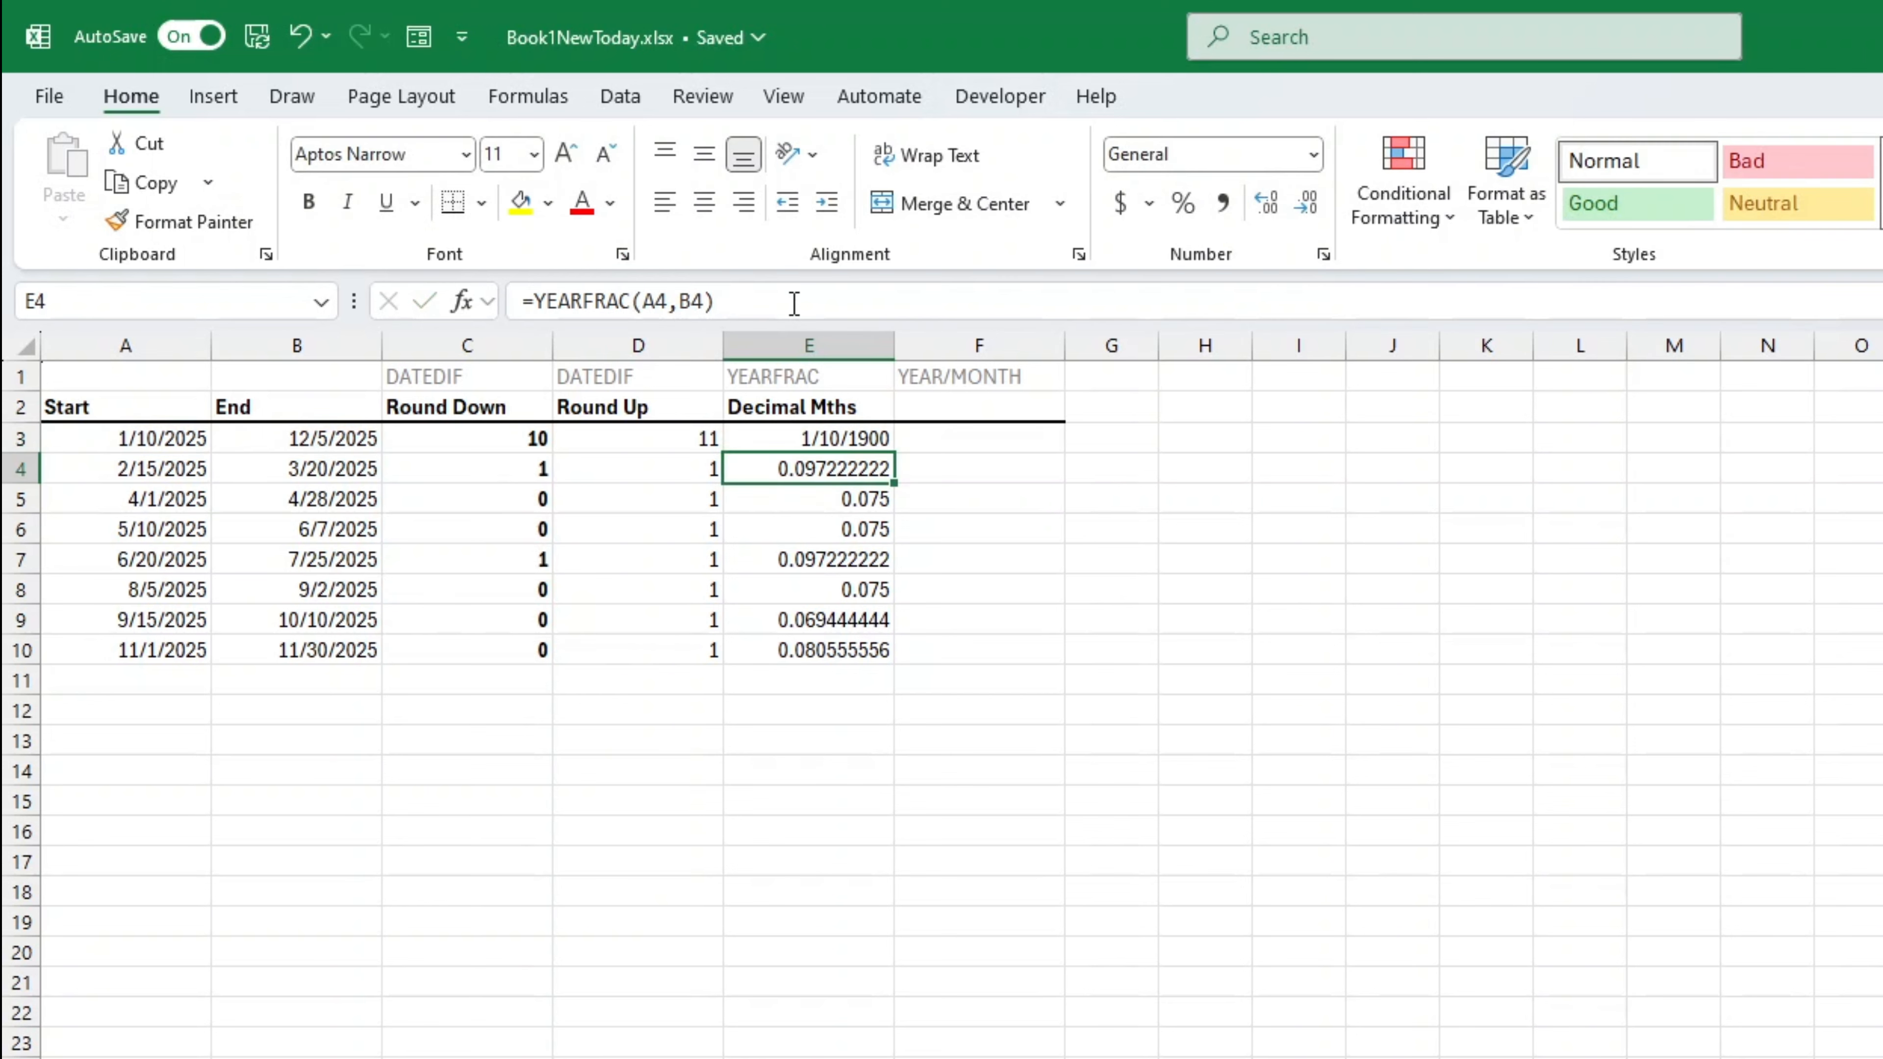
# Step: Apply the Number format to E3 and copy its formula and format through E10
pyautogui.click(866, 438)
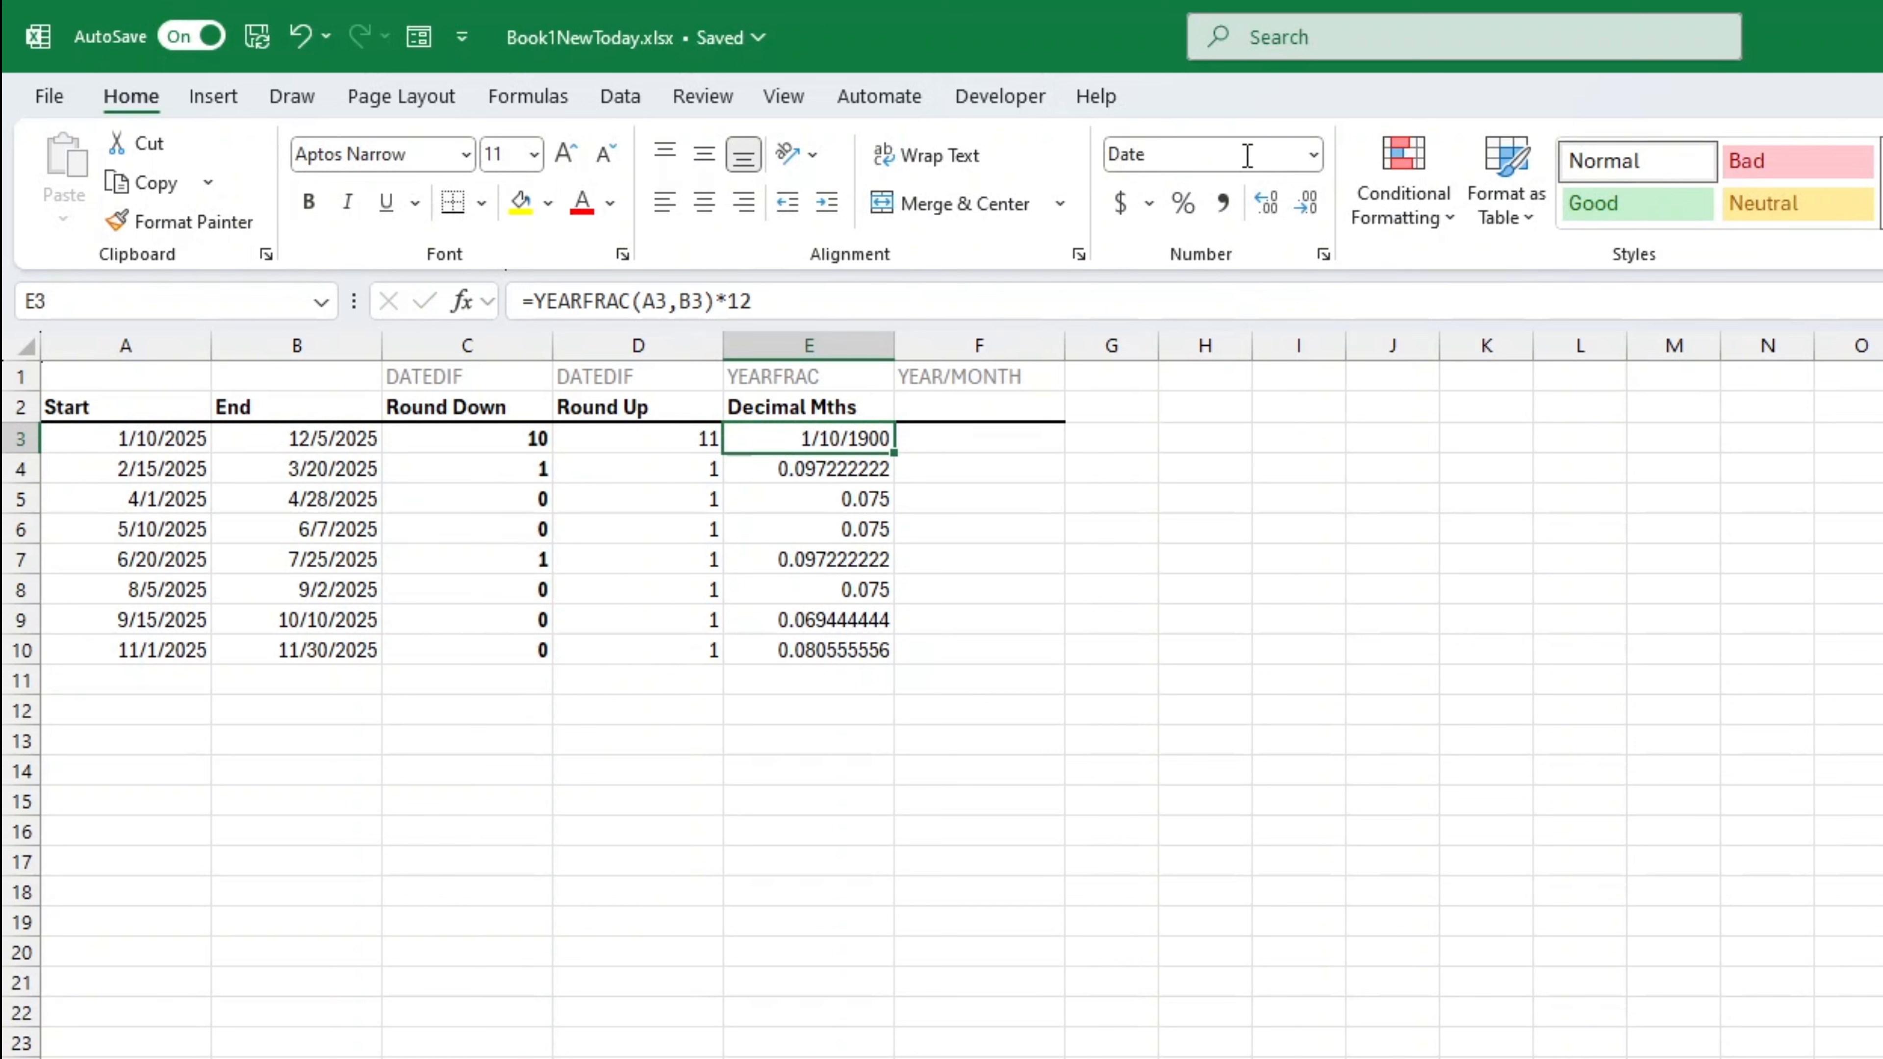
pyautogui.click(1310, 154)
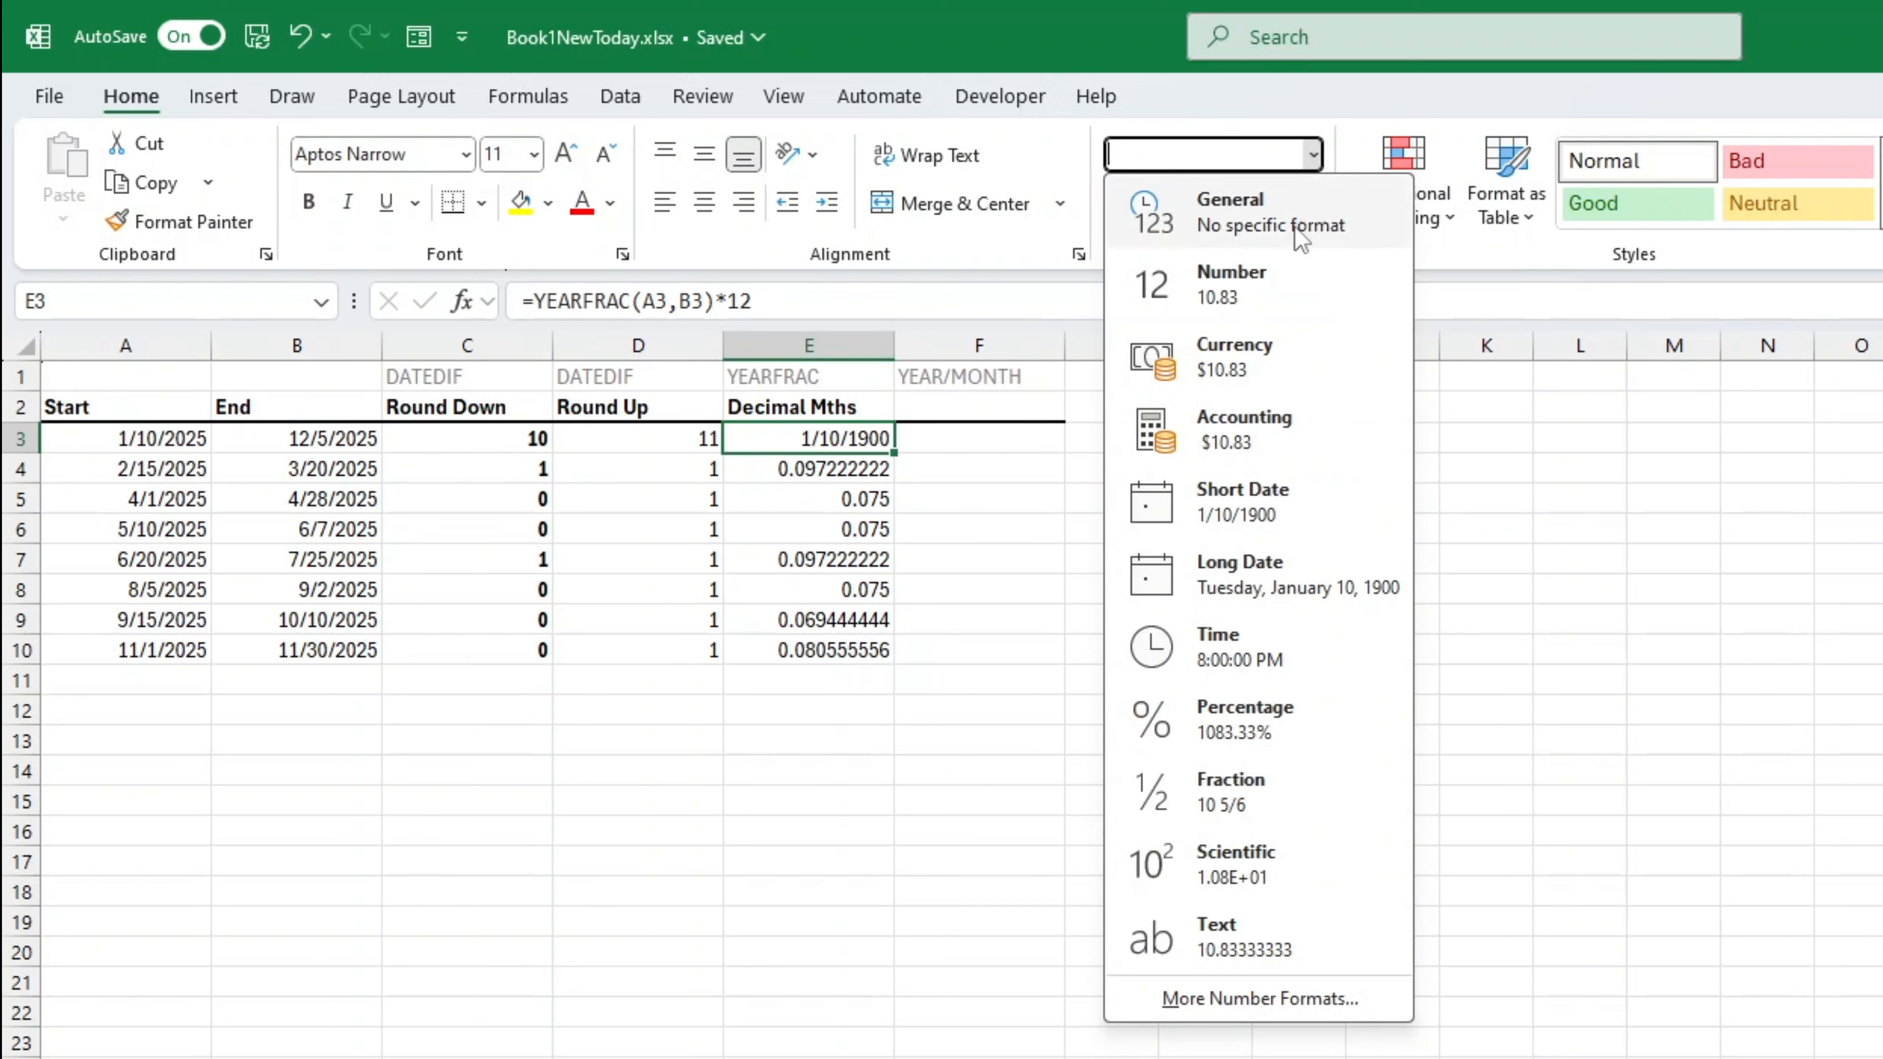
pyautogui.click(1231, 289)
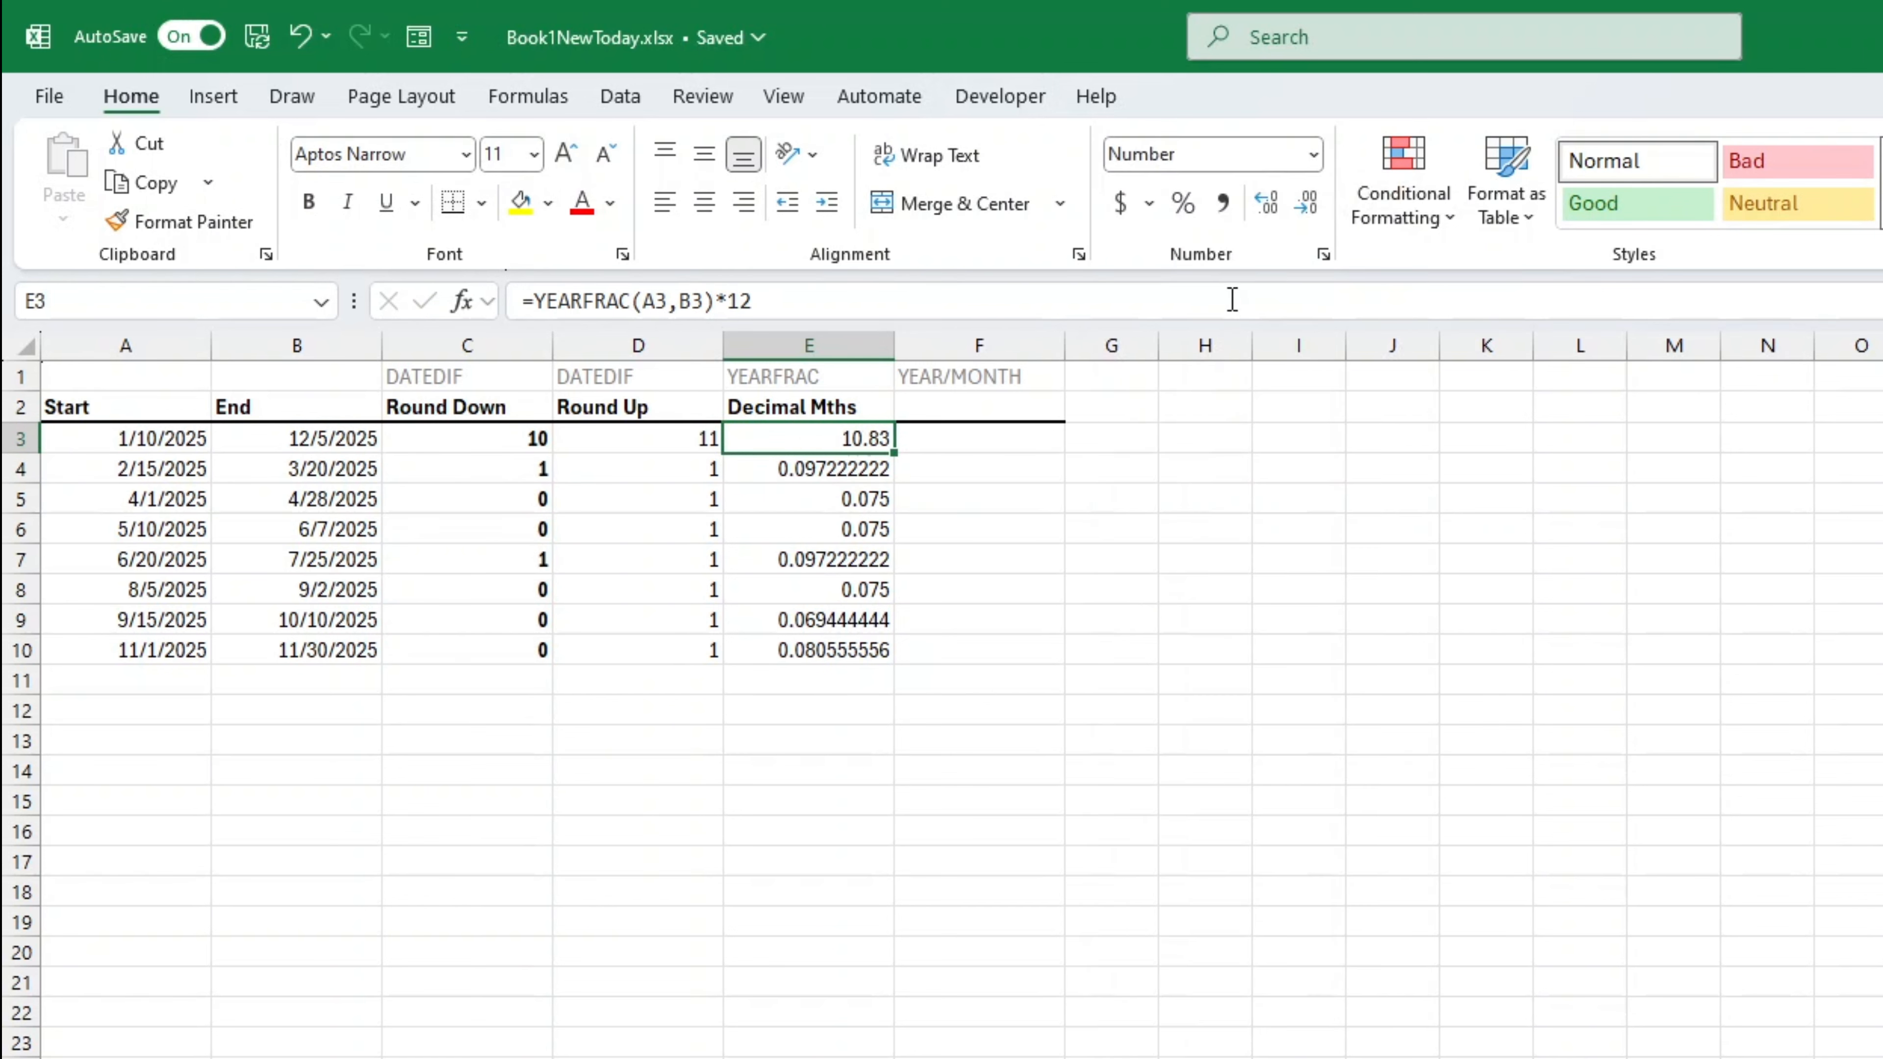
pyautogui.doubleClick(895, 454)
pyautogui.click(952, 877)
# Step: Start a formula in F3 under the YEAR/MONTH heading
pyautogui.click(982, 441)
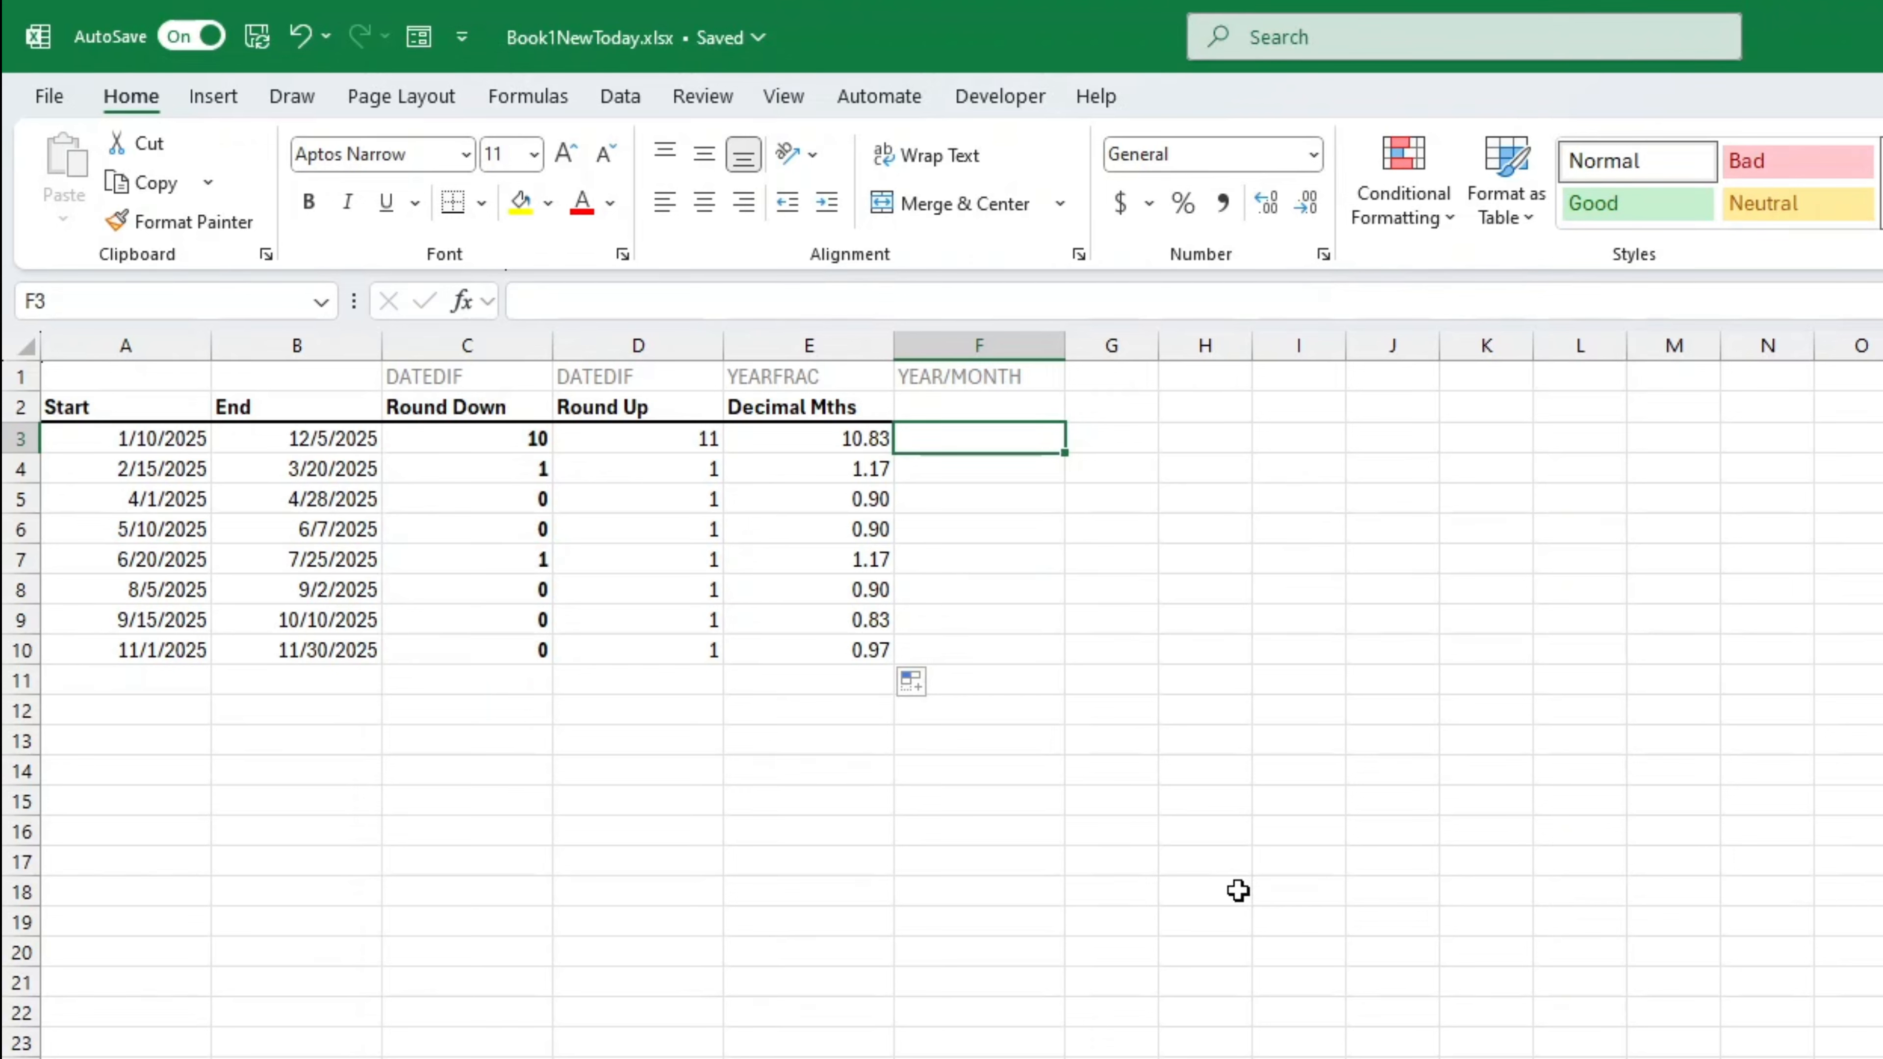
pyautogui.write('=')
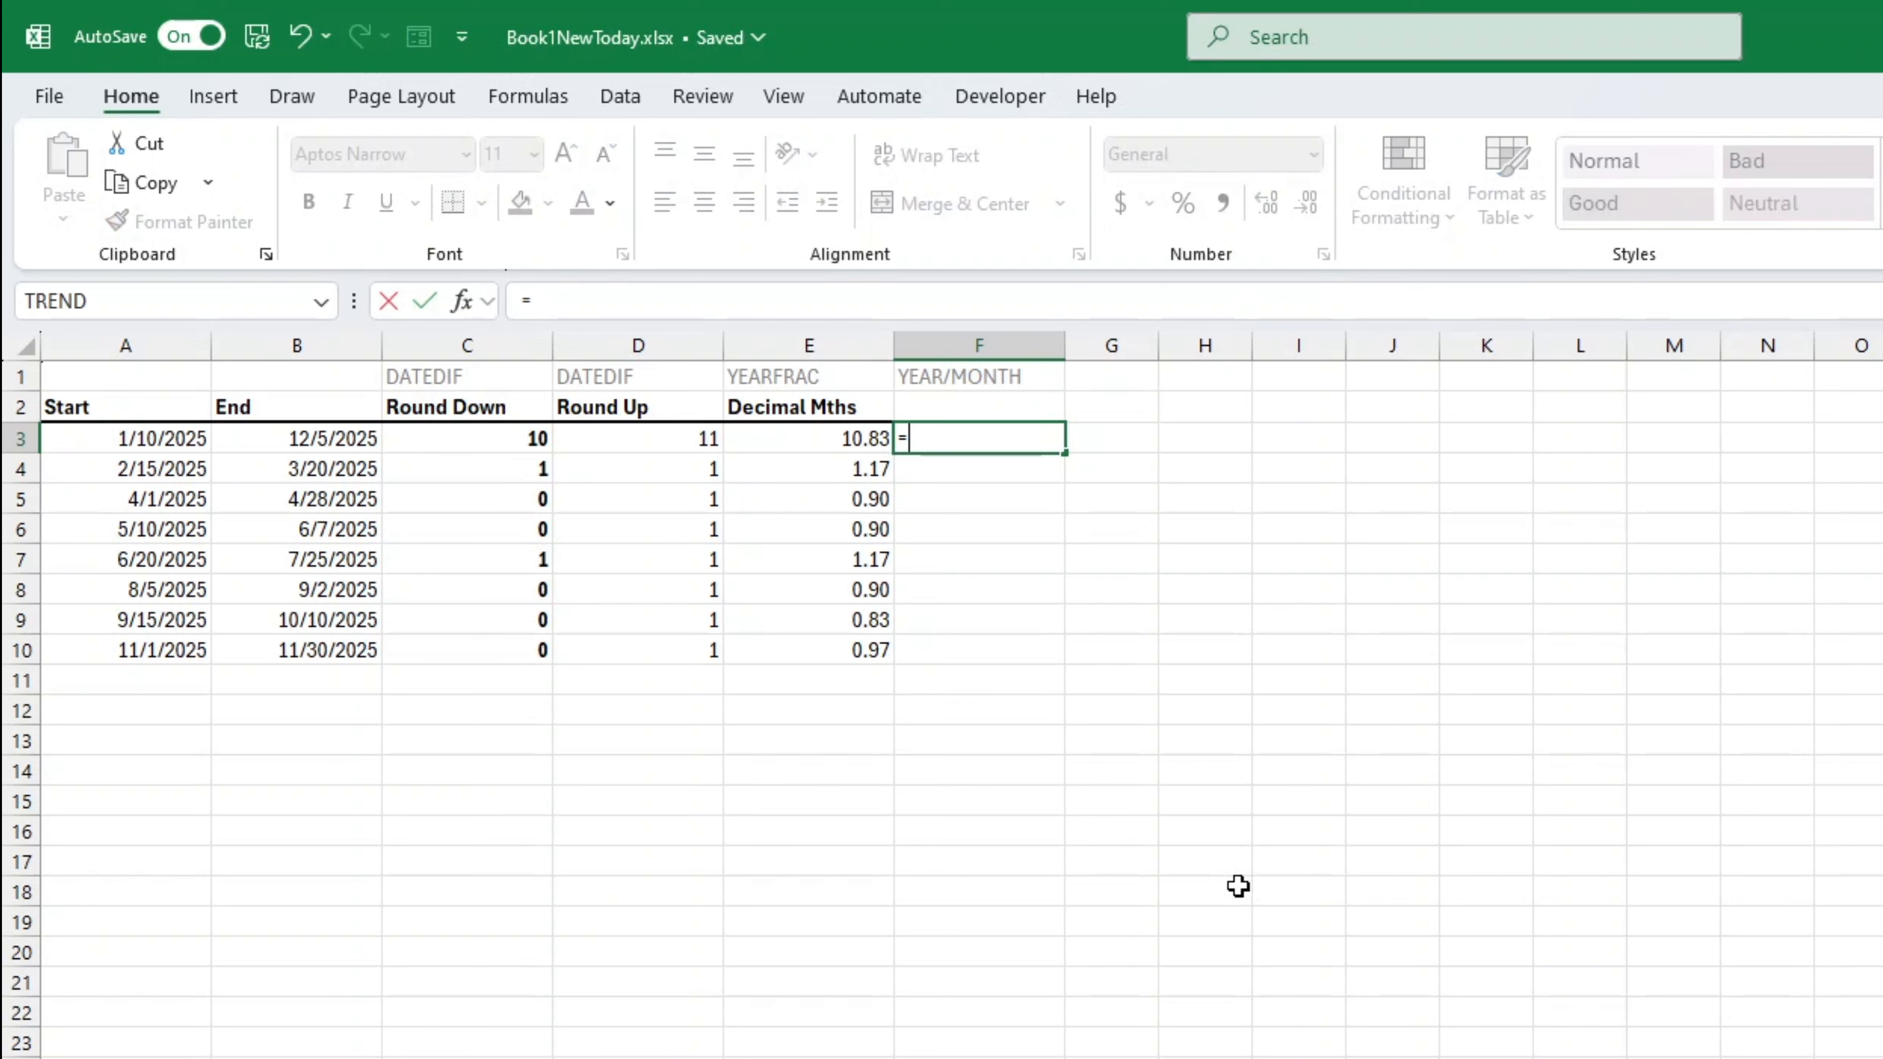
pyautogui.write('year')
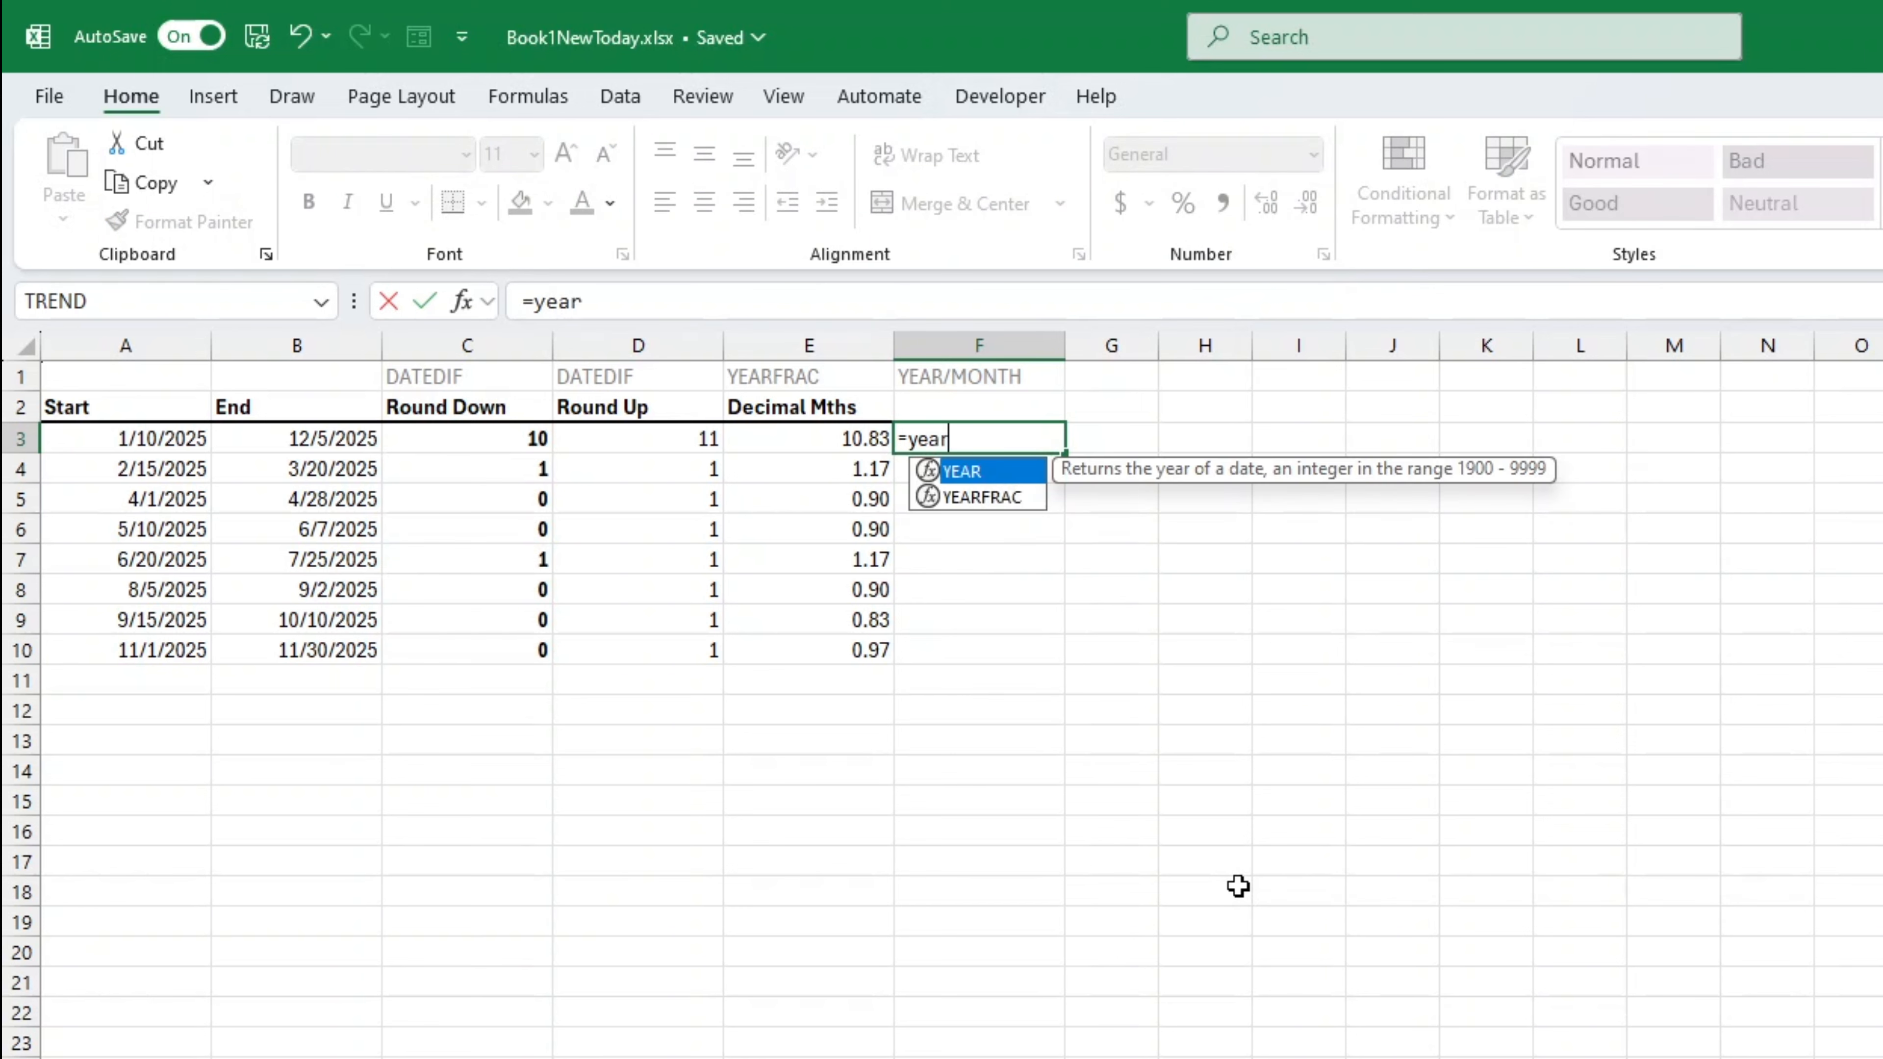
pyautogui.write('(')
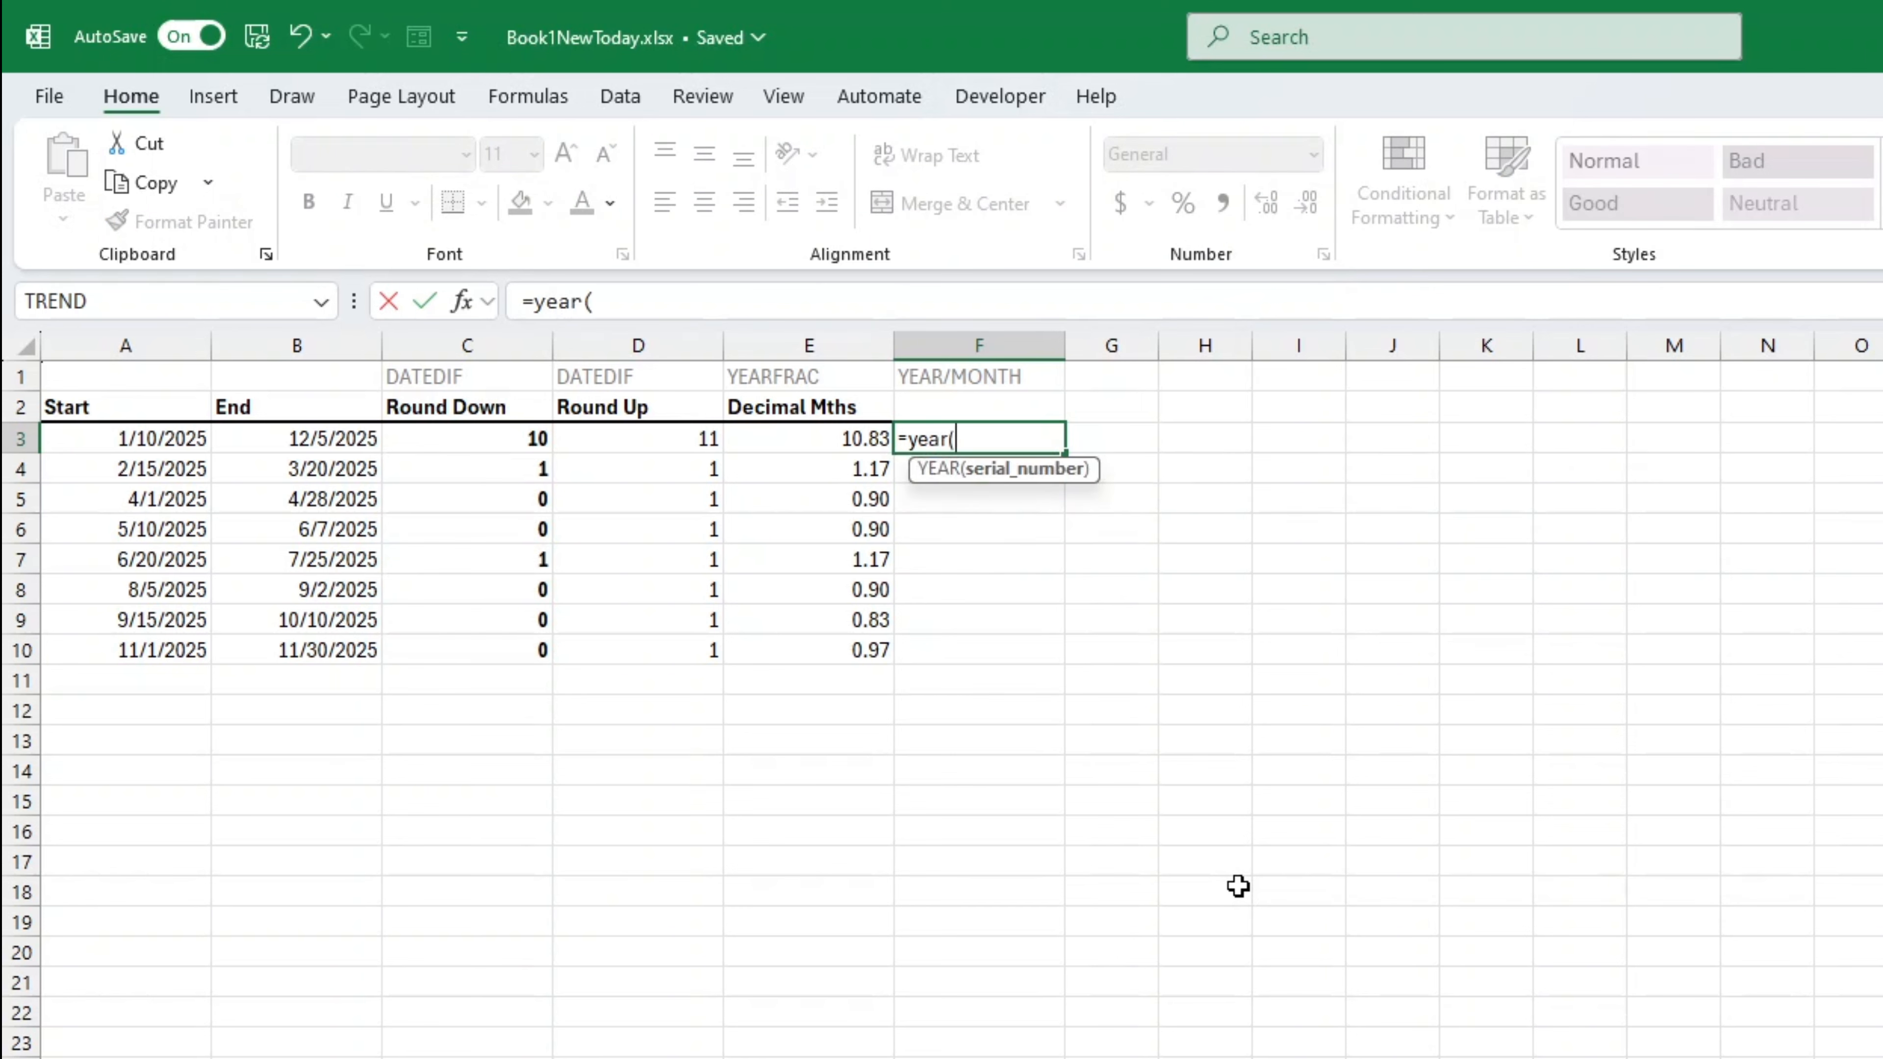
pyautogui.press('BackSpace')
pyautogui.press('BackSpace')
pyautogui.press('BackSpace')
pyautogui.press('BackSpace')
pyautogui.press('BackSpace')
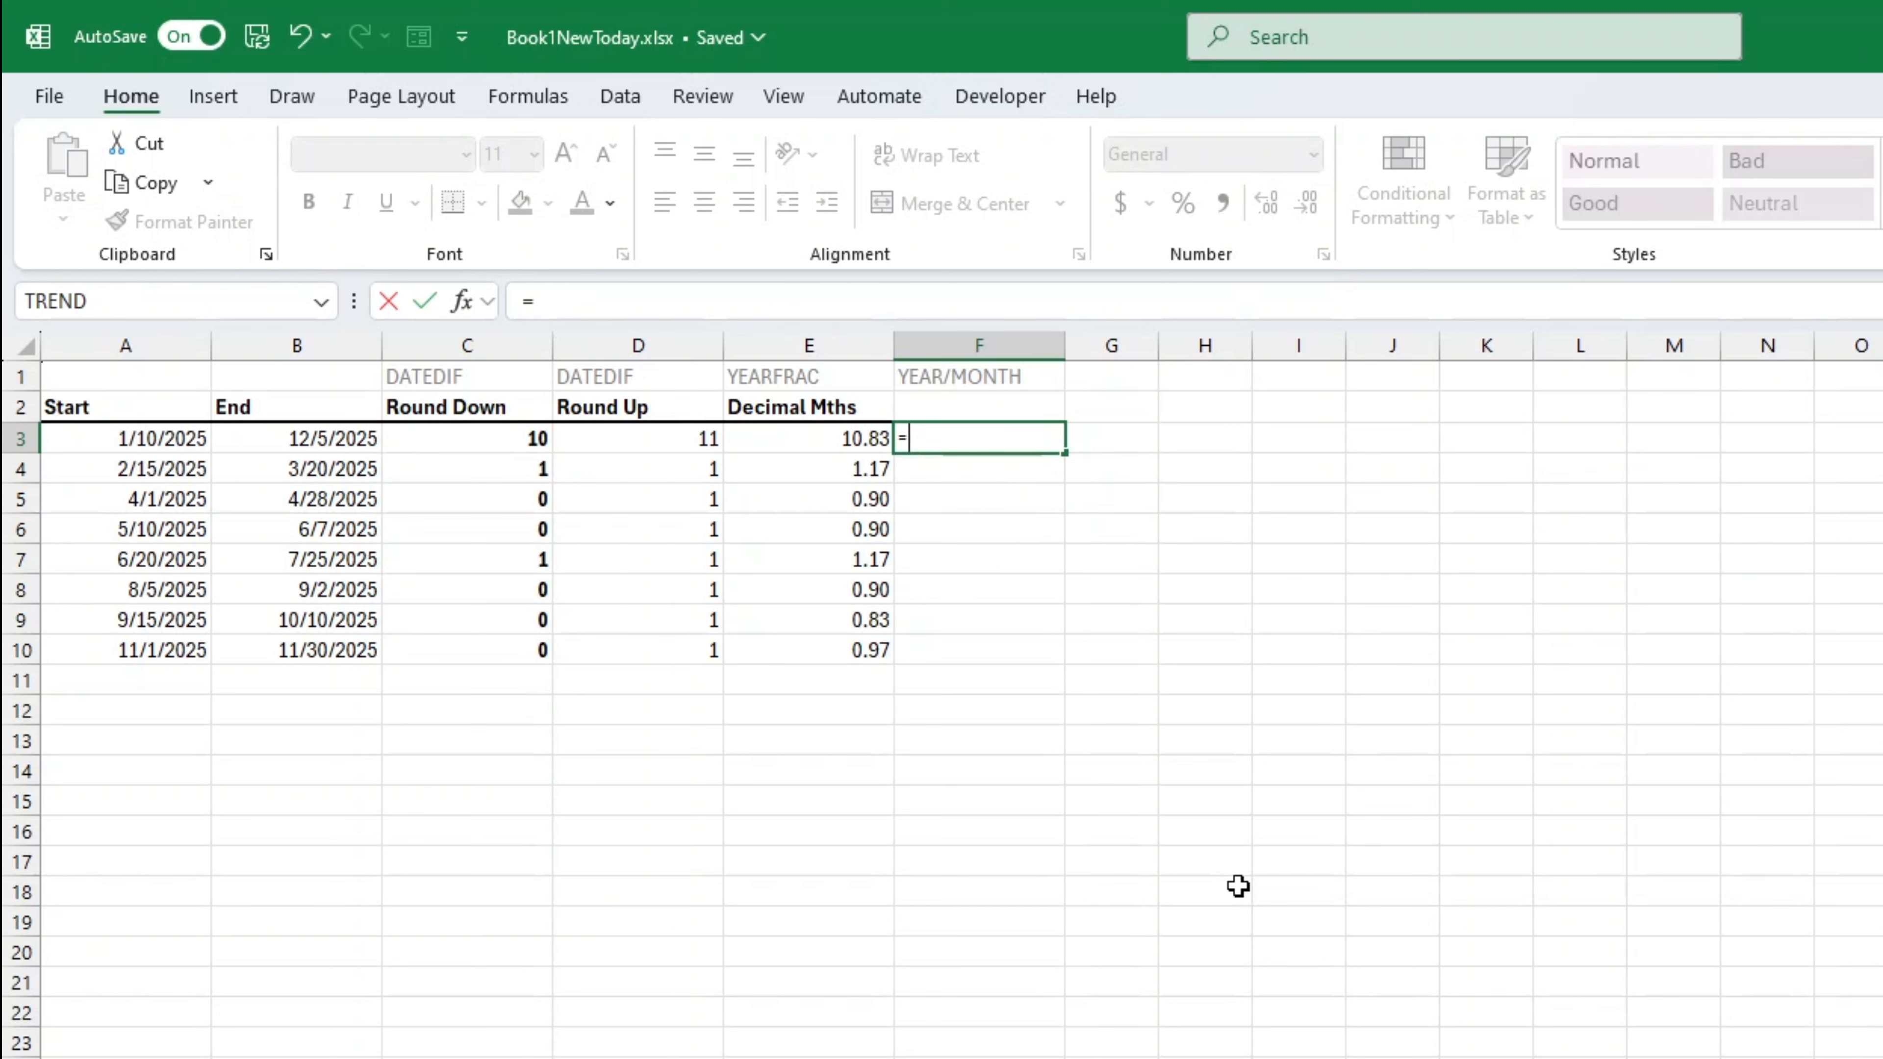
# Step: Complete the F3 formula as =YEAR(B3) to extract the year of the end date
pyautogui.write('YEAR(')
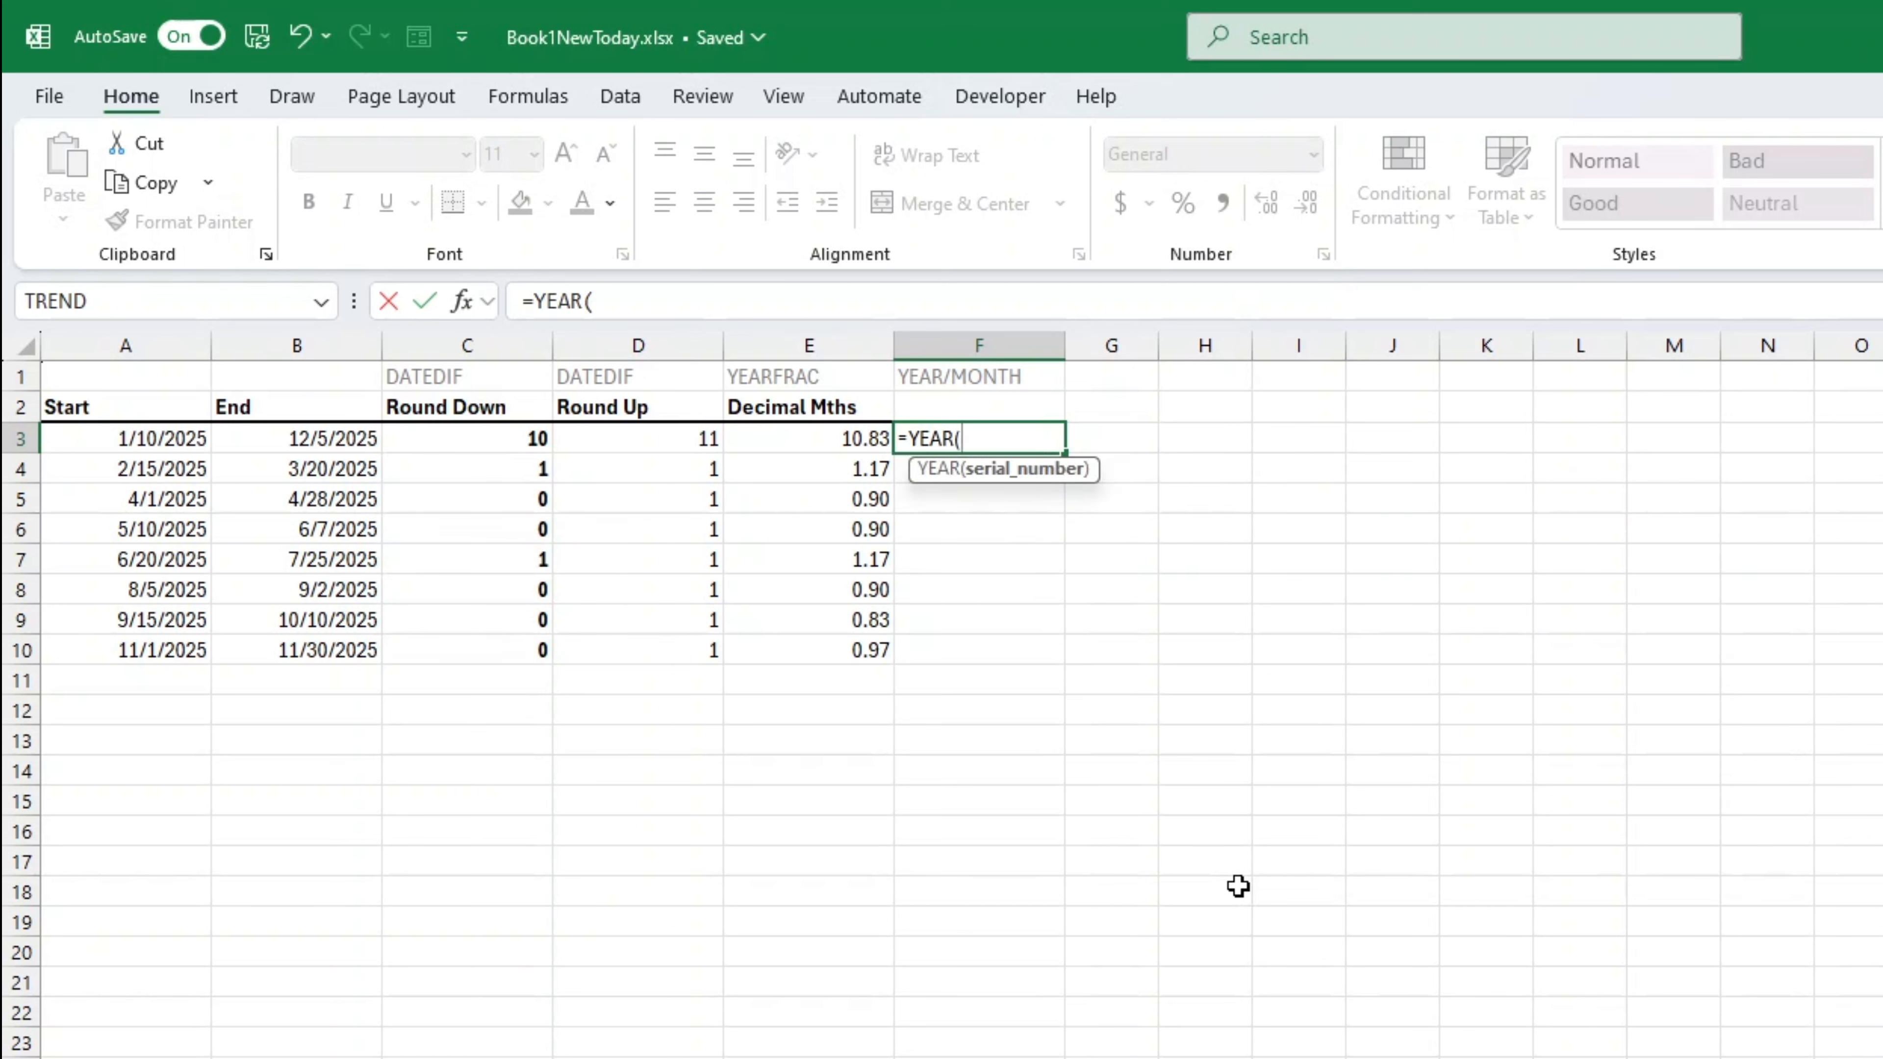
pyautogui.click(353, 437)
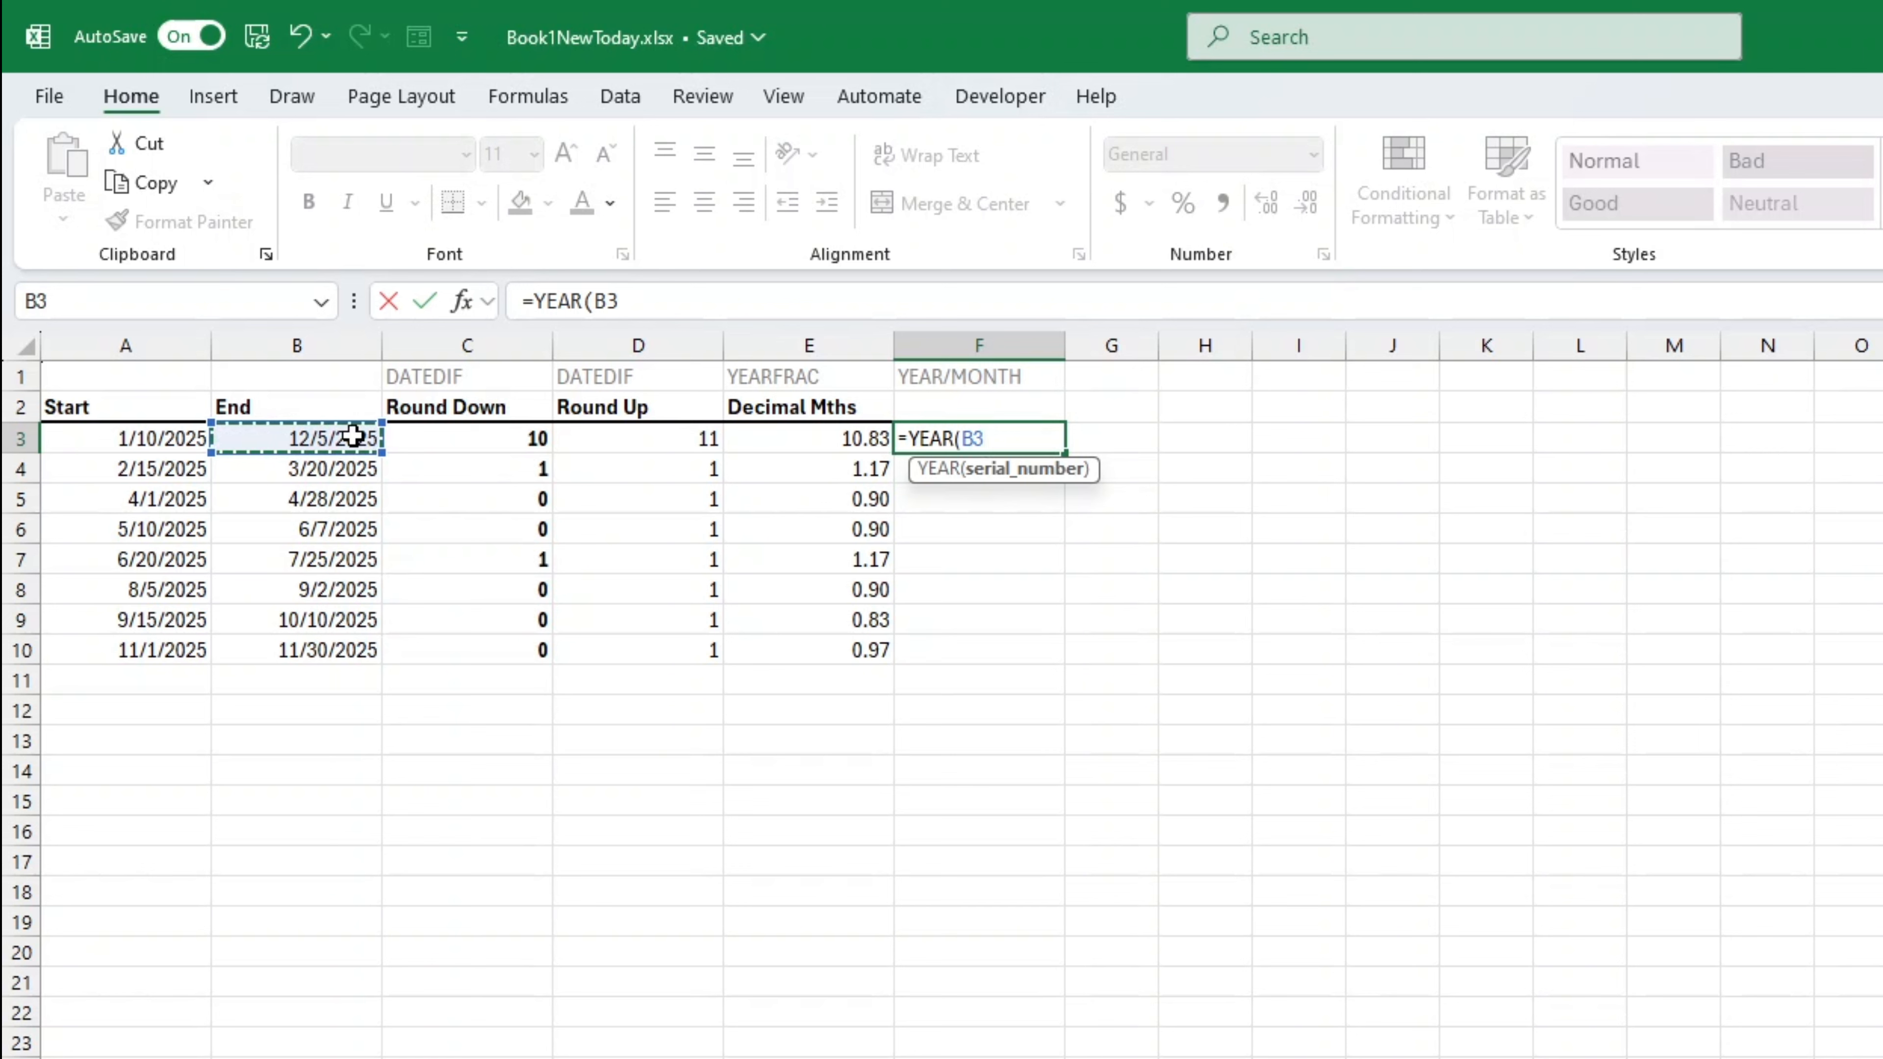
pyautogui.write(')')
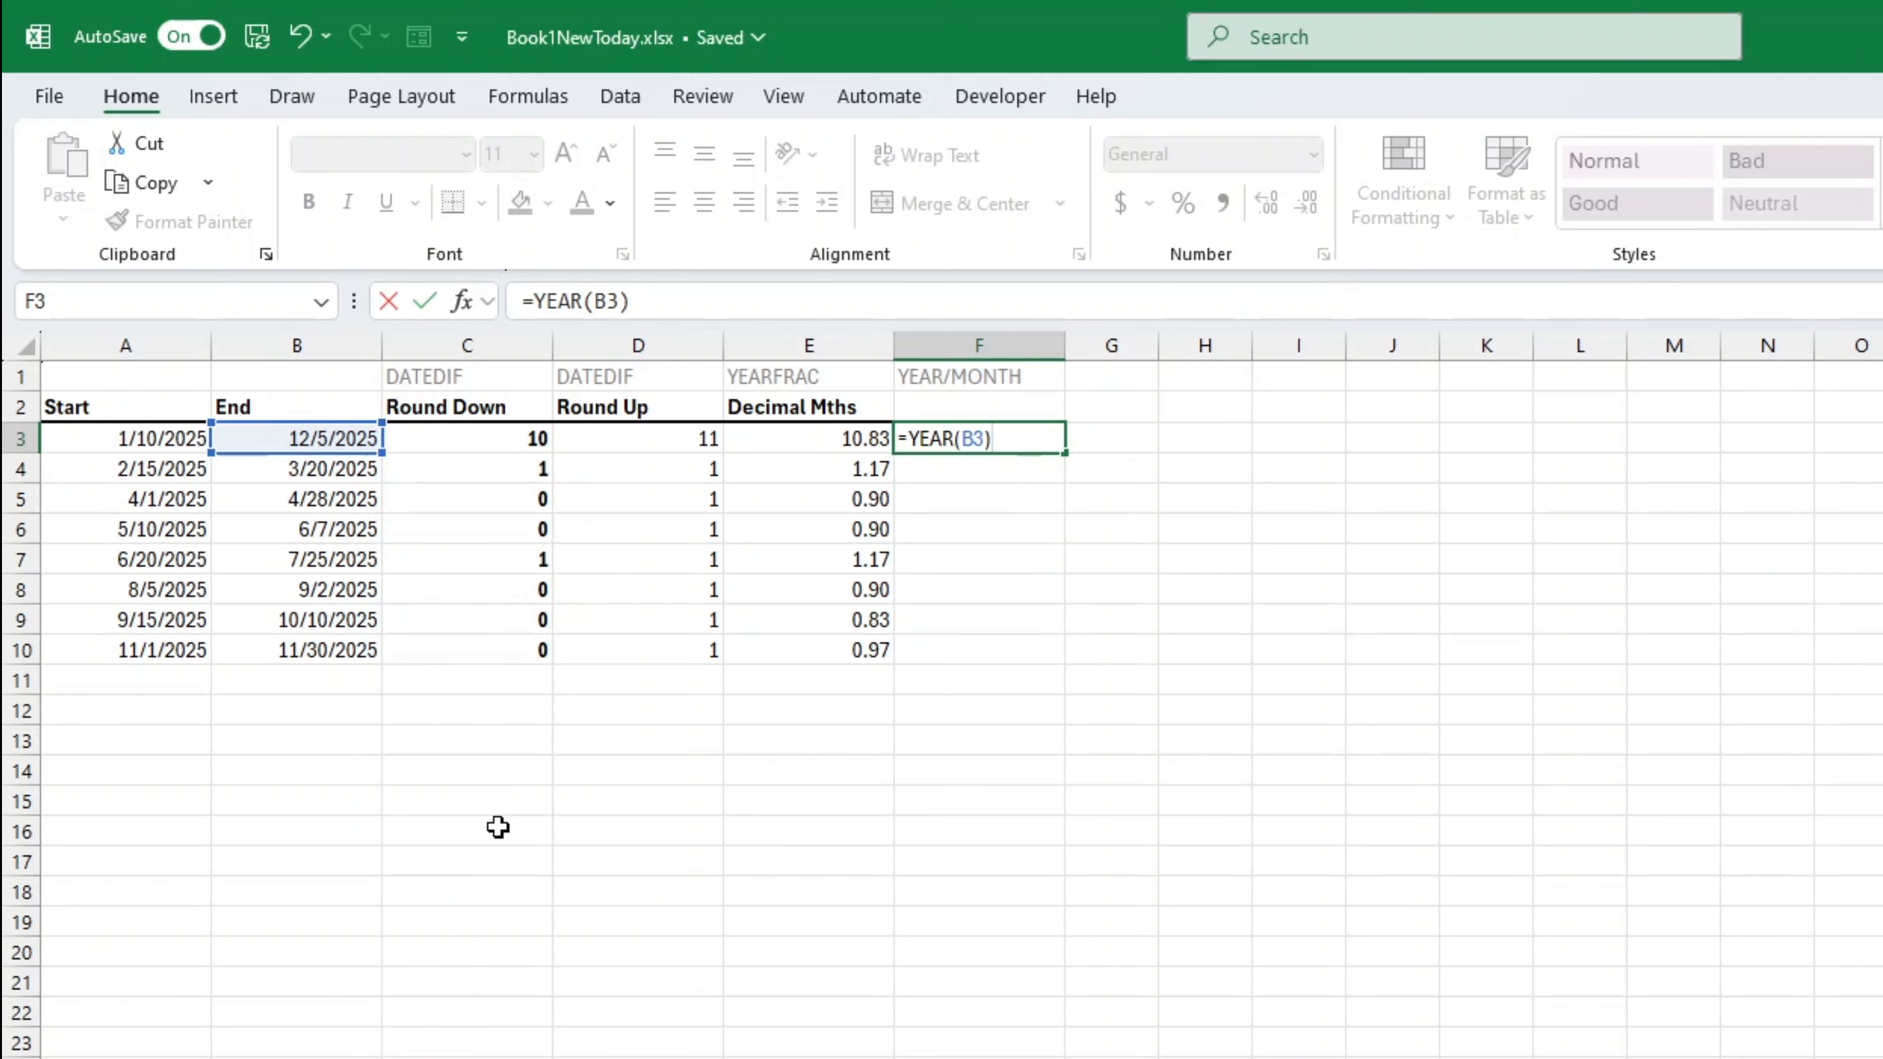
pyautogui.press('Return')
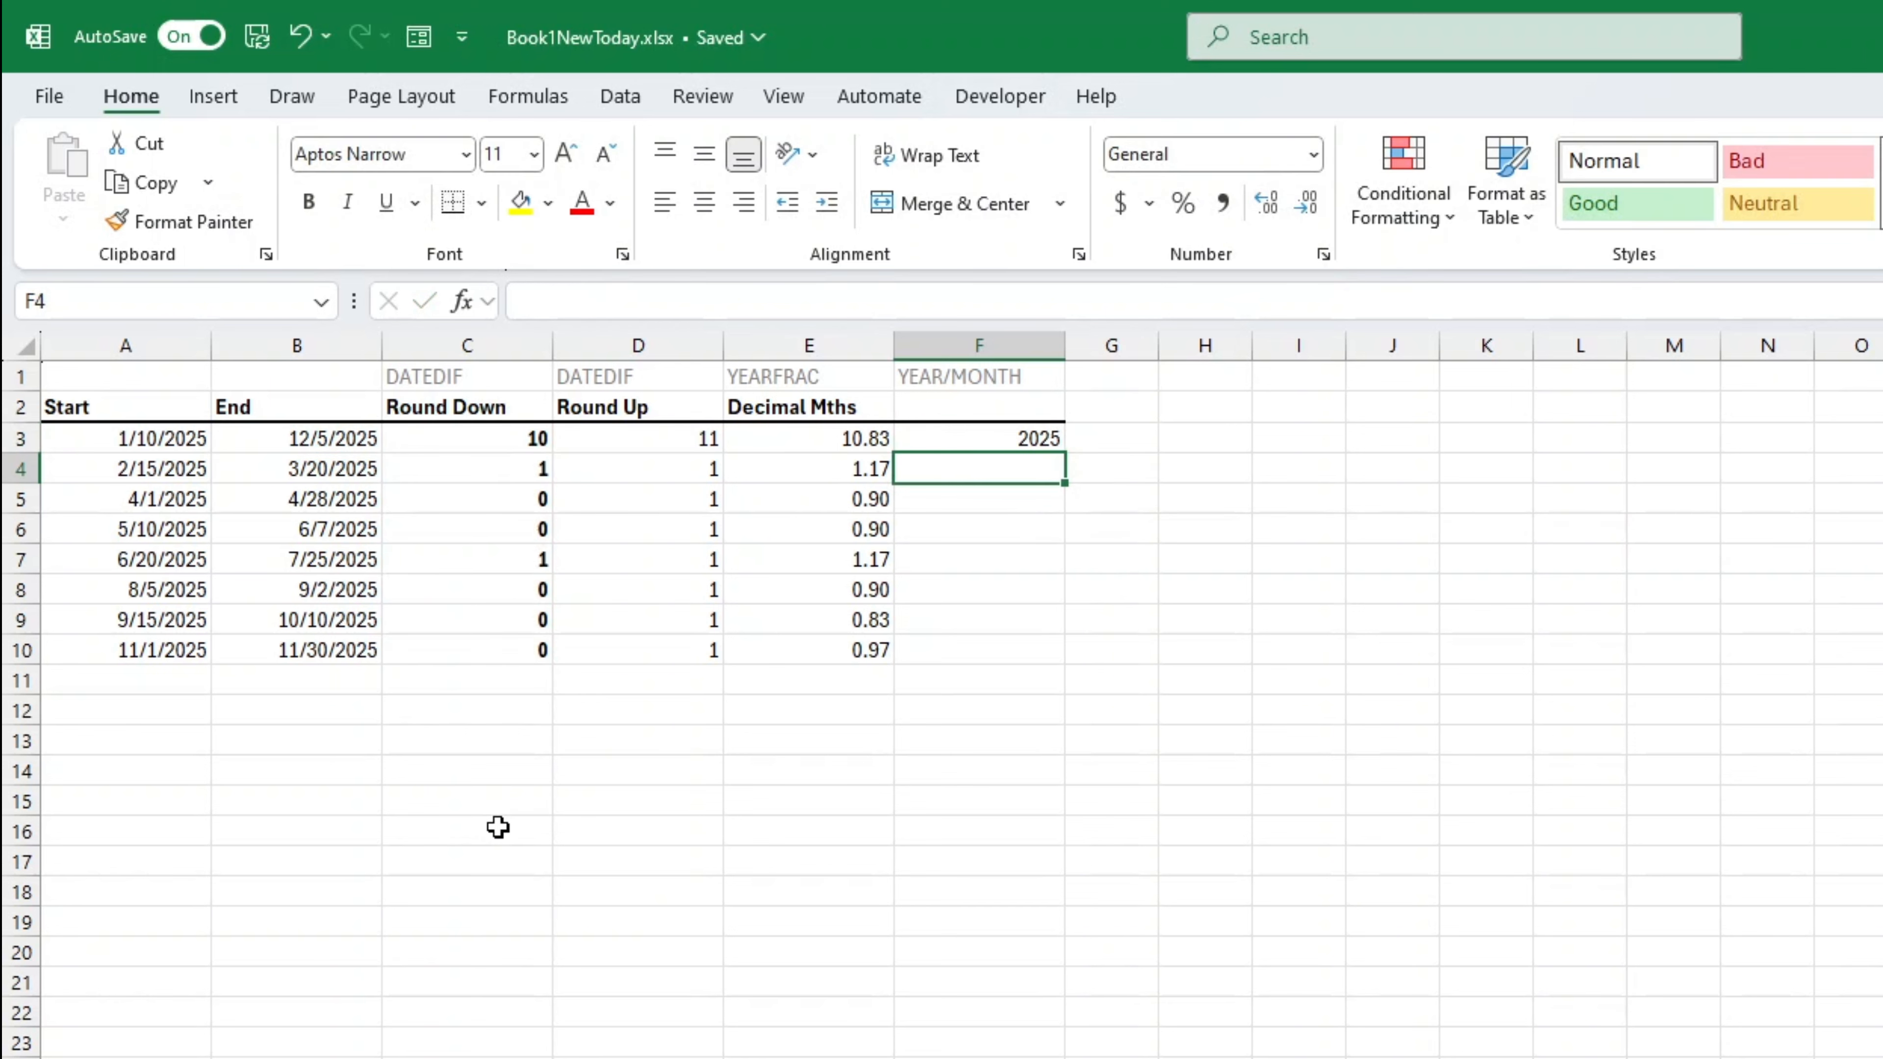
# Step: Subtract the start date's year in F3 so the formula reads =YEAR(B3)-YEAR(A3)
pyautogui.press('Up')
pyautogui.press('F2')
pyautogui.write('-')
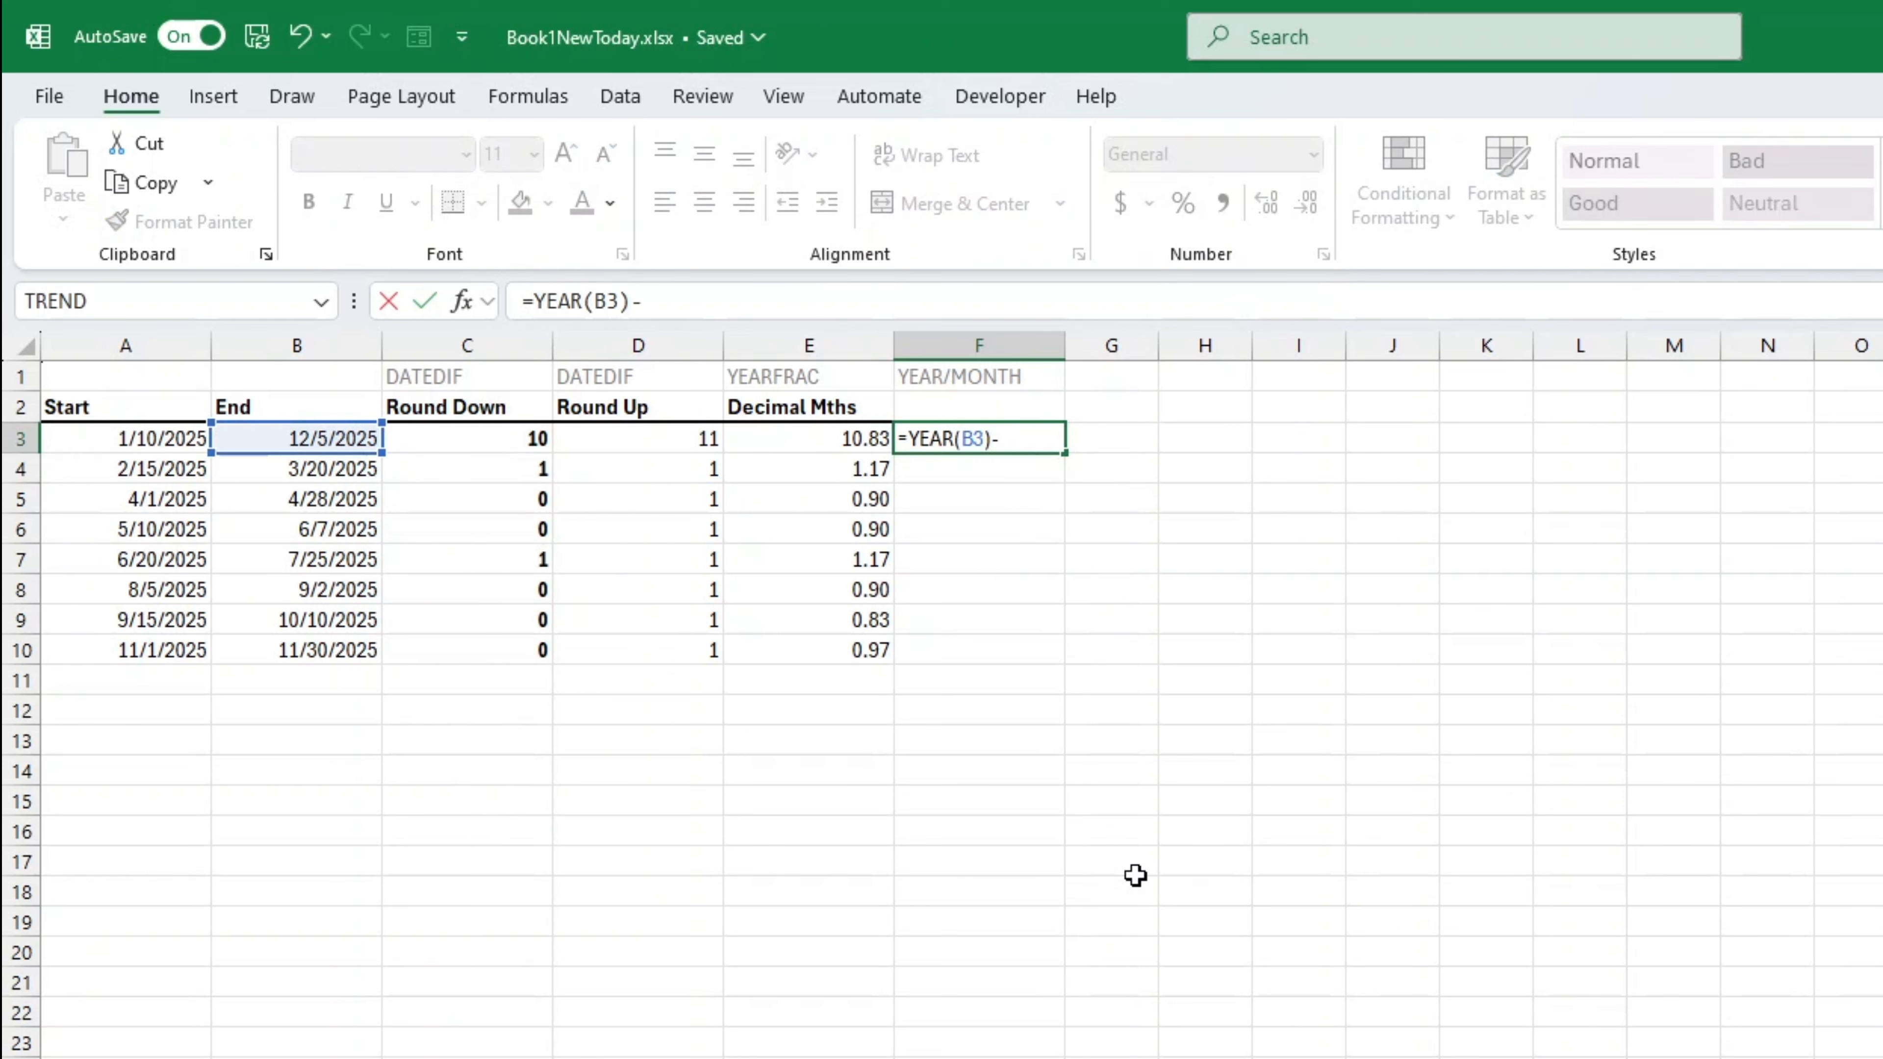
pyautogui.write('YEAR(')
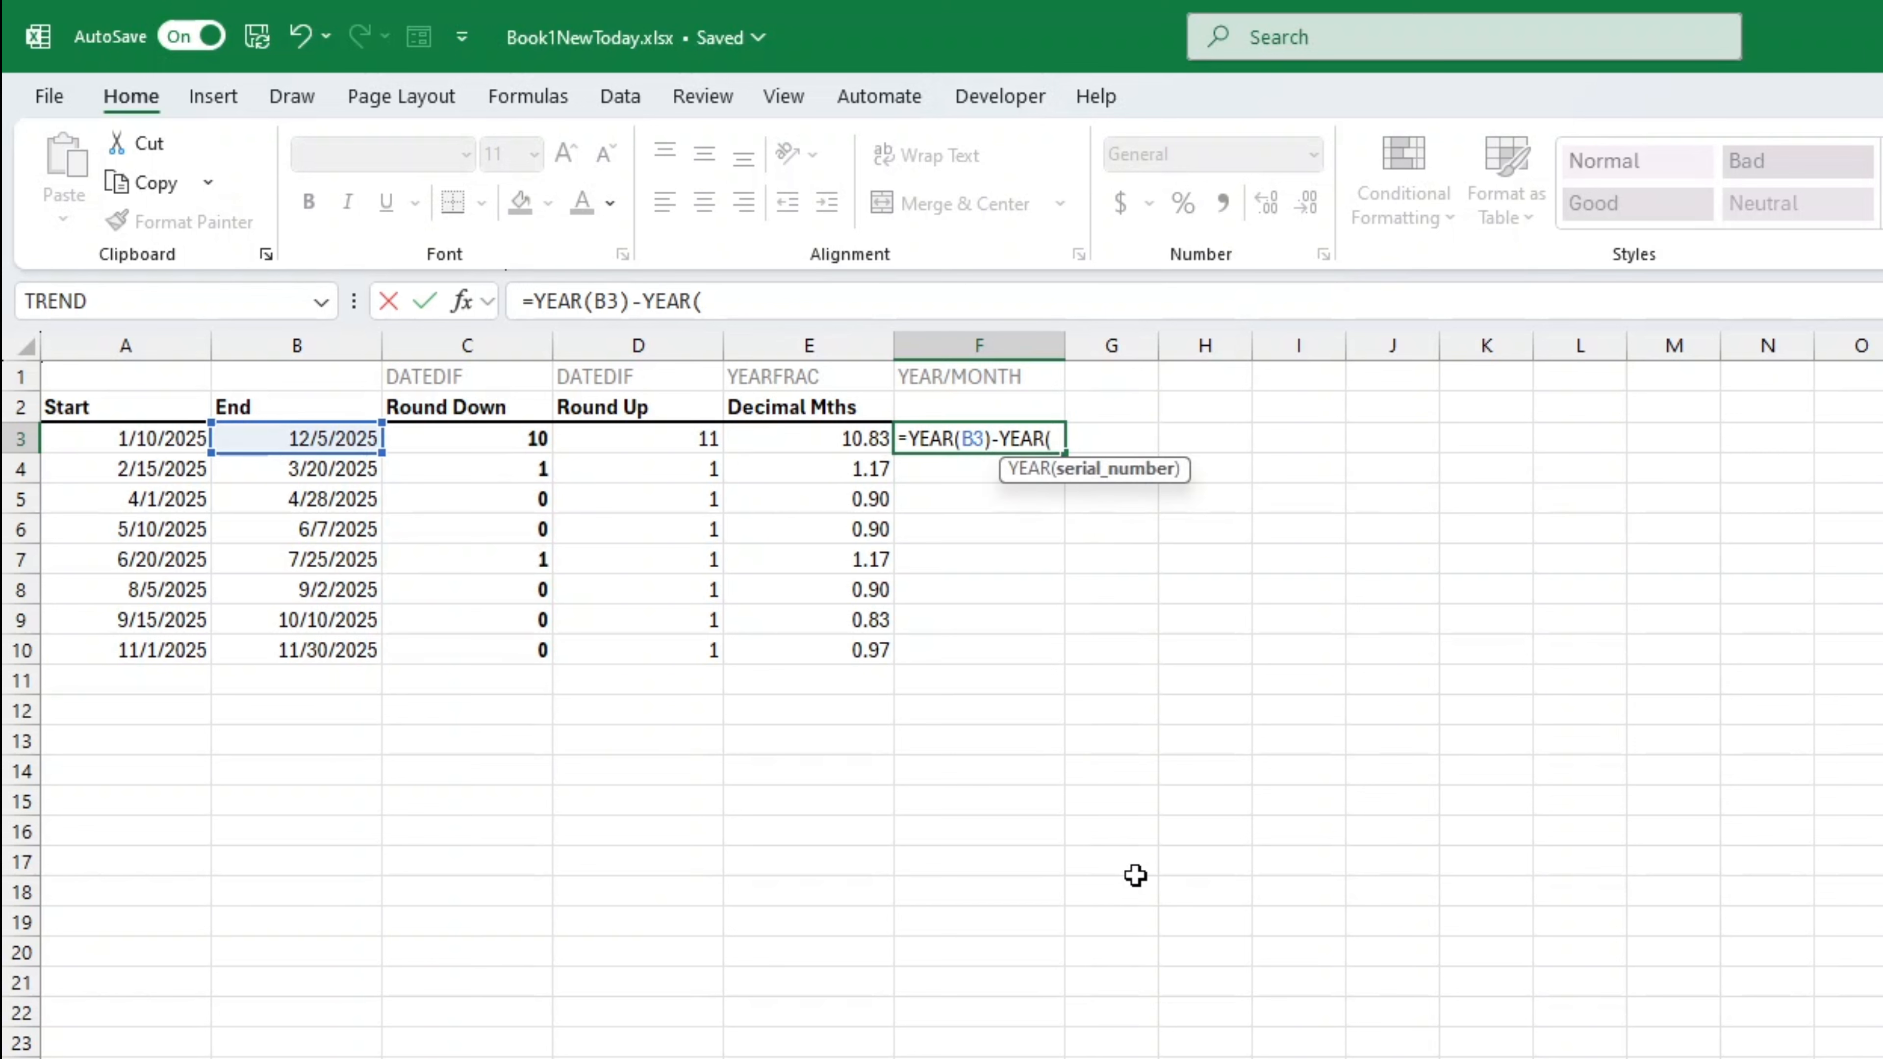
pyautogui.click(168, 445)
pyautogui.write(')')
pyautogui.press('Return')
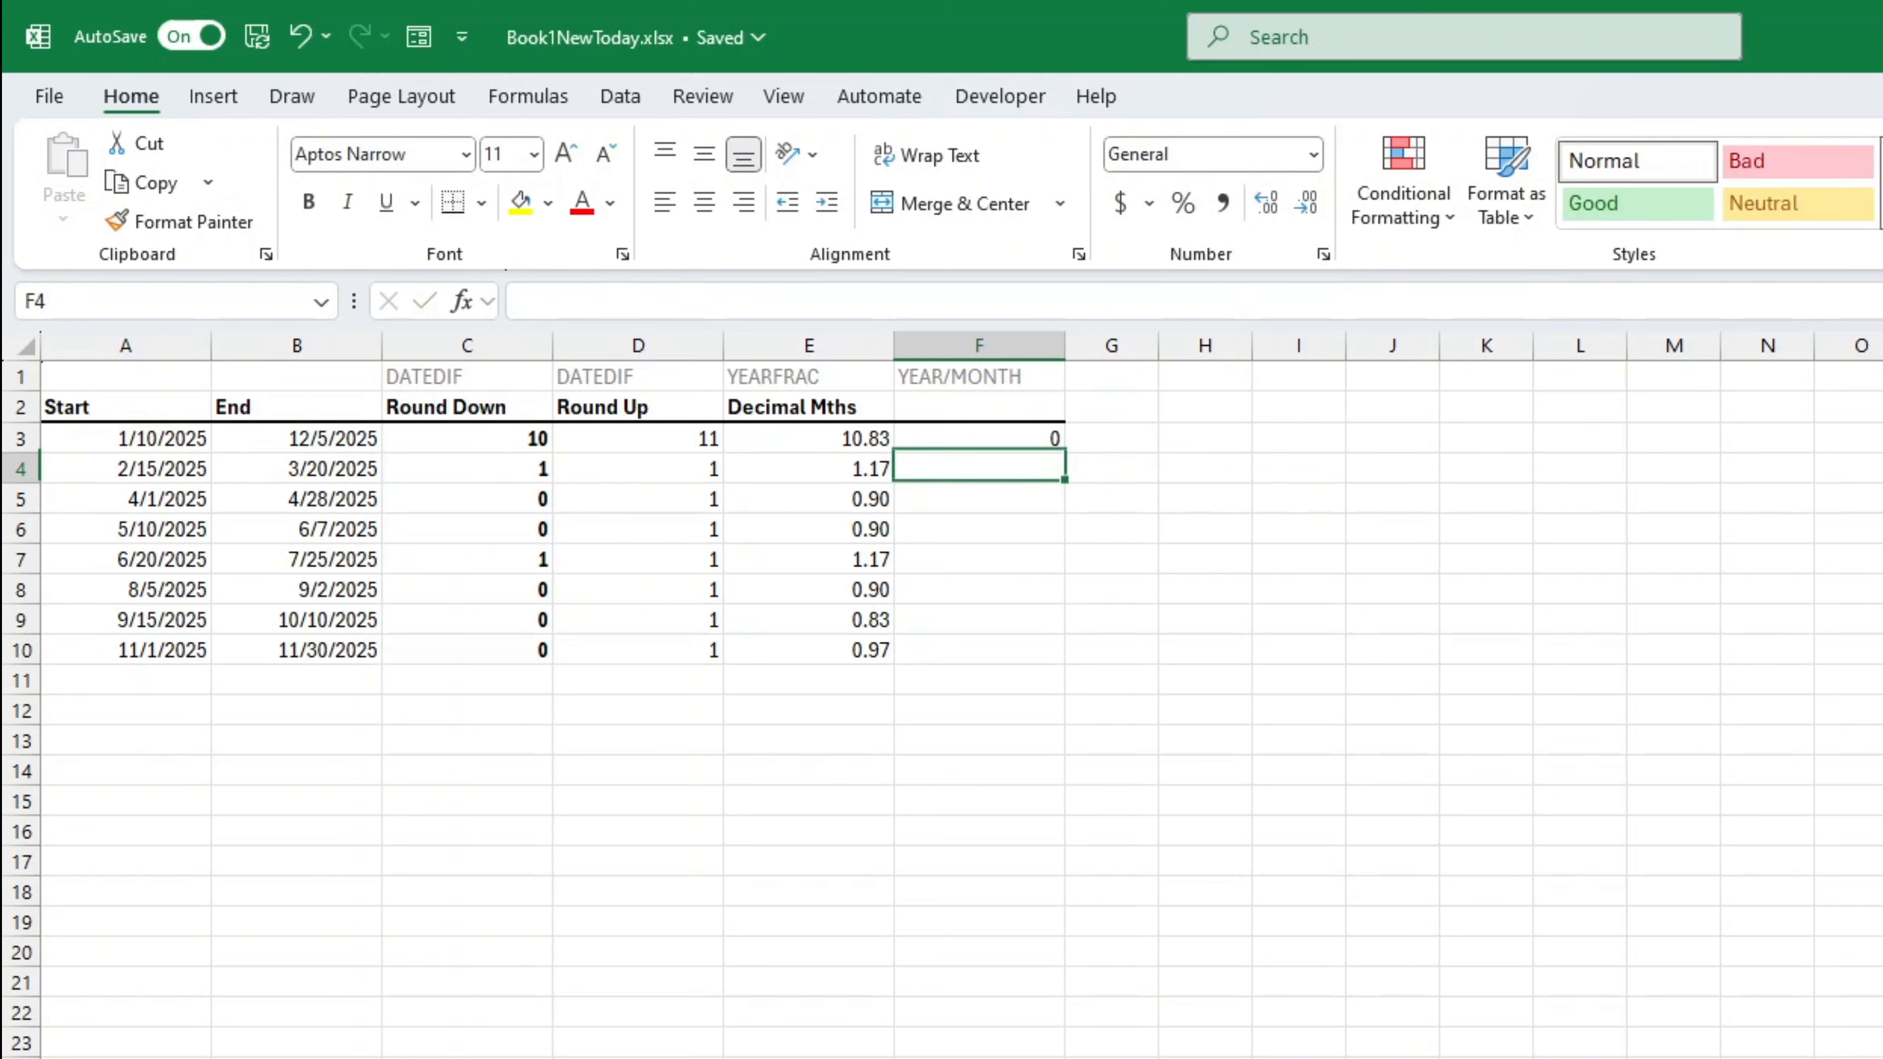
# Step: Append *12 to the F3 formula so it reads =YEAR(B3)-YEAR(A3)*12
pyautogui.click(1033, 433)
pyautogui.click(883, 306)
pyautogui.write('*12')
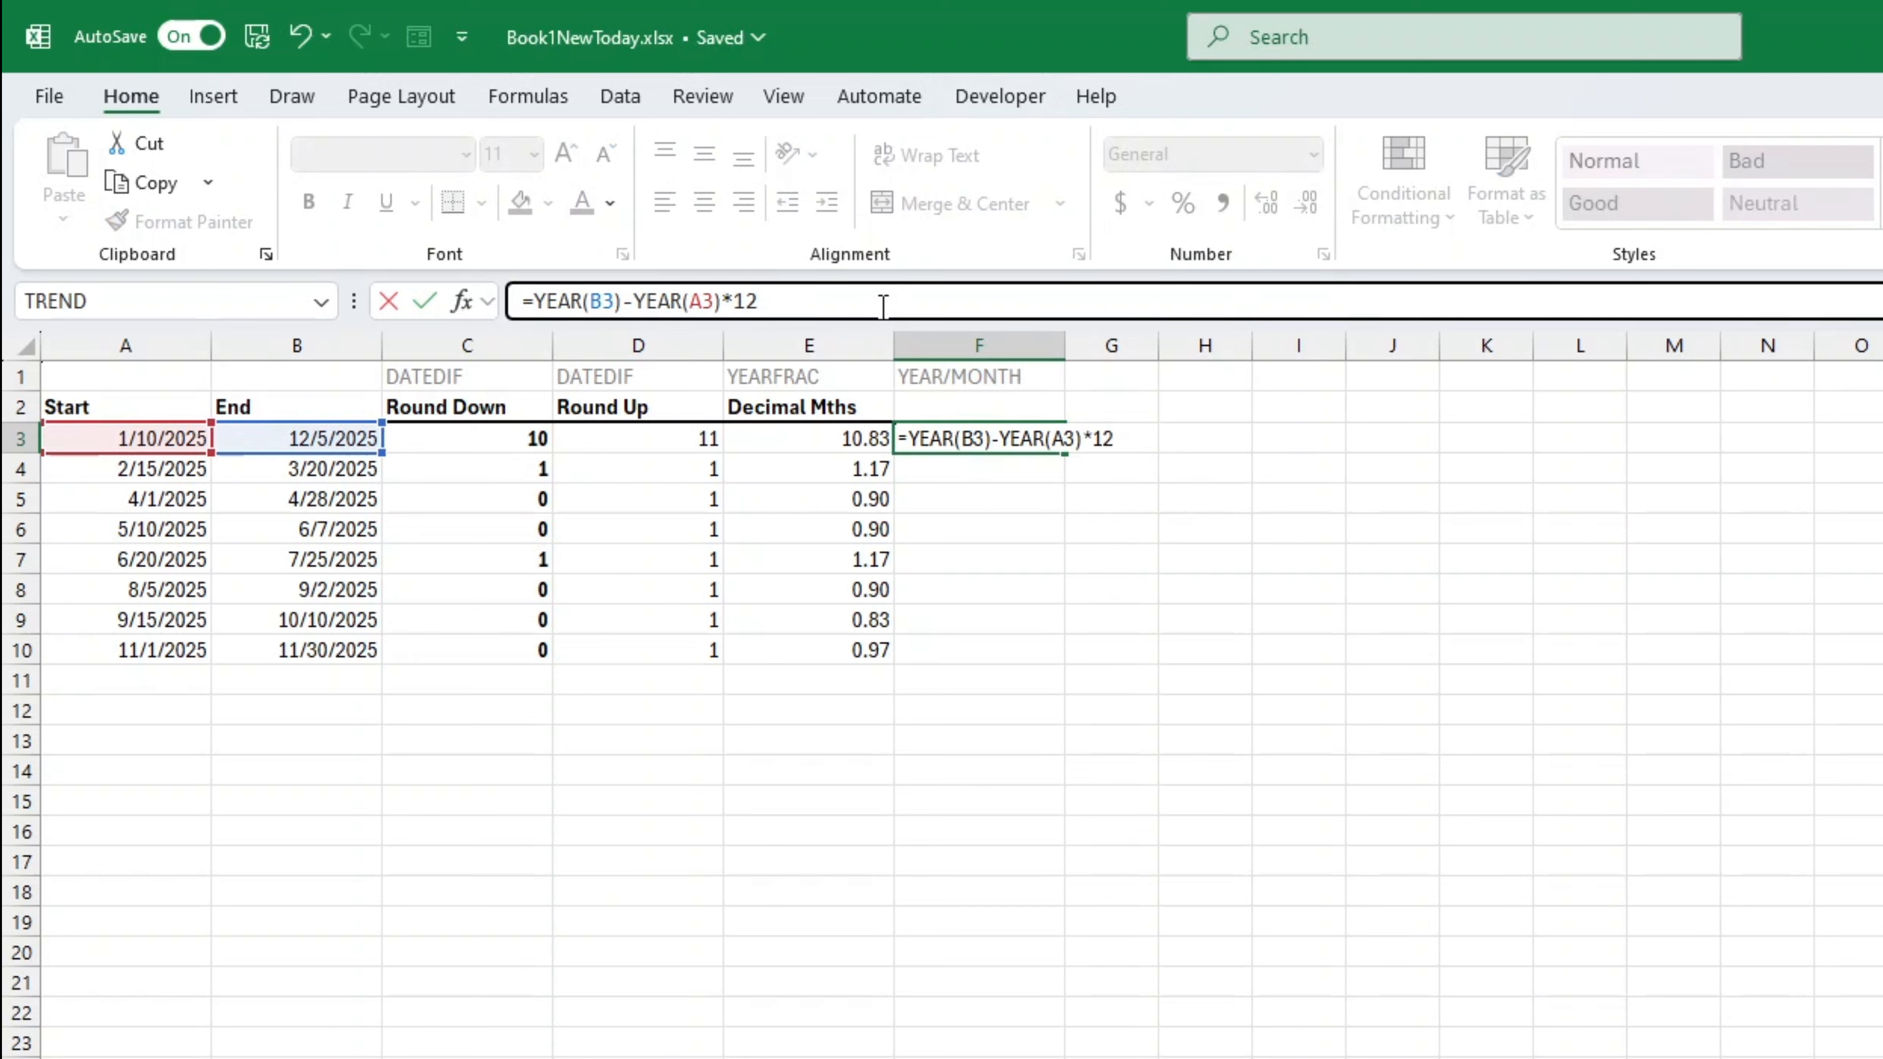
pyautogui.press('Return')
# Step: Extend the F3 formula with the month difference so it reads =YEAR(B3)-YEAR(A3)*12+MONTH(B3)-MONTH(A3)
pyautogui.click(975, 430)
pyautogui.click(909, 310)
pyautogui.write('+MONTH(')
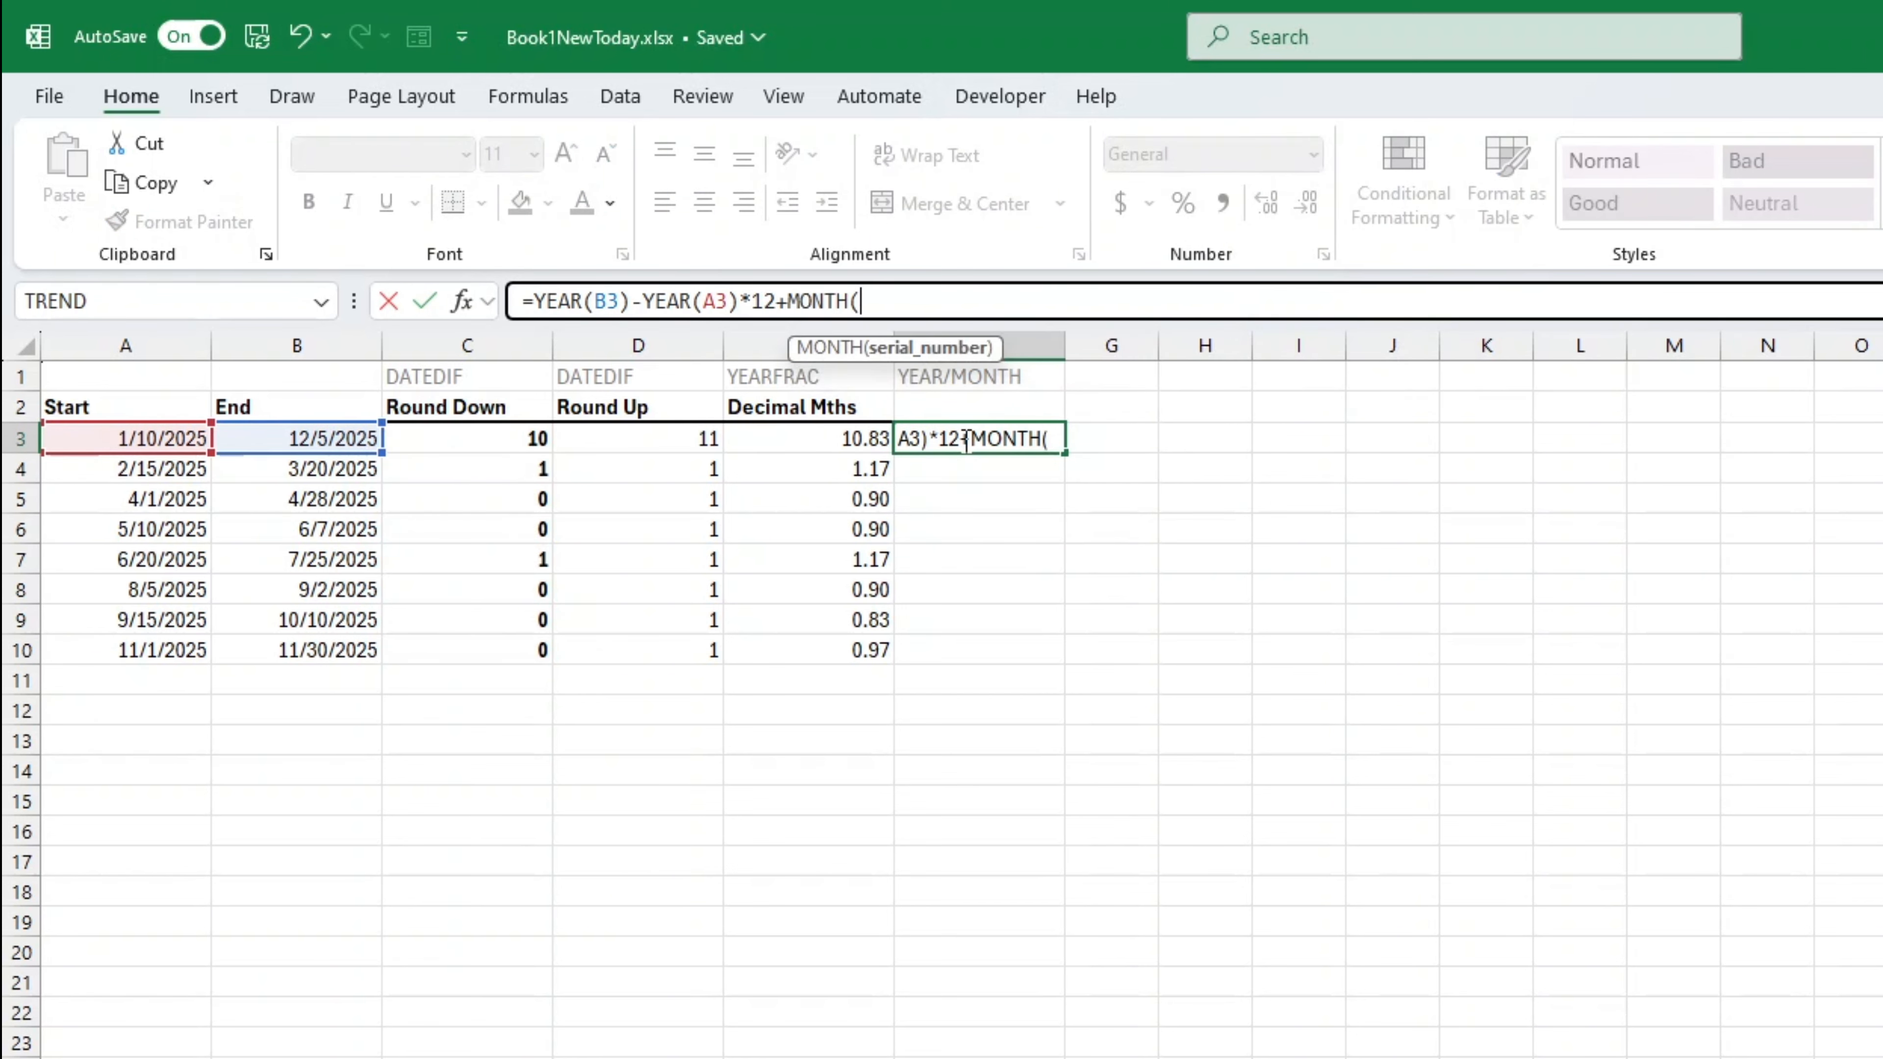
pyautogui.click(306, 439)
pyautogui.write(')-MONTH(')
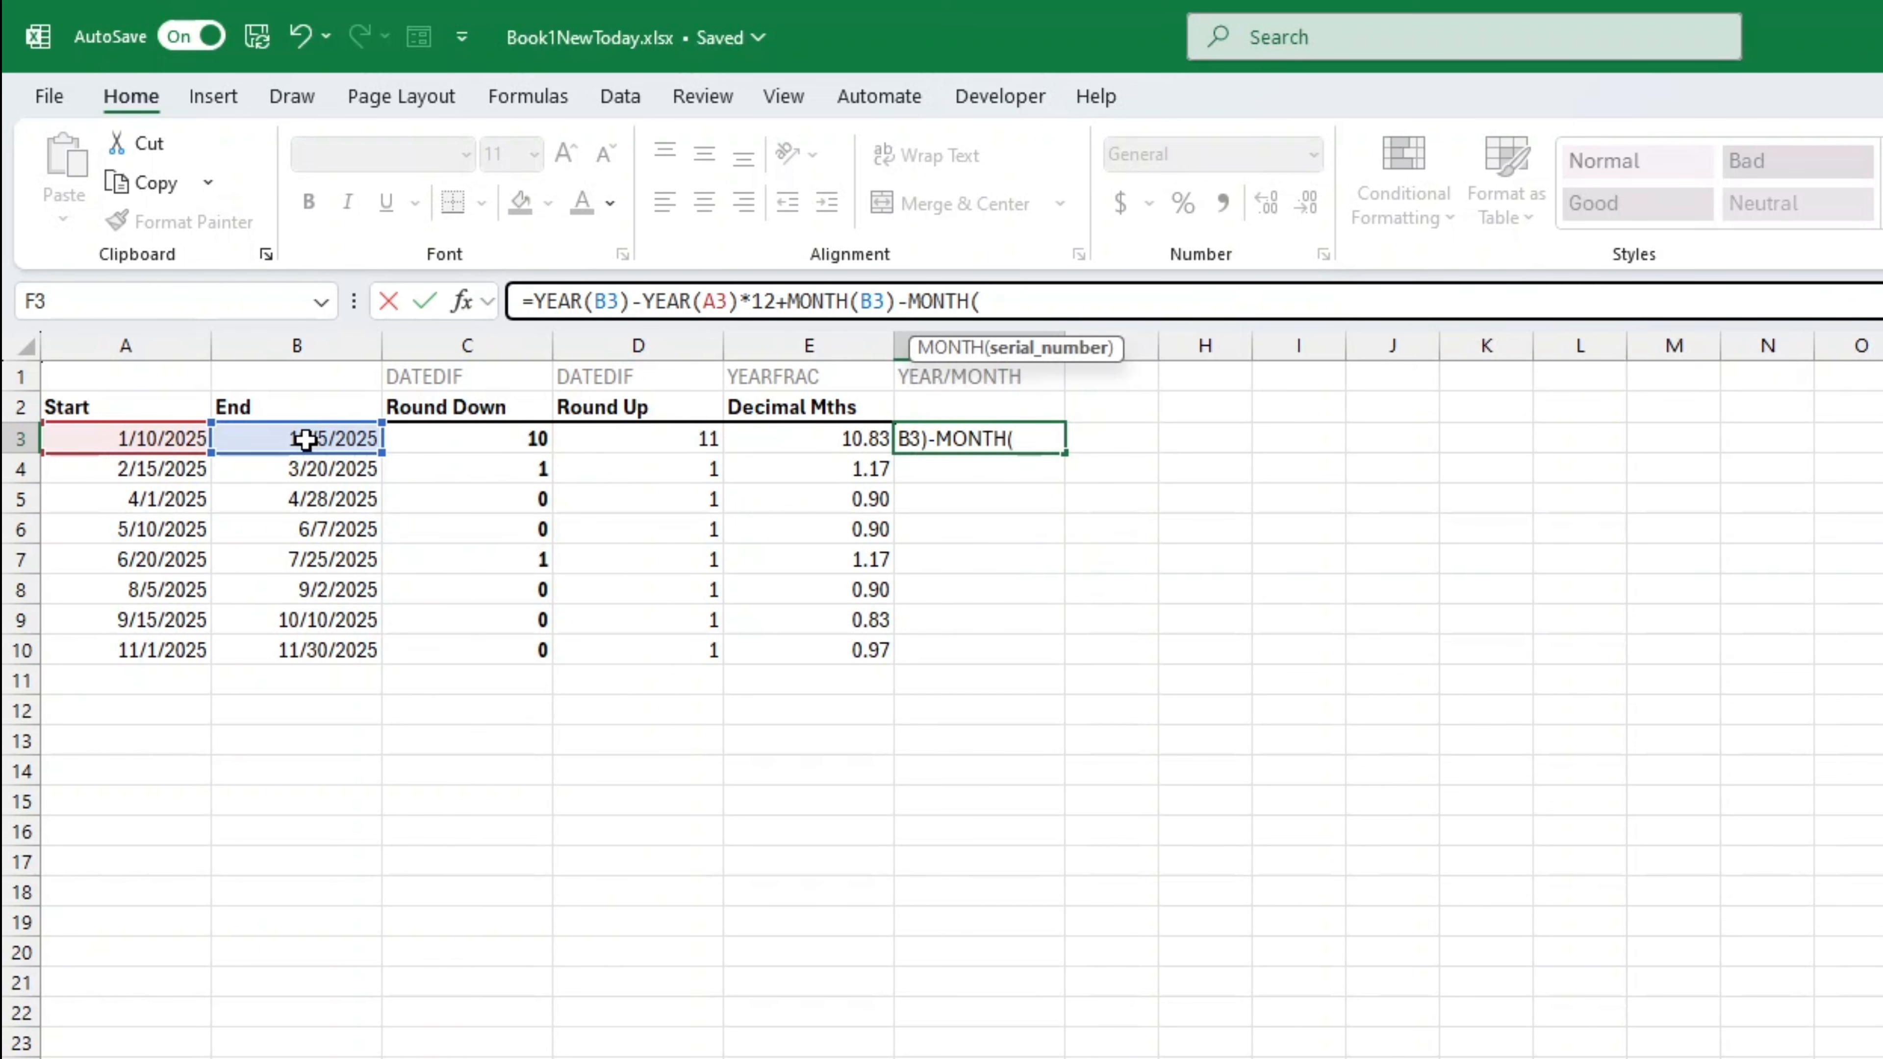
pyautogui.click(271, 442)
pyautogui.click(163, 439)
pyautogui.write(')')
pyautogui.press('Return')
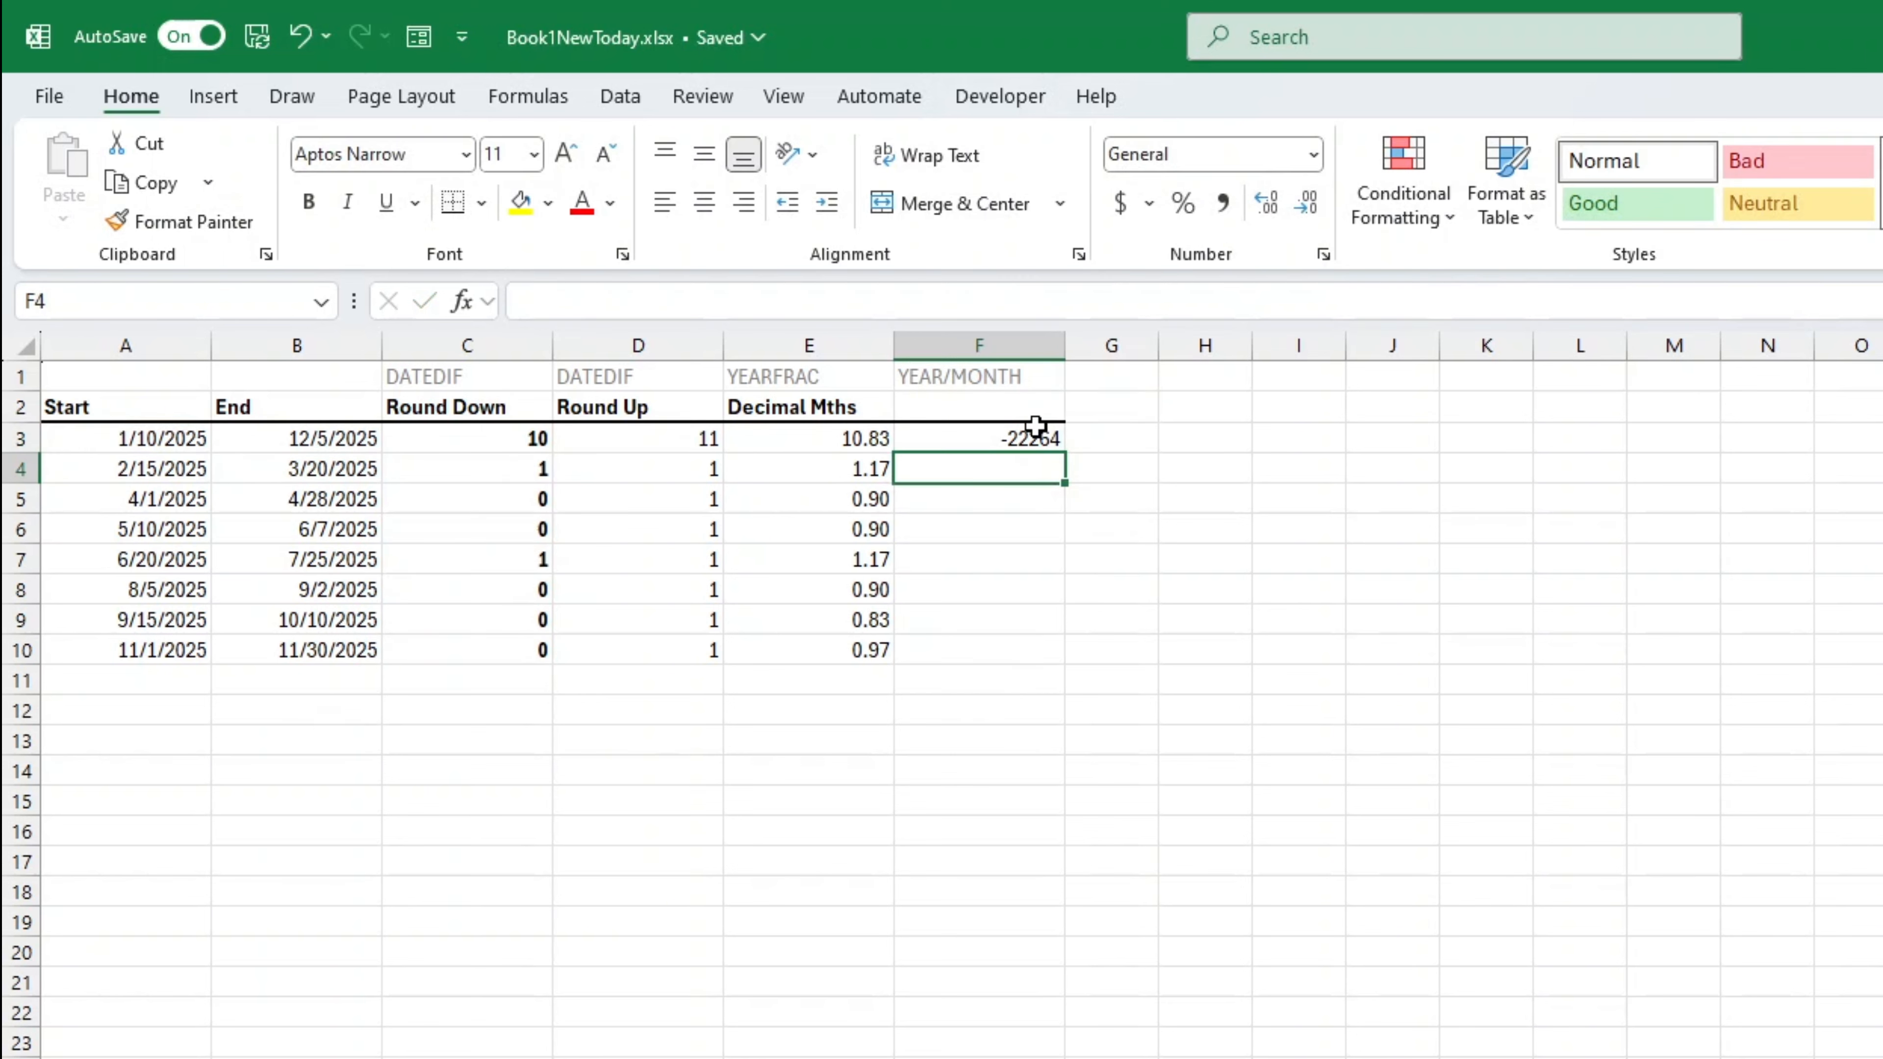
# Step: Apply the Number format to F3
pyautogui.click(1036, 426)
pyautogui.click(1313, 154)
pyautogui.click(1275, 267)
# Step: Copy the F3 formula and format through F10, and undo the copy
pyautogui.doubleClick(1065, 453)
pyautogui.click(1253, 805)
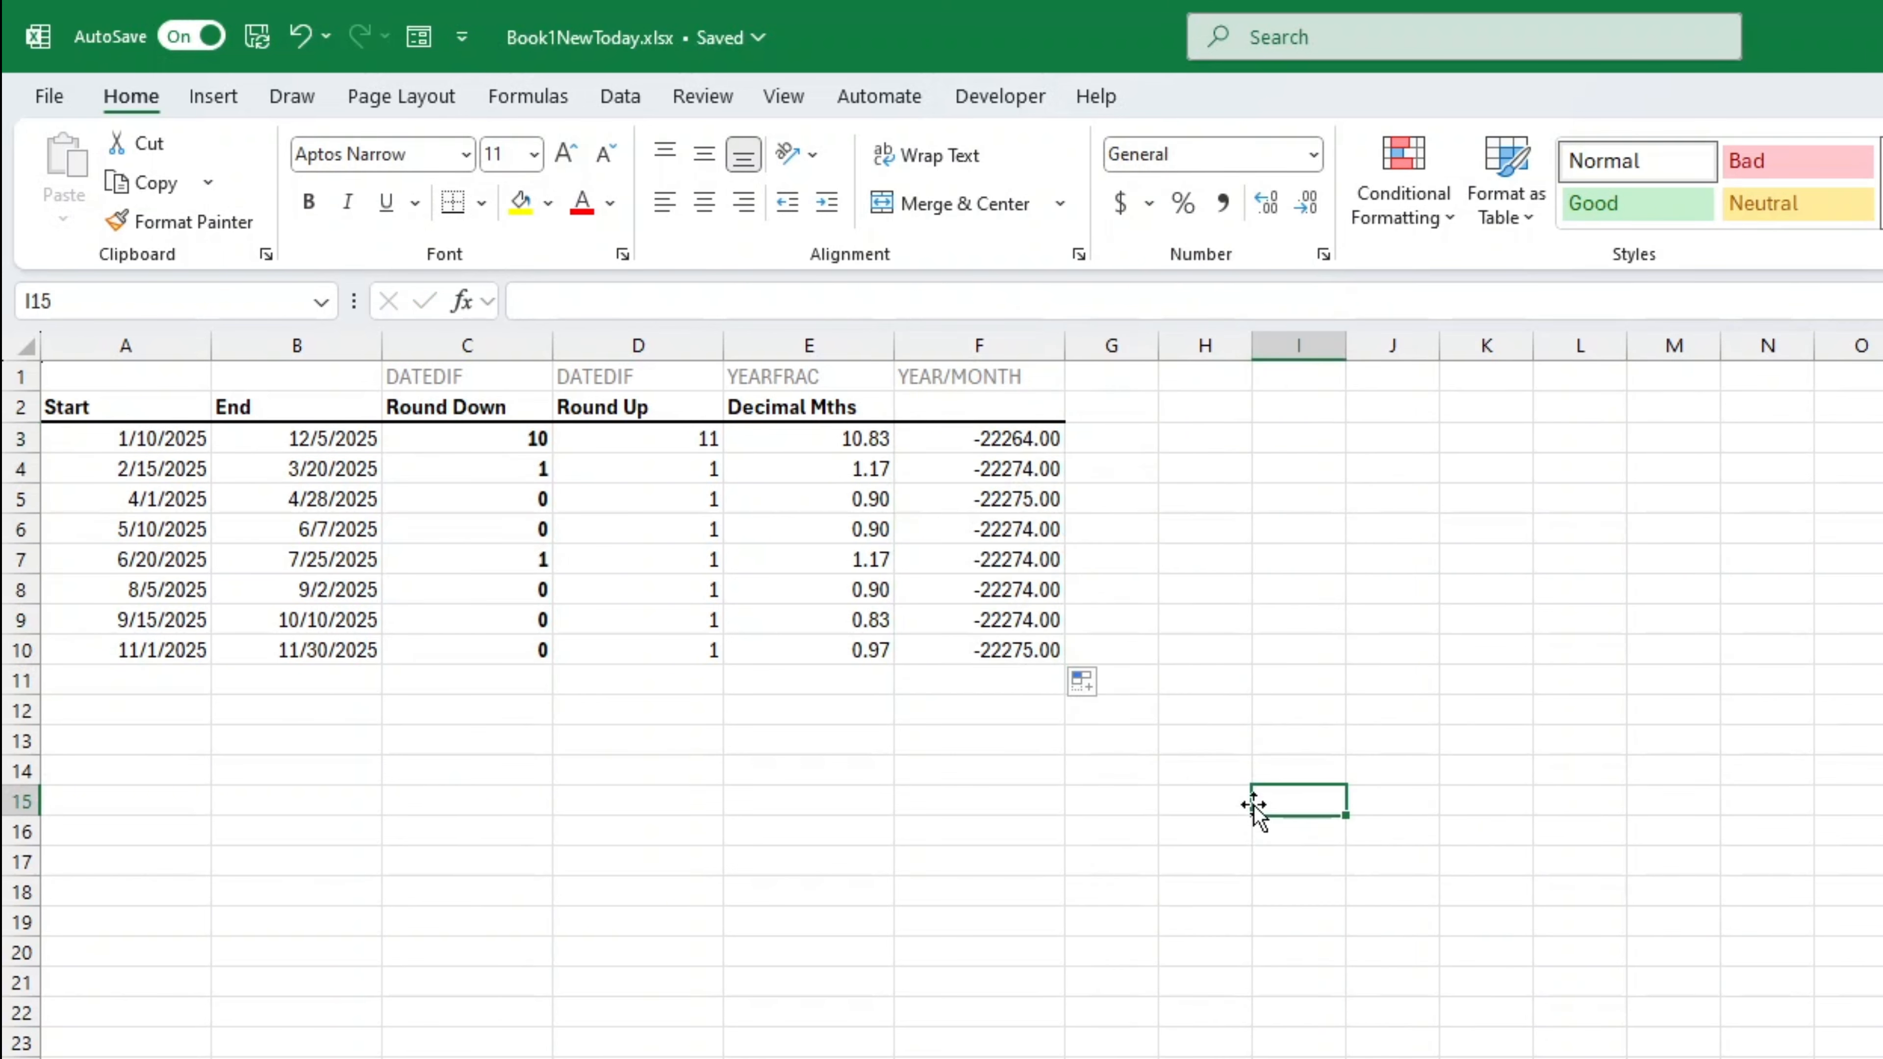
pyautogui.click(301, 36)
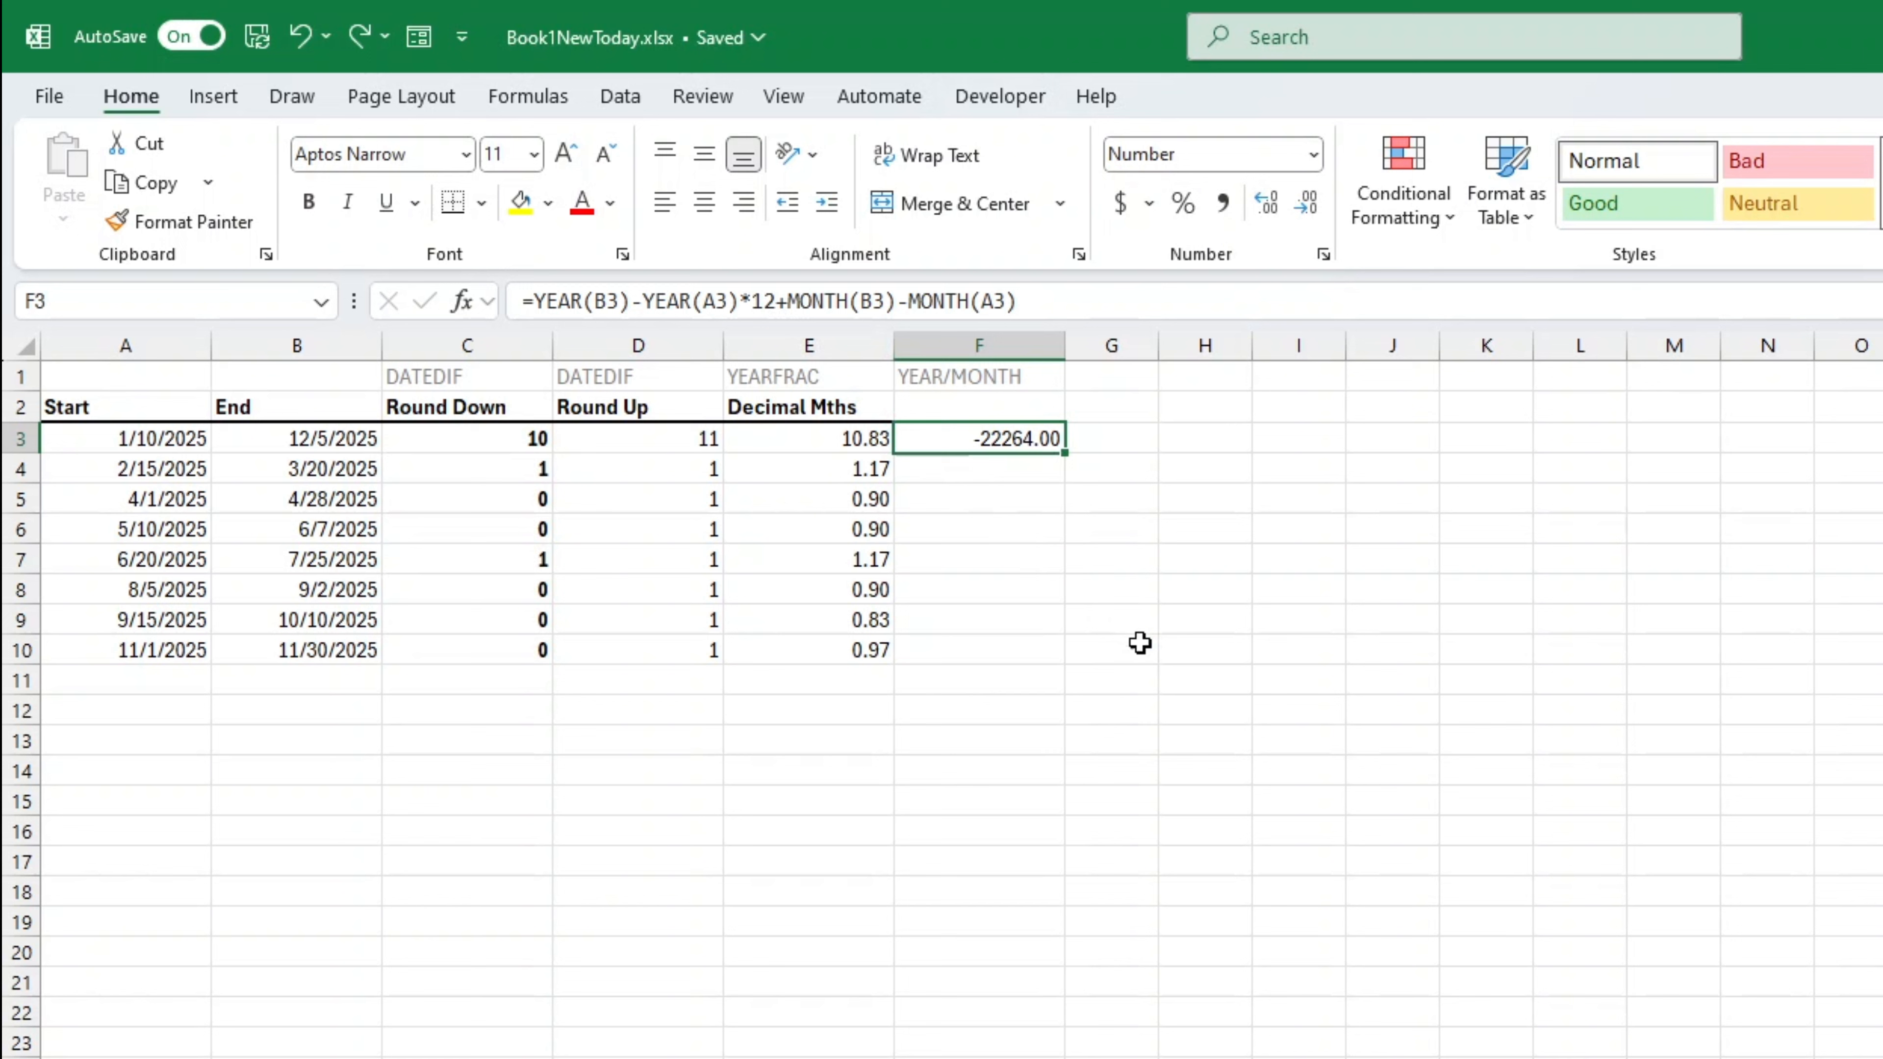
pyautogui.press('Down')
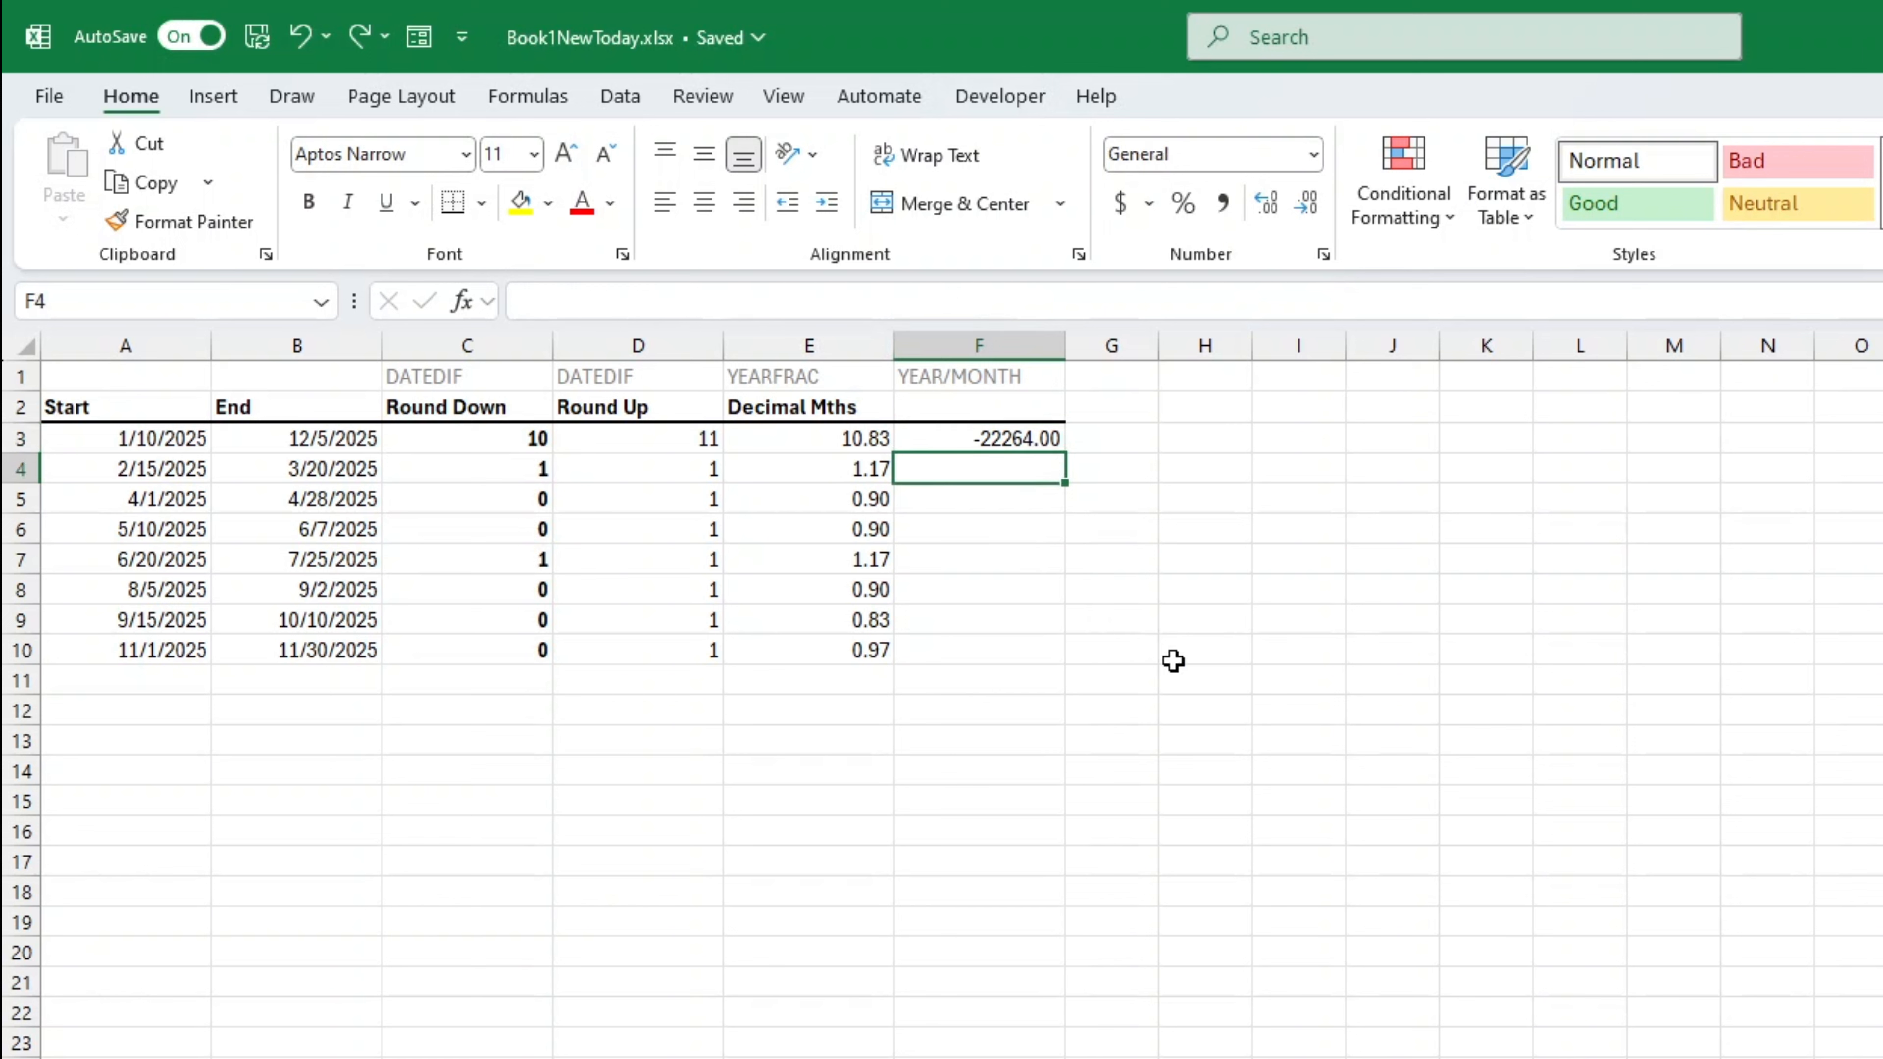